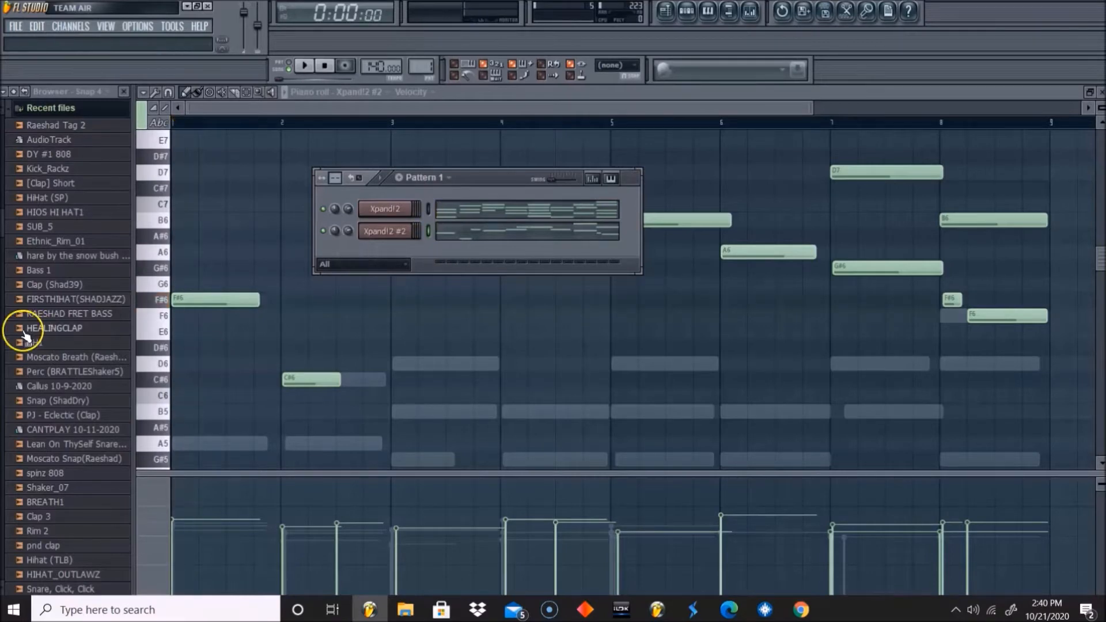
# Add the HH1 hi-hat sample as a channel, fill every 2 steps, start playback and turn off its loop option
pyautogui.moveTo(377, 210); pyautogui.dragTo(374, 195)
pyautogui.rightClick(383, 209)
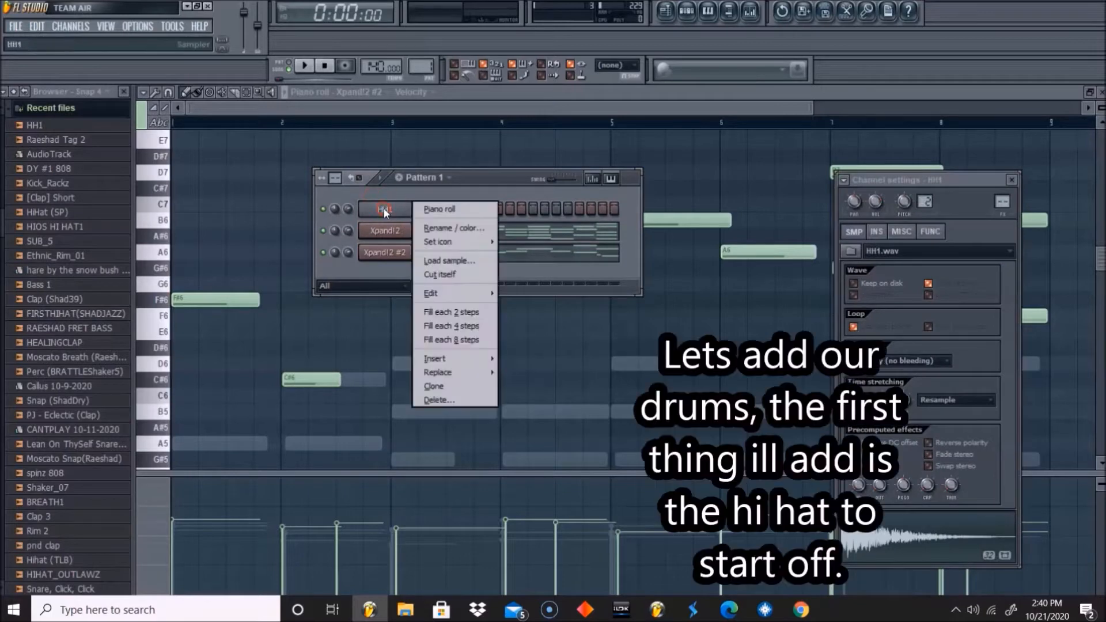
pyautogui.click(451, 312)
pyautogui.press('space')
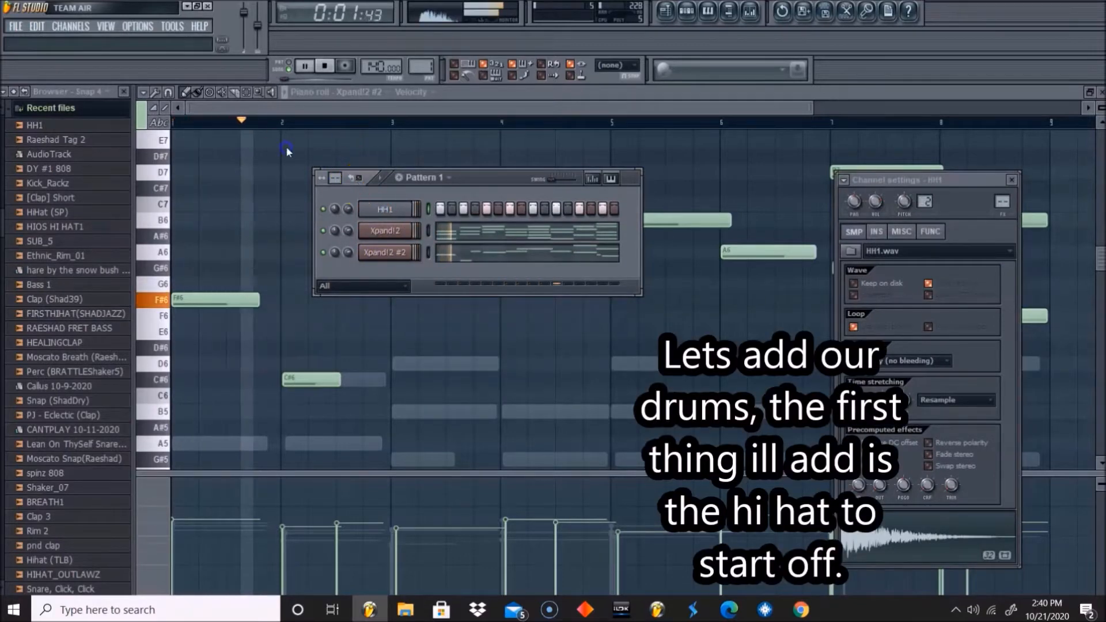
pyautogui.click(879, 327)
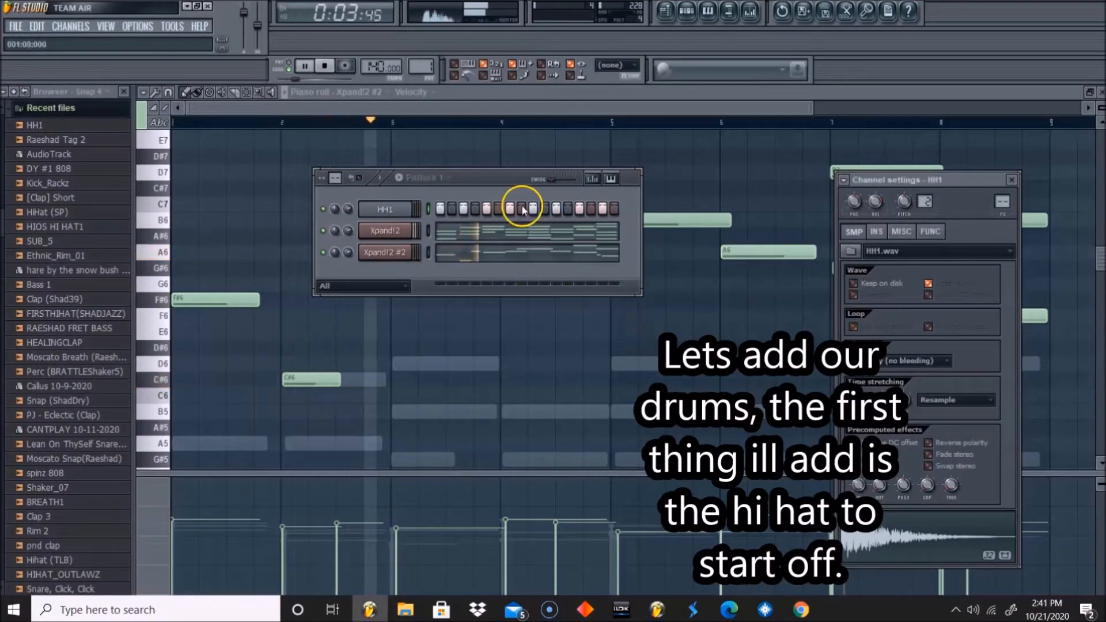
# Extend the step sequencer to 32 steps and refill the HH1 channel with a hit every 2 steps
pyautogui.click(332, 177)
pyautogui.click(335, 177)
pyautogui.moveTo(334, 175); pyautogui.dragTo(332, 128)
pyautogui.moveTo(335, 177)
pyautogui.mouseDown()
pyautogui.moveTo(335, 189)
pyautogui.moveTo(336, 175)
pyautogui.mouseUp()
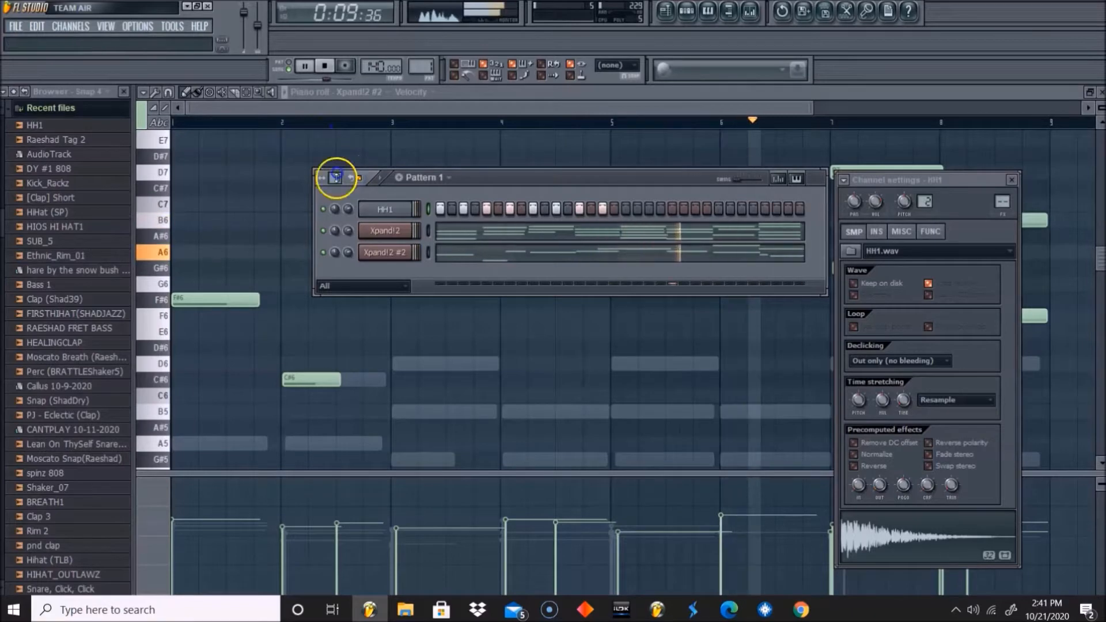
pyautogui.rightClick(380, 209)
pyautogui.click(468, 312)
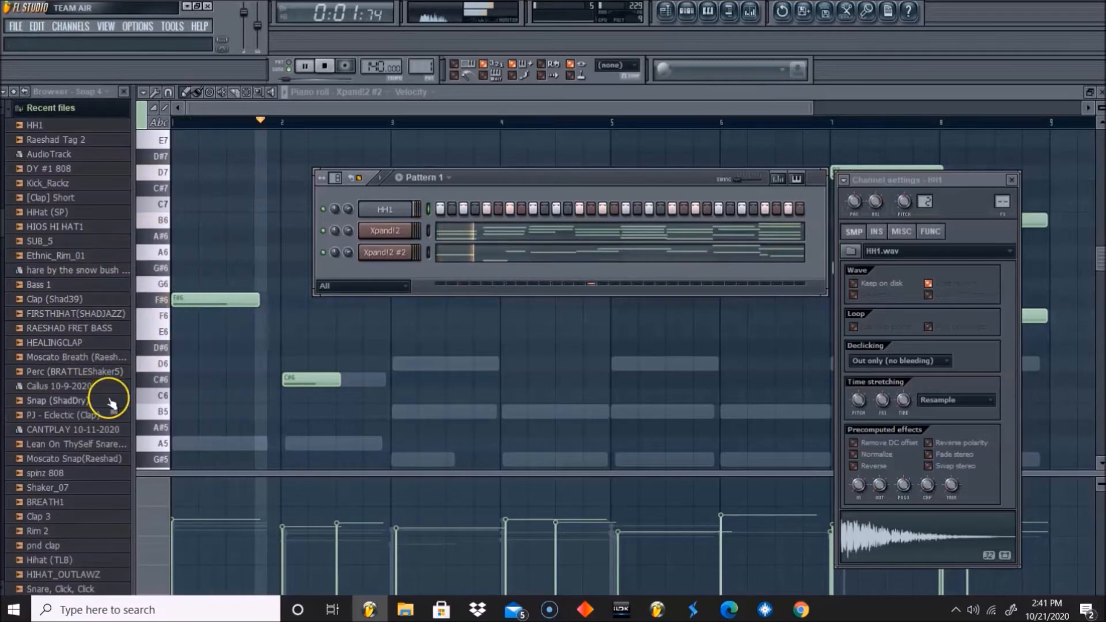
# Add the PJ - Eclectic (Clap) sample as a channel with hits on steps 9 and 25
pyautogui.click(89, 416)
pyautogui.moveTo(89, 421); pyautogui.dragTo(404, 272)
pyautogui.click(533, 274)
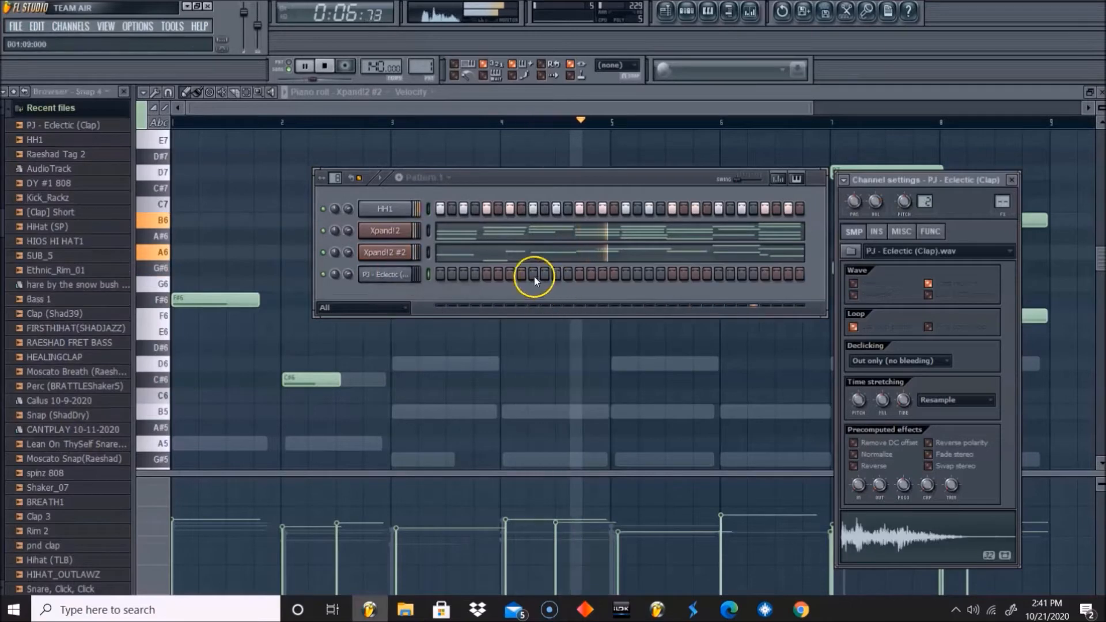
pyautogui.click(719, 274)
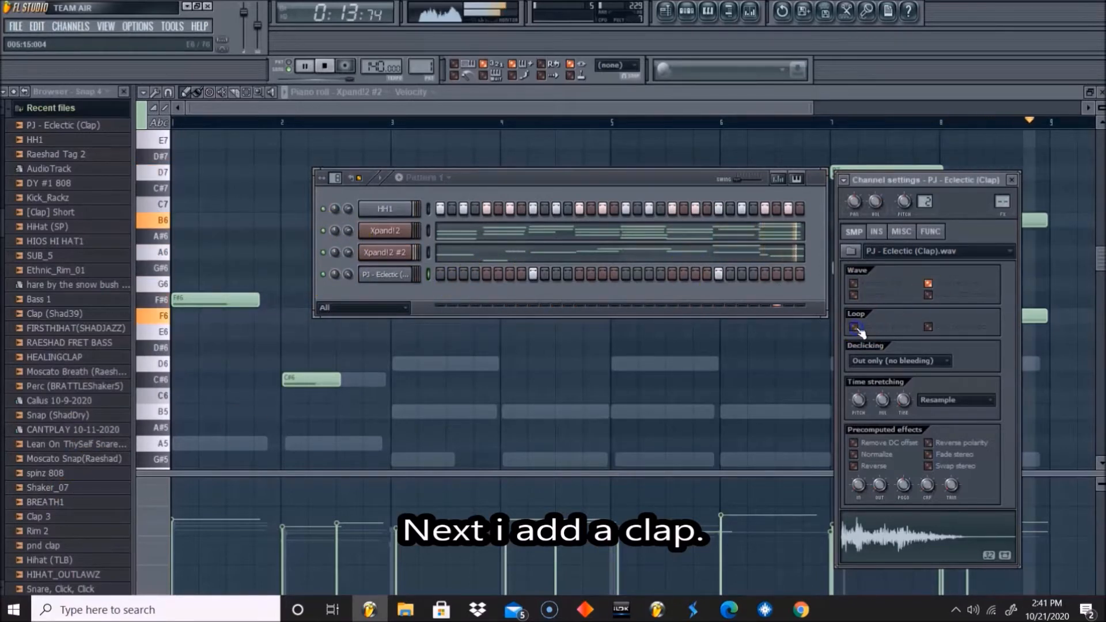
# Add the HEALINGCLAP sample as a channel, place a hit on step 13 and stop playback
pyautogui.moveTo(58, 358); pyautogui.dragTo(376, 281)
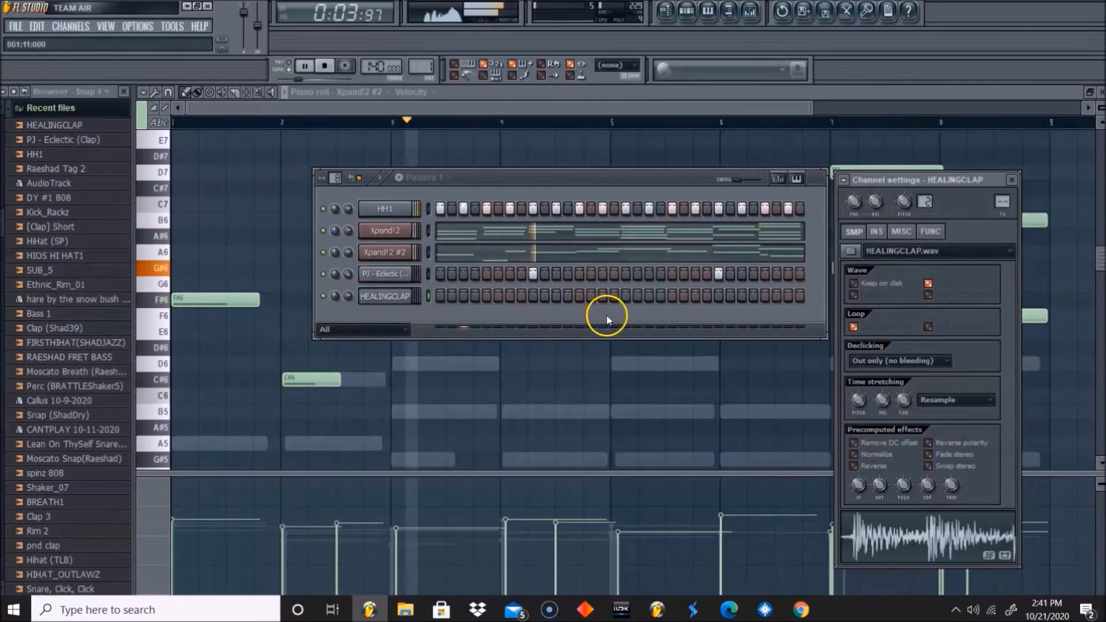
pyautogui.click(580, 296)
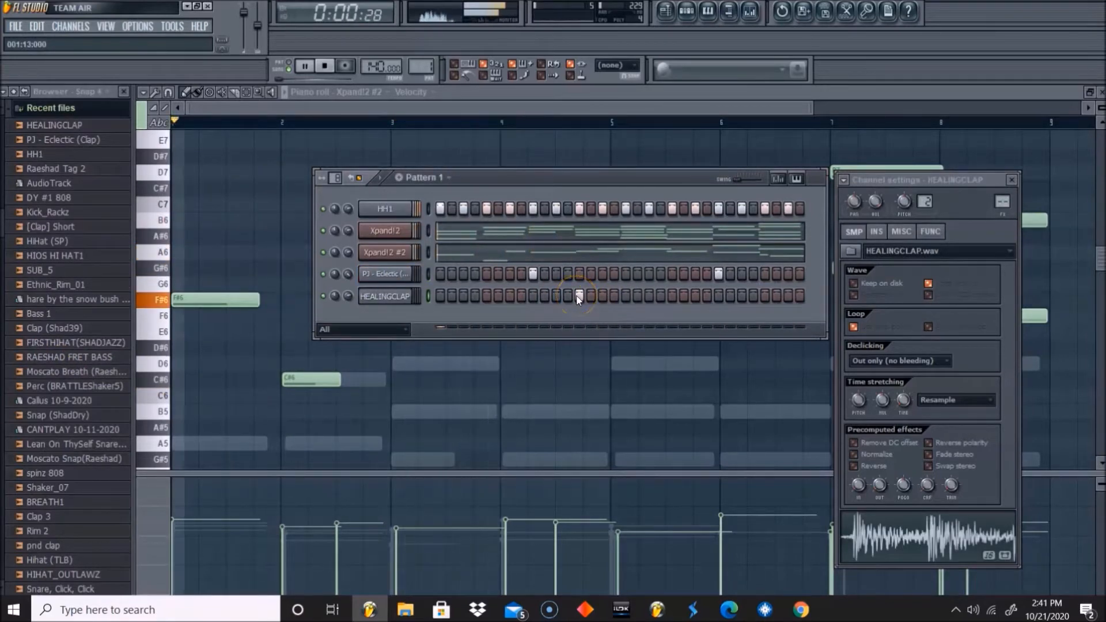
pyautogui.press('space')
pyautogui.click(626, 336)
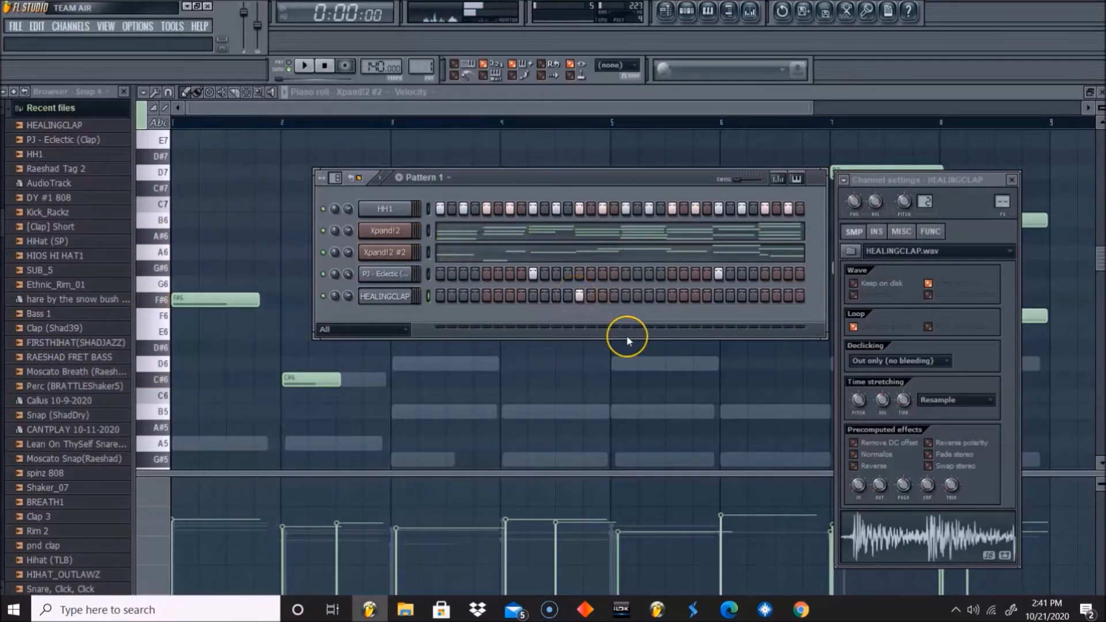
# Resume playback and move the HEALINGCLAP hit from step 13 to step 15, trying step 14 on the way
pyautogui.press('space')
pyautogui.click(579, 295)
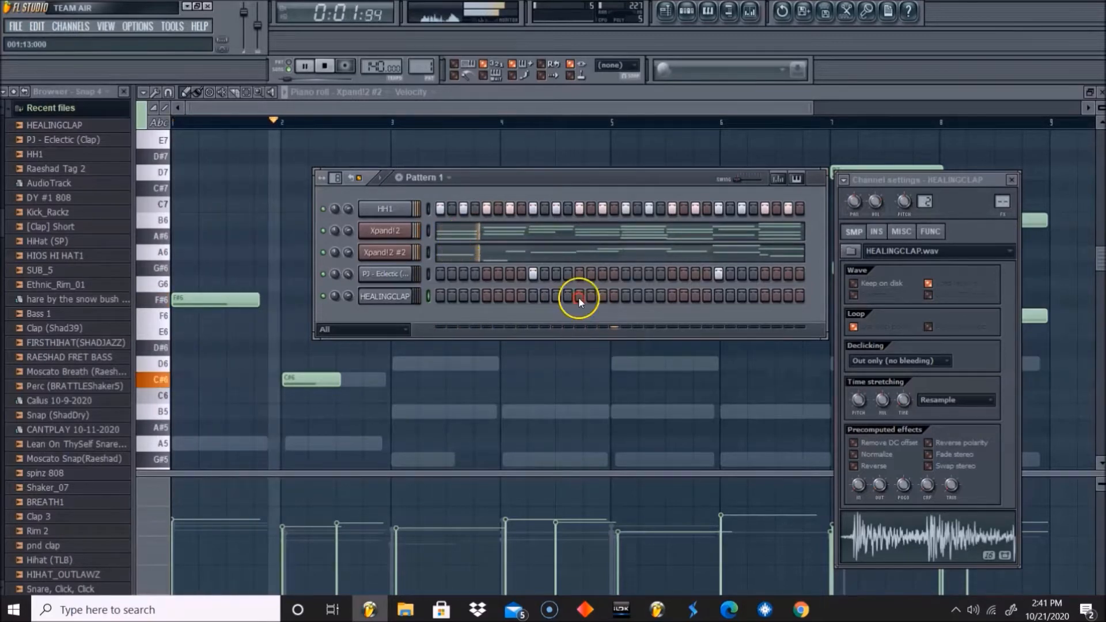
pyautogui.click(590, 297)
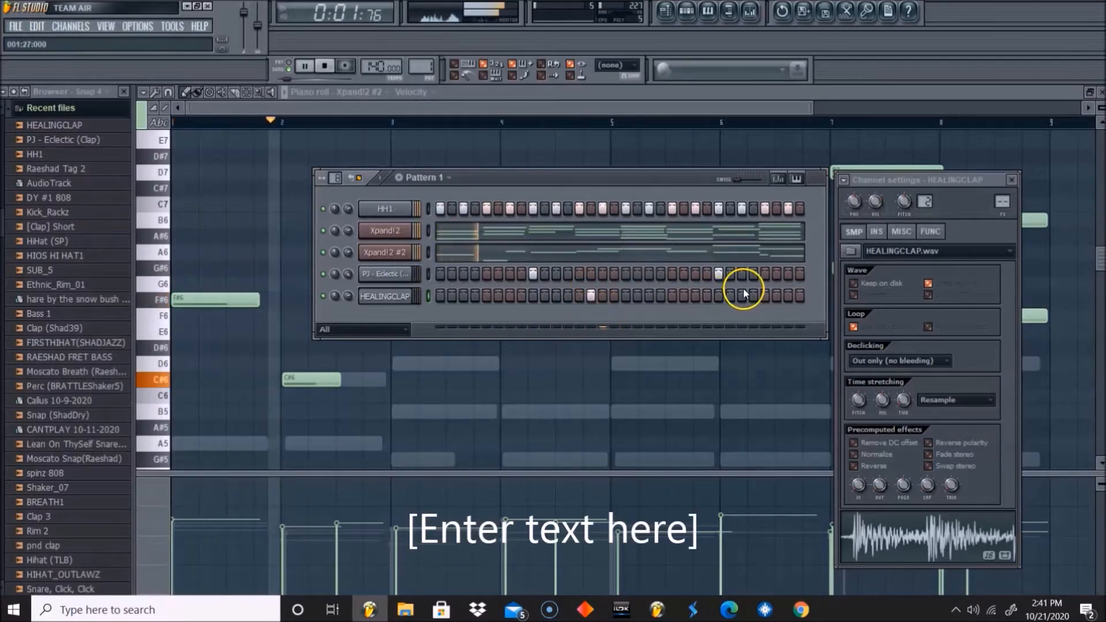
pyautogui.click(604, 295)
pyautogui.click(593, 297)
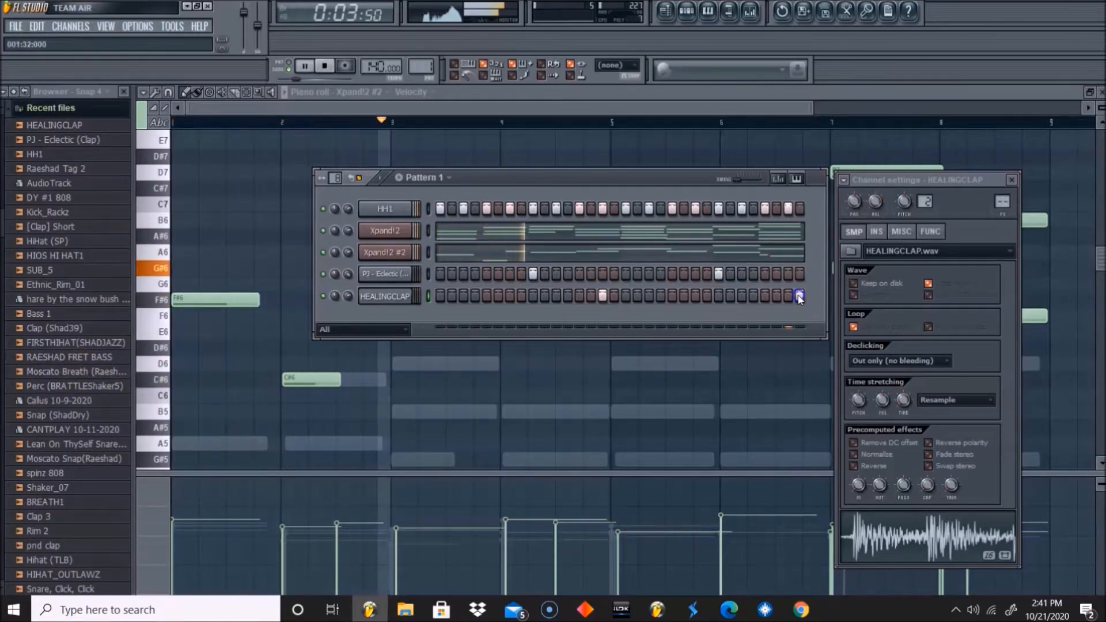
# Add the Shaker_07 sample as a channel with hits on steps 5 and 21
pyautogui.moveTo(36, 489); pyautogui.dragTo(389, 305)
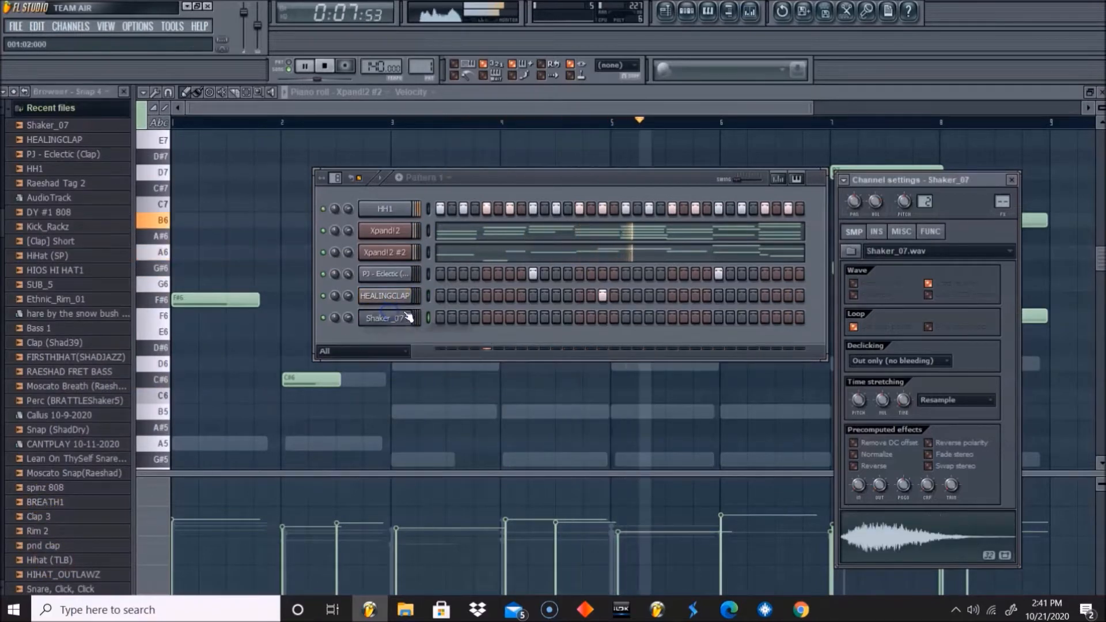
pyautogui.click(487, 318)
pyautogui.click(672, 318)
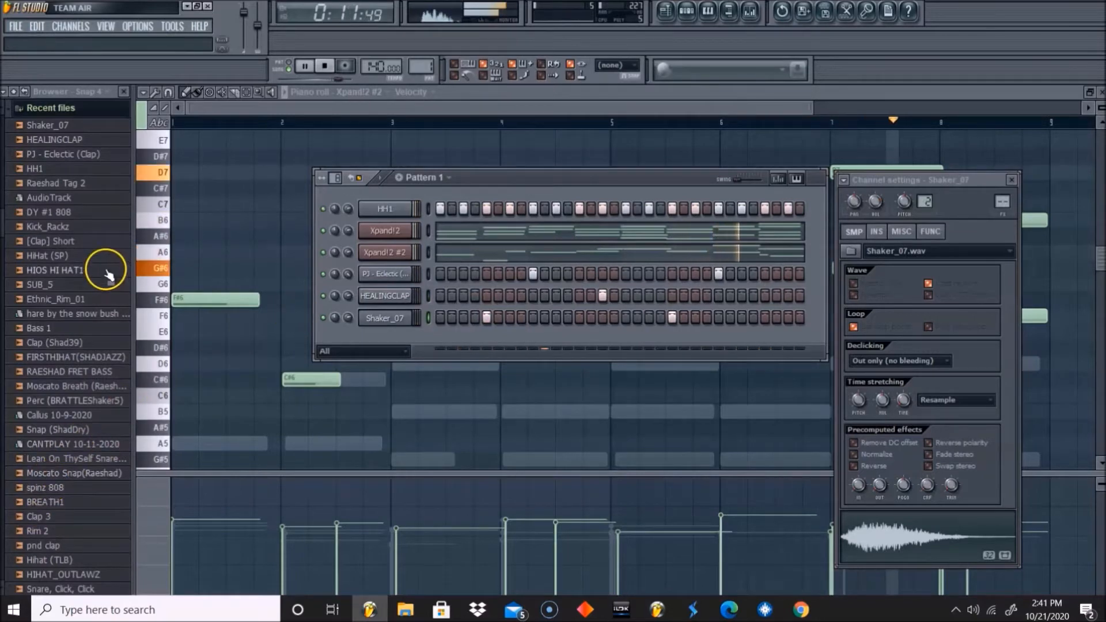
# Find the Big 808 sample further down the recent files and add it as a channel
pyautogui.scroll(-5, 55, 457)
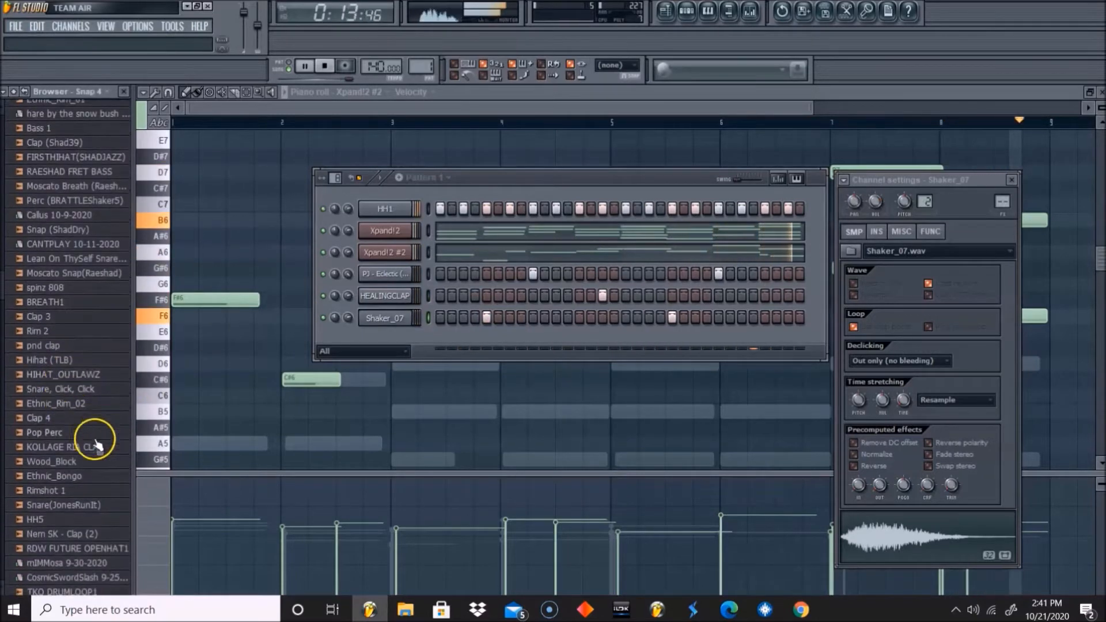
pyautogui.scroll(-5, 97, 368)
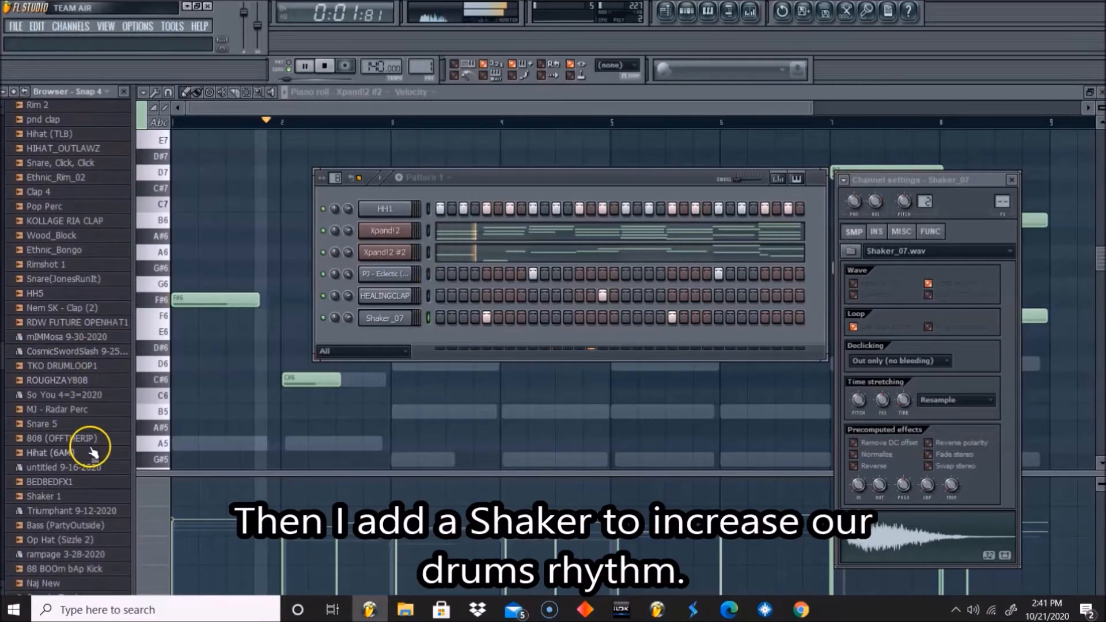
pyautogui.scroll(-4, 89, 435)
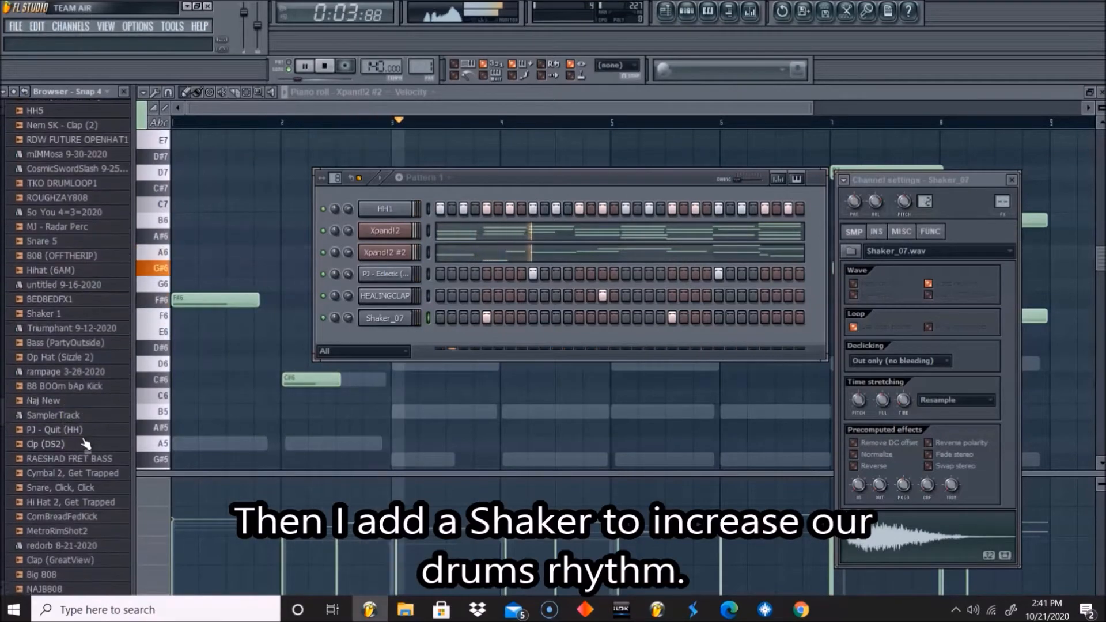
pyautogui.scroll(-5, 85, 444)
pyautogui.moveTo(56, 353); pyautogui.dragTo(405, 341)
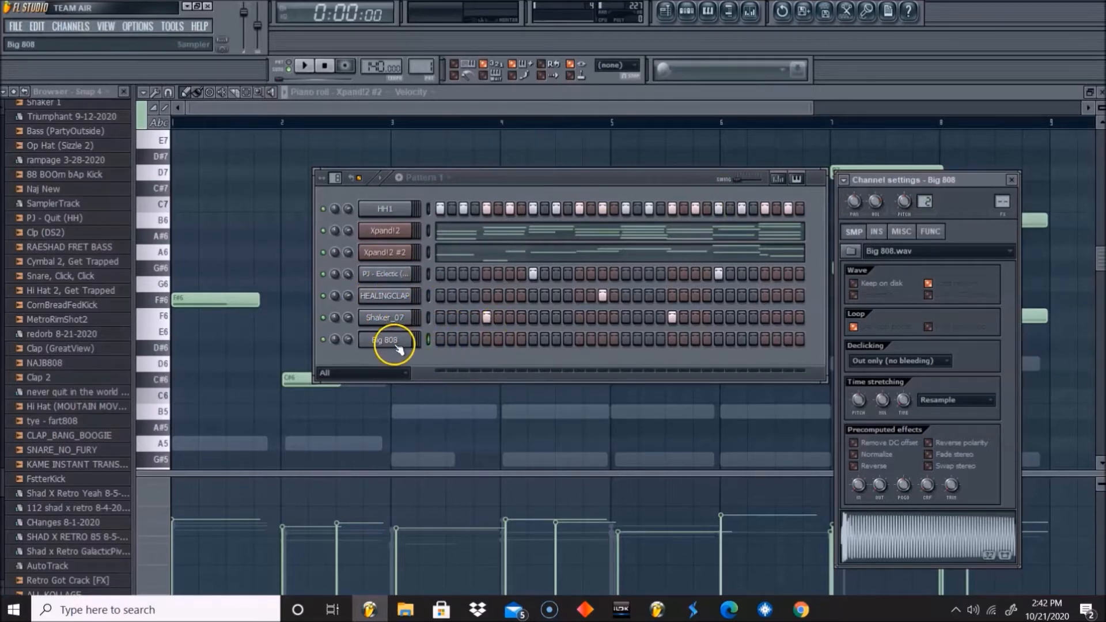
# Assign the Big 808 channel to a free mixer track and bring the step sequencer back into view
pyautogui.click(844, 180)
pyautogui.click(867, 211)
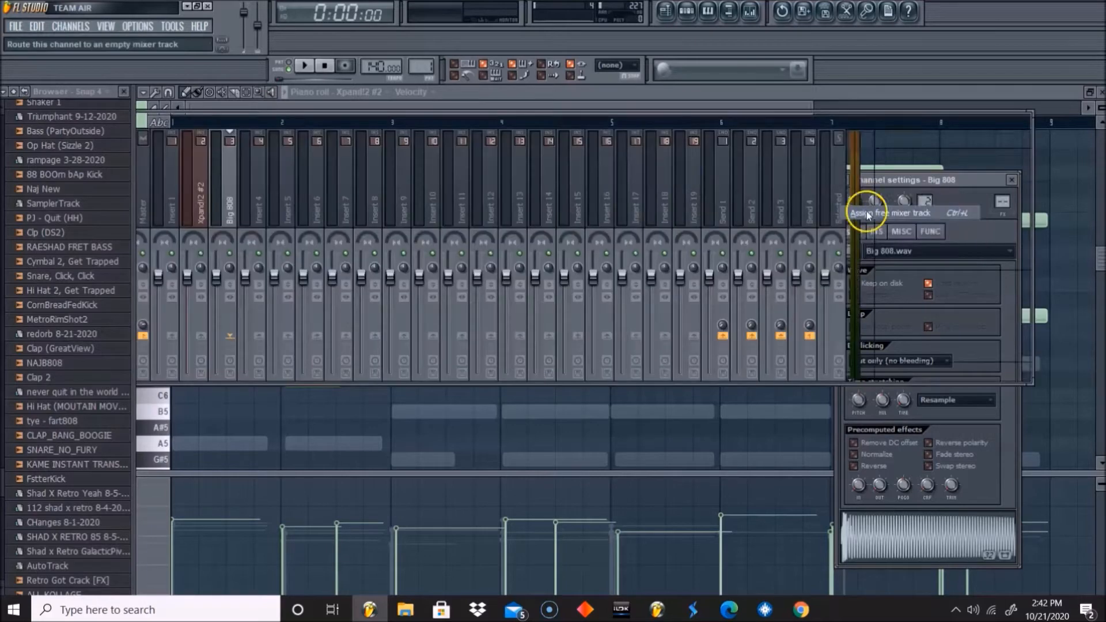
pyautogui.click(691, 13)
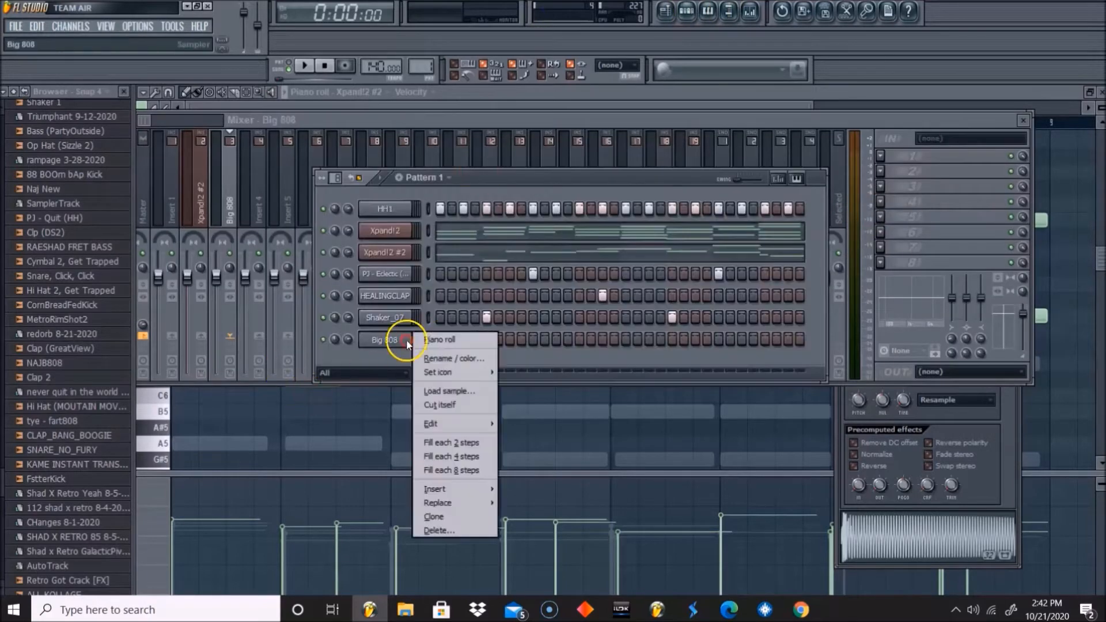
# Open the Big 808 piano roll and place a half-bar E5 note at the start of bar 1
pyautogui.rightClick(405, 339)
pyautogui.click(444, 341)
pyautogui.press('space')
pyautogui.press('space')
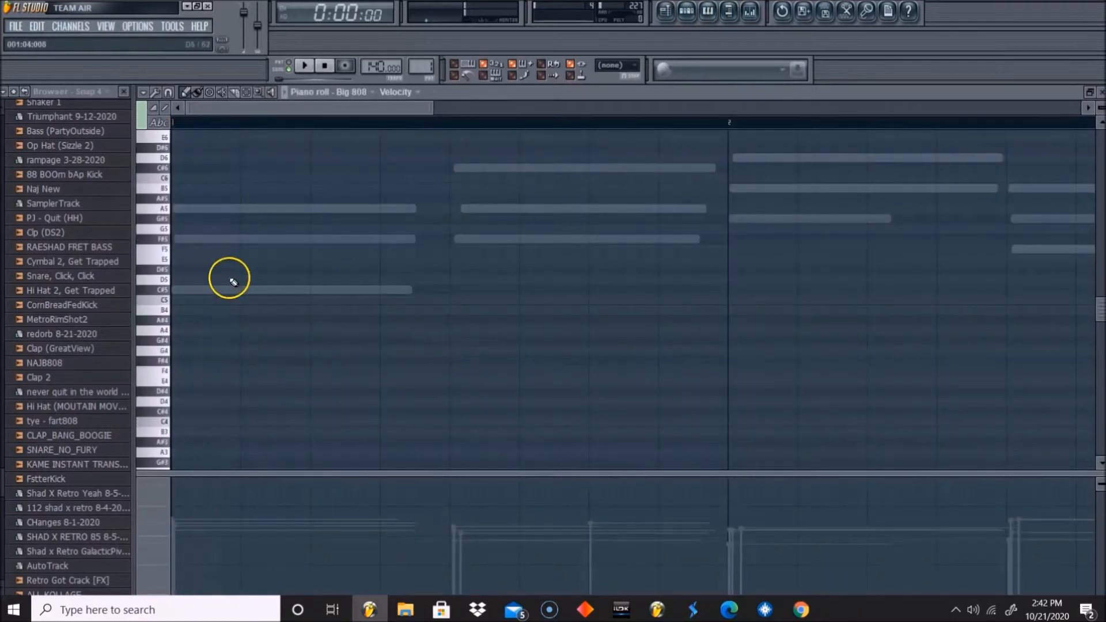
pyautogui.press('space')
# In the Big 808 channel's miscellaneous settings, make the channel cut itself and enable Mono polyphony
pyautogui.click(687, 10)
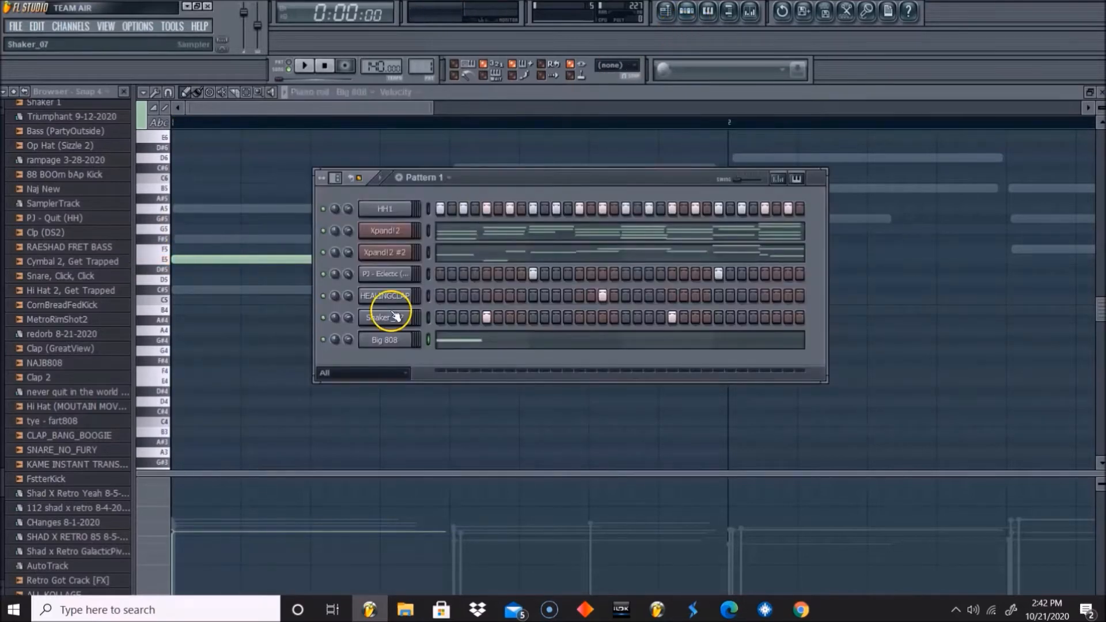
pyautogui.click(385, 340)
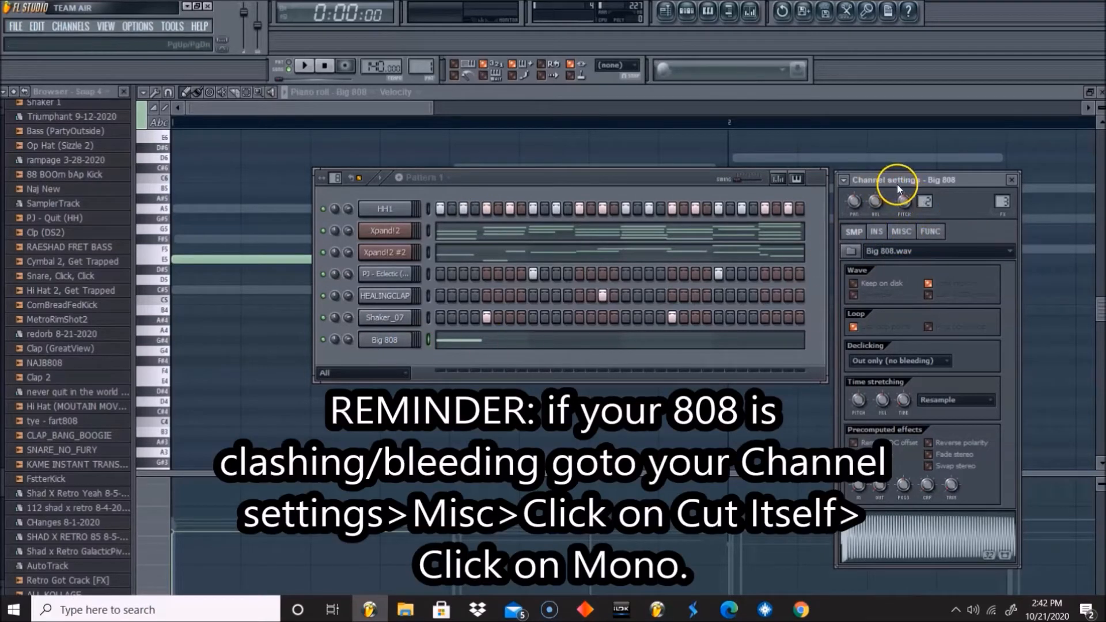
pyautogui.click(902, 231)
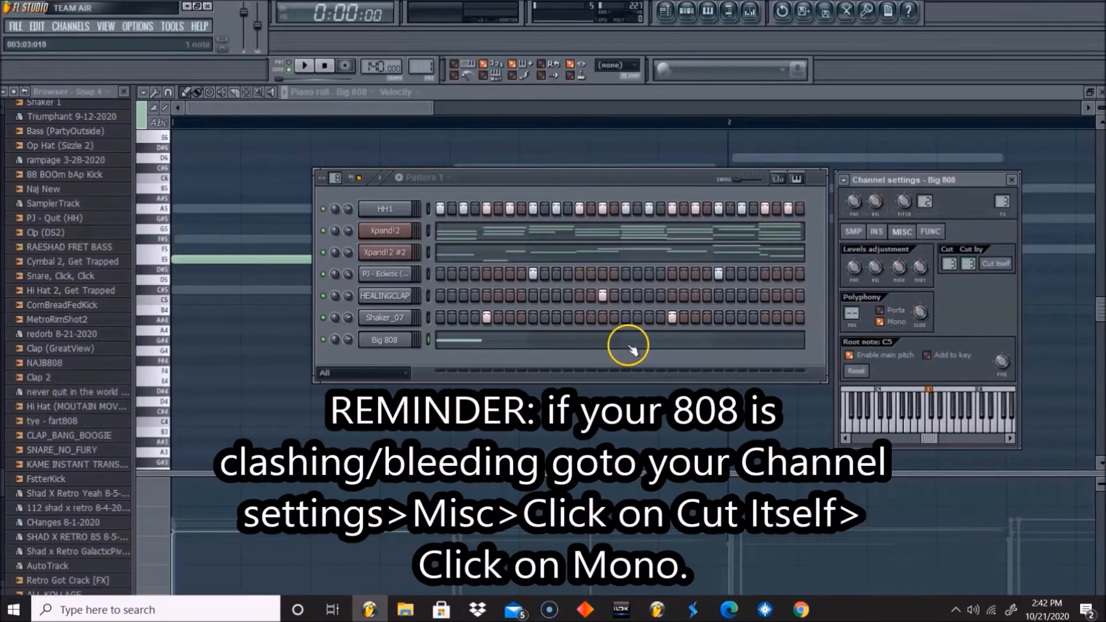
# Transpose the Big 808 note up to F#7 in the piano roll, playing it back to check the pitch
pyautogui.click(633, 349)
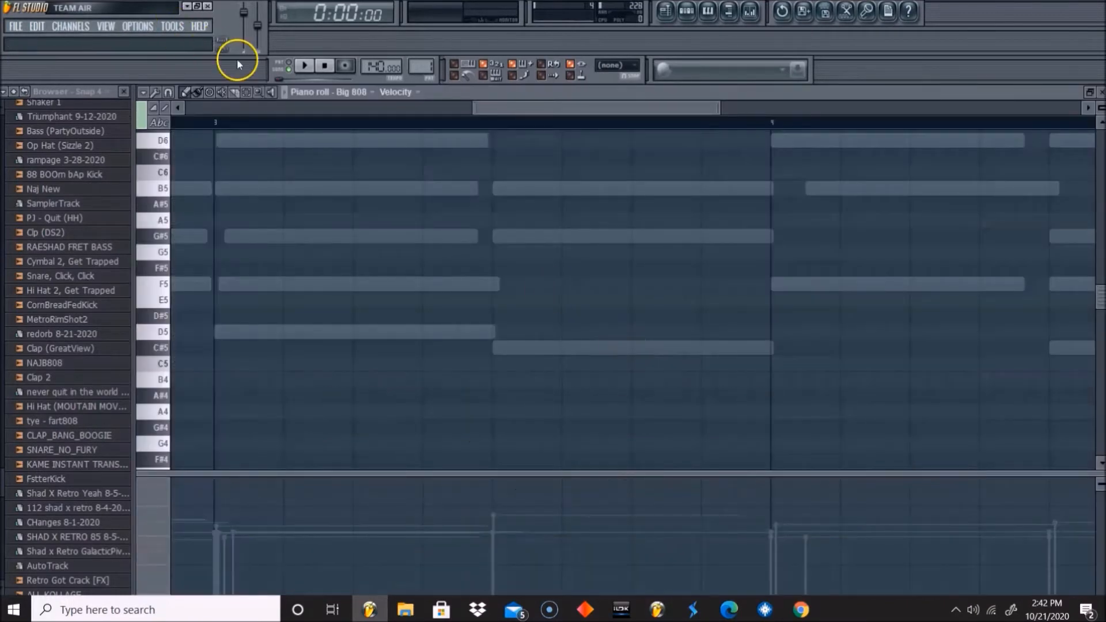
pyautogui.keyDown('ctrl'); pyautogui.rightClick(257, 190); pyautogui.keyUp('ctrl')
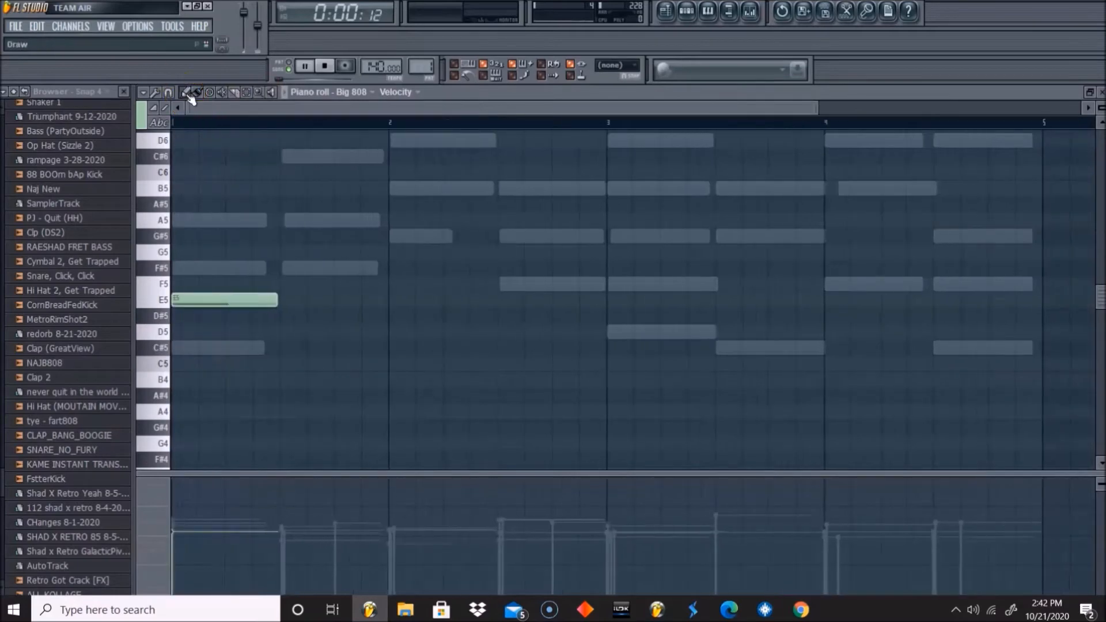
pyautogui.hotkey('ctrl', 'Up')
pyautogui.hotkey('shift', 'Up')
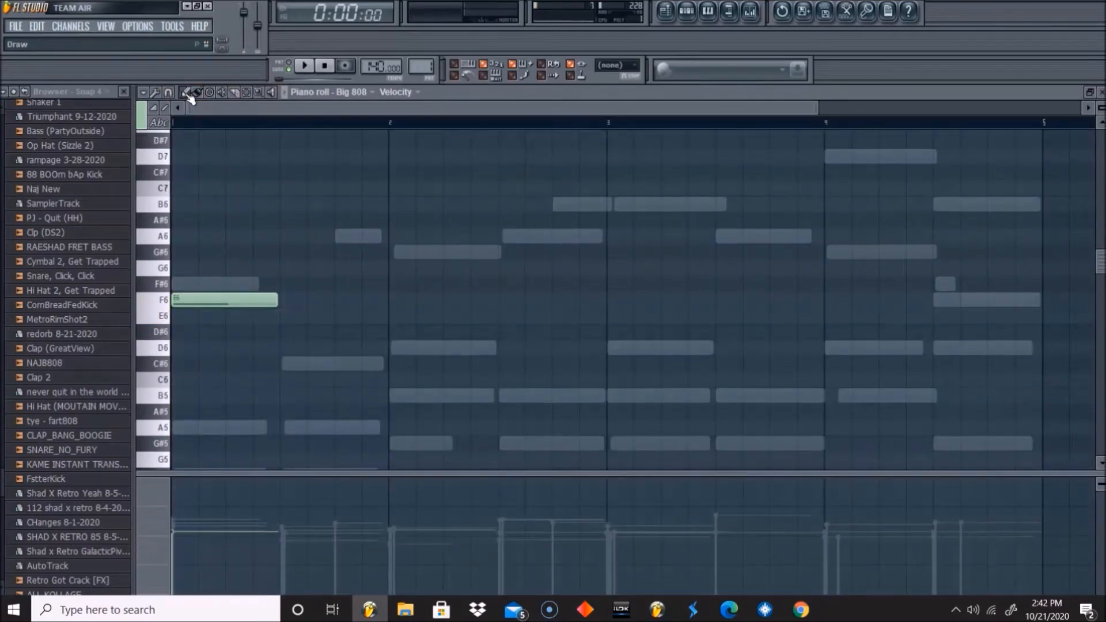
pyautogui.hotkey('shift', 'Up')
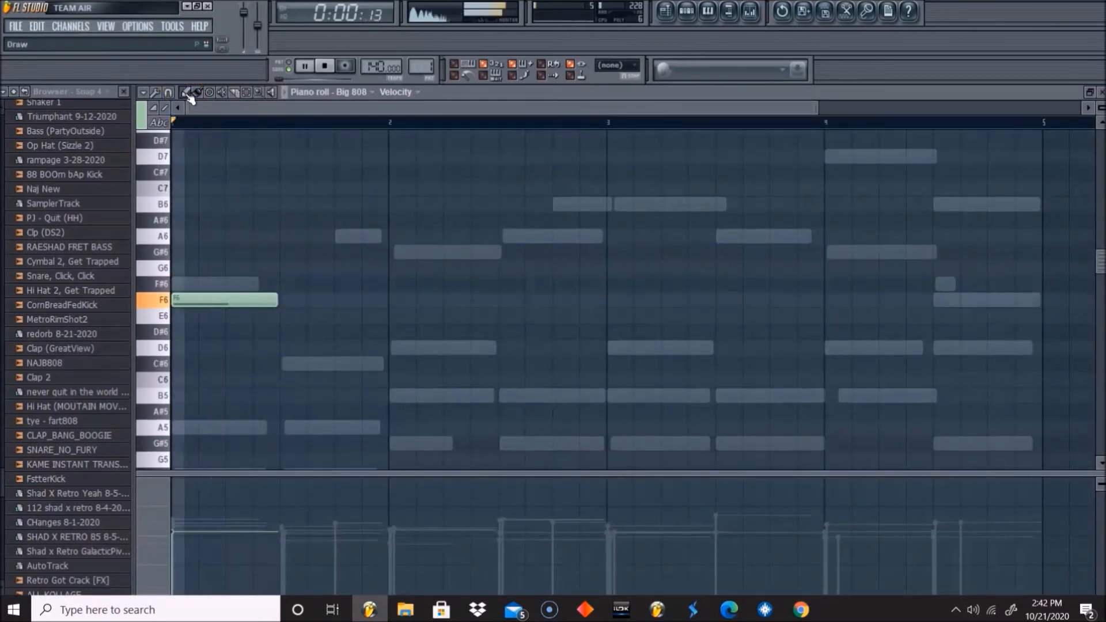
pyautogui.press('space')
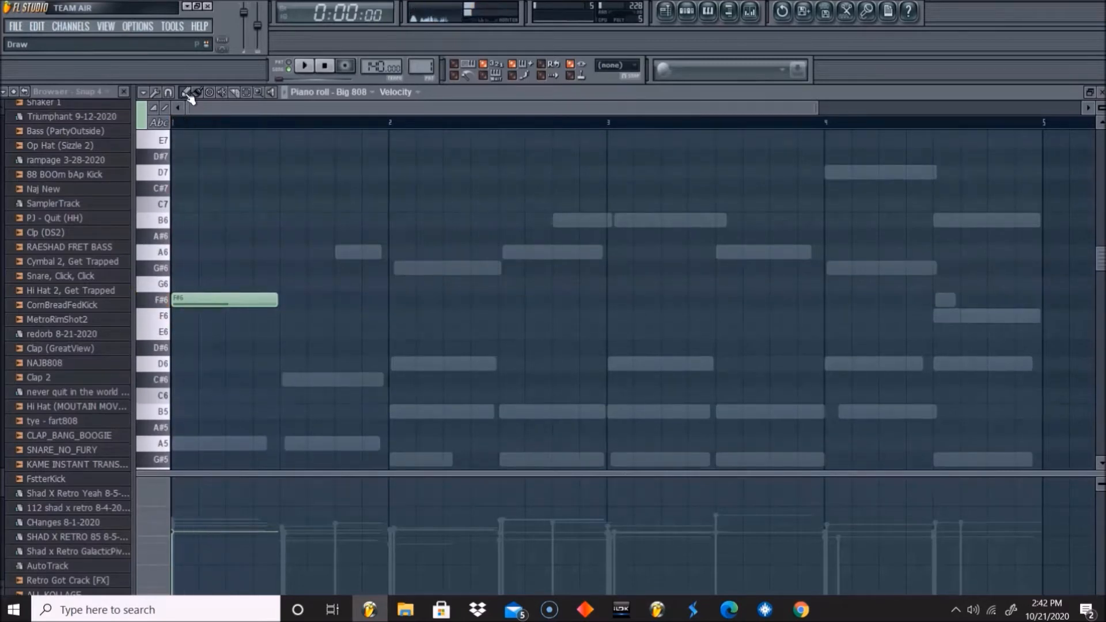
pyautogui.hotkey('ctrl', 'Up')
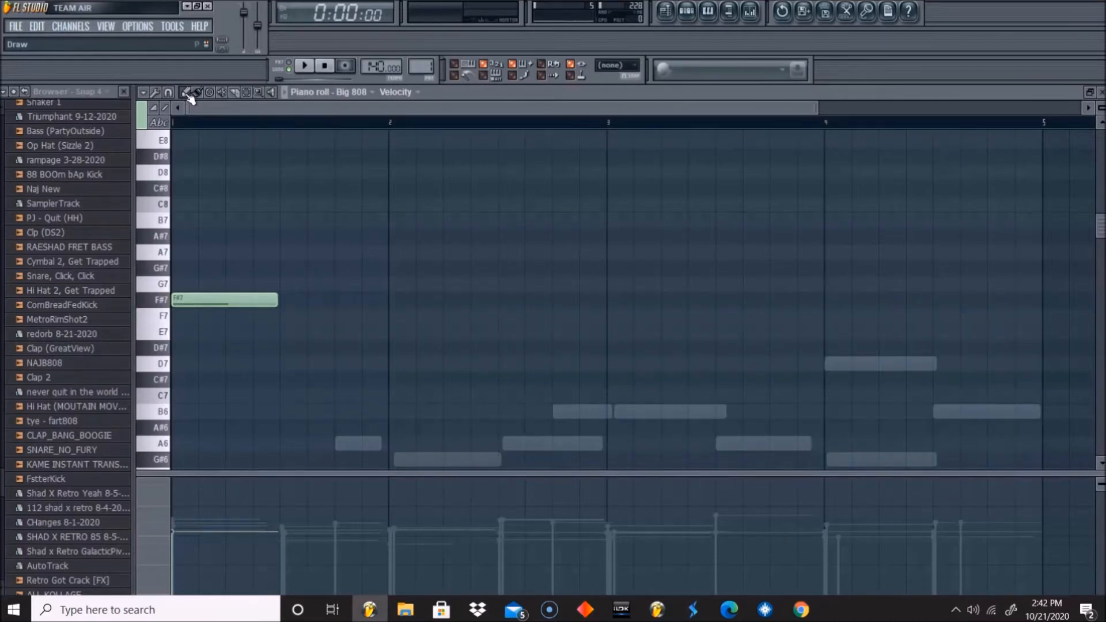
pyautogui.press('space')
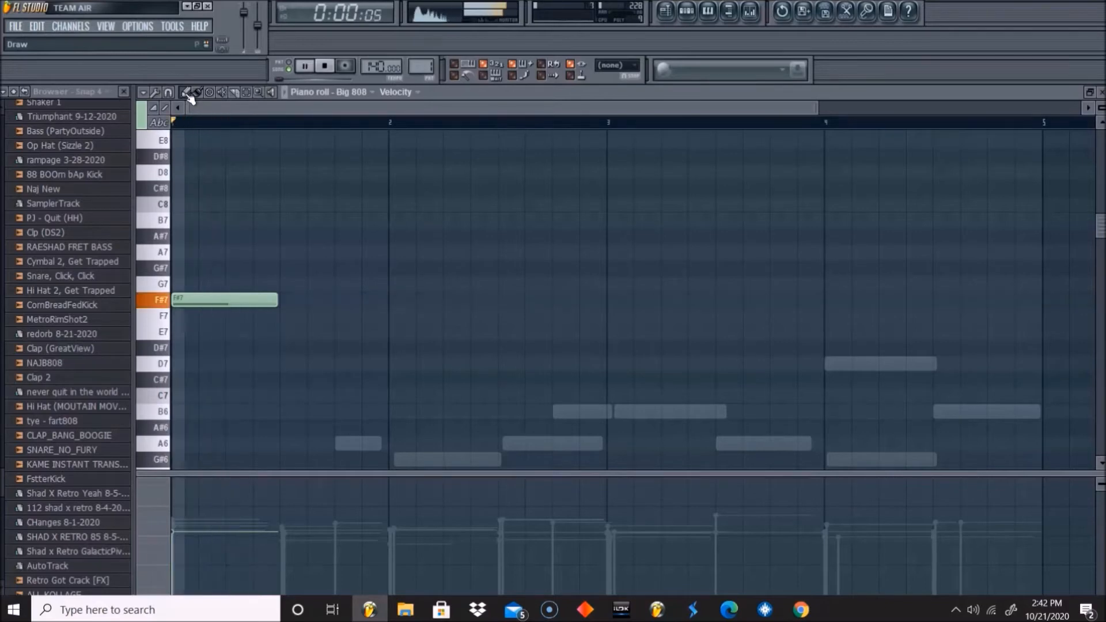
# Shorten the first F#7 note to a brief hit and add short notes on F#7 at step 13 and E7 at bar 2
pyautogui.moveTo(276, 299); pyautogui.dragTo(185, 306)
pyautogui.click(266, 301)
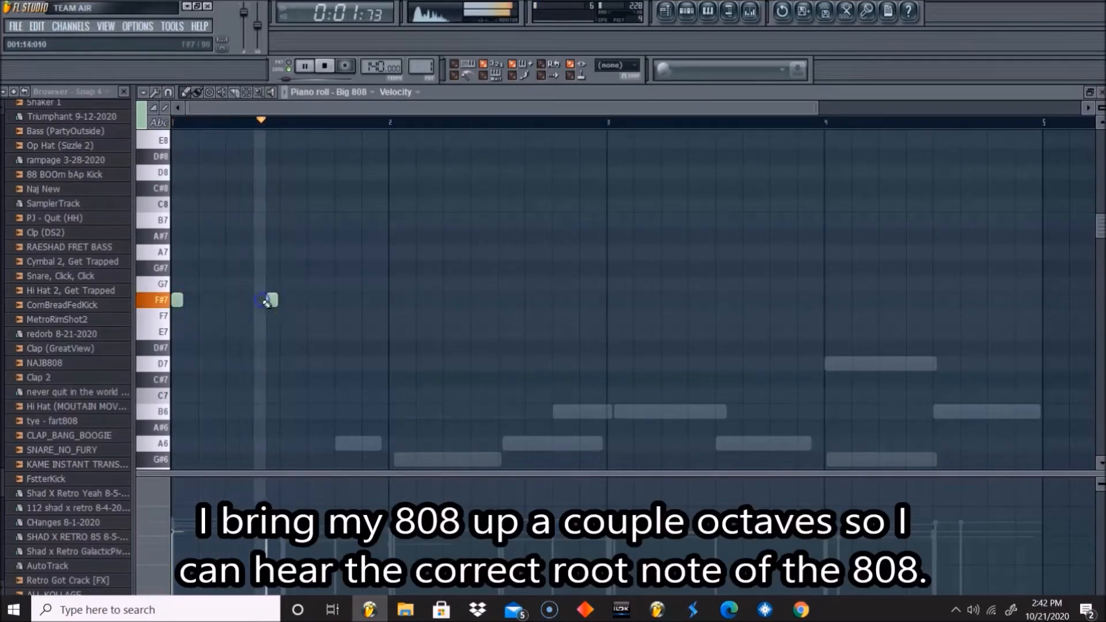
pyautogui.rightClick(272, 300)
pyautogui.click(254, 301)
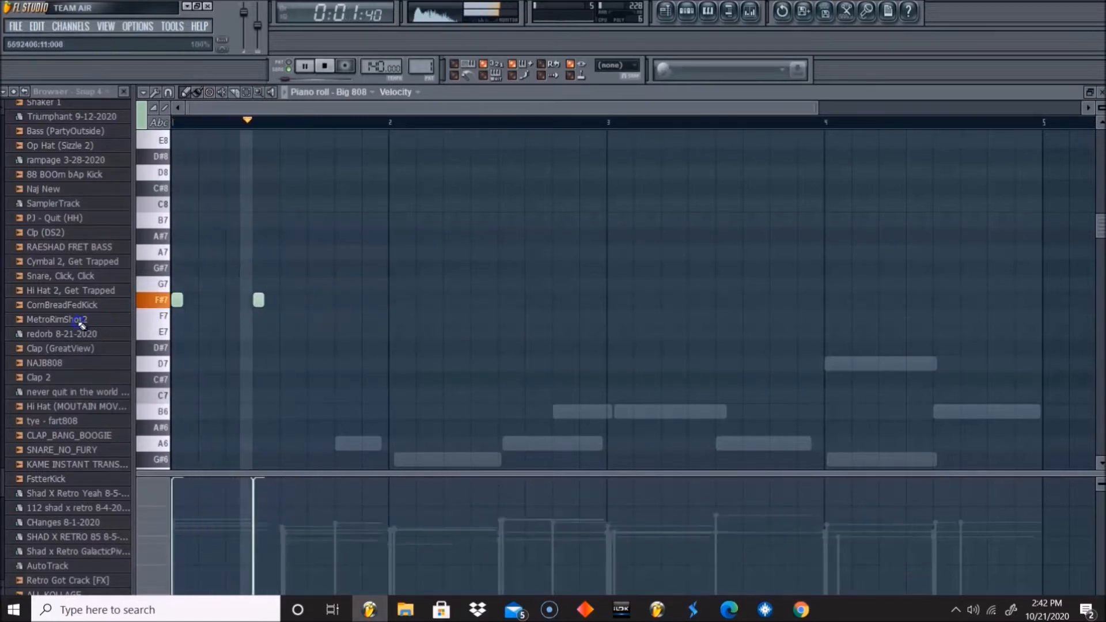
pyautogui.click(391, 332)
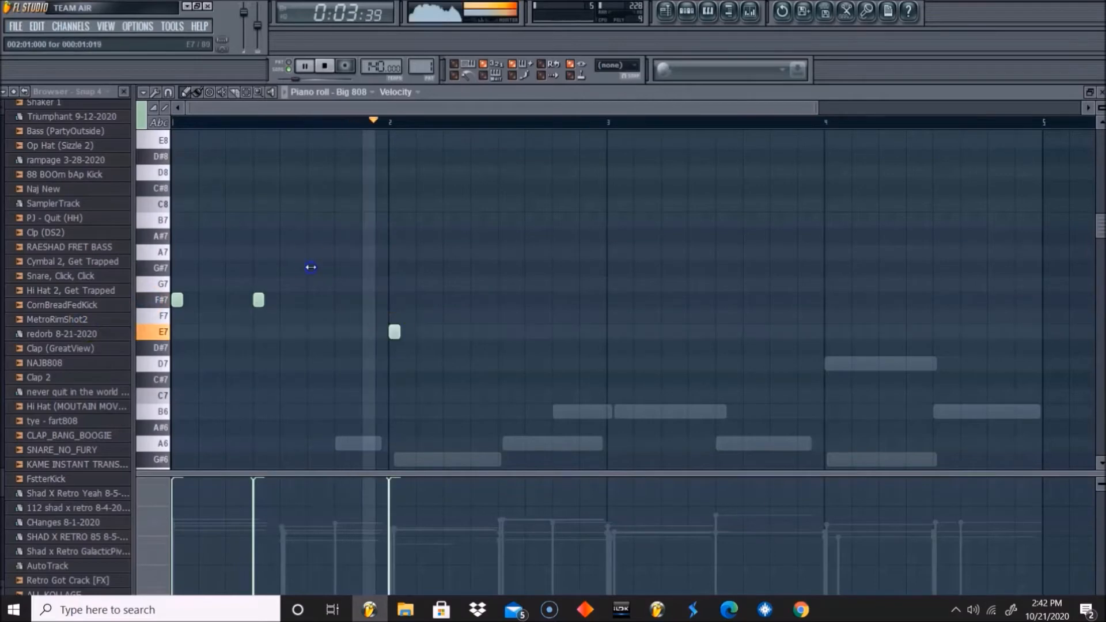
# Replace the E7 note at bar 2 with a short C#7 note and lower the velocity of the two F#7 notes
pyautogui.rightClick(396, 337)
pyautogui.moveTo(274, 484); pyautogui.dragTo(172, 503)
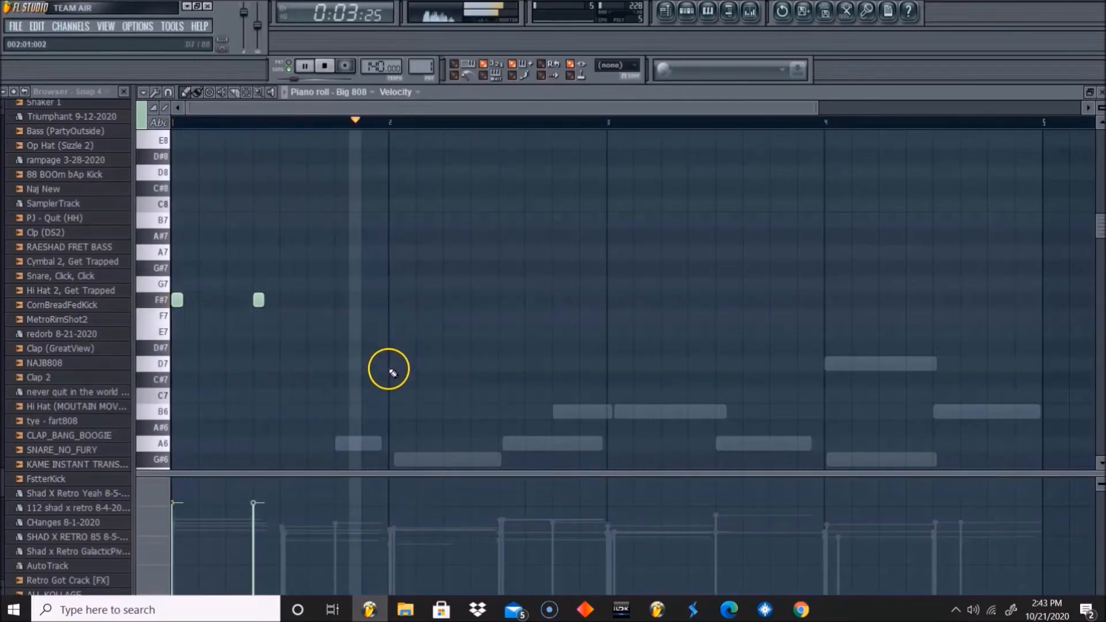
pyautogui.click(392, 370)
pyautogui.rightClick(393, 369)
pyautogui.press('space')
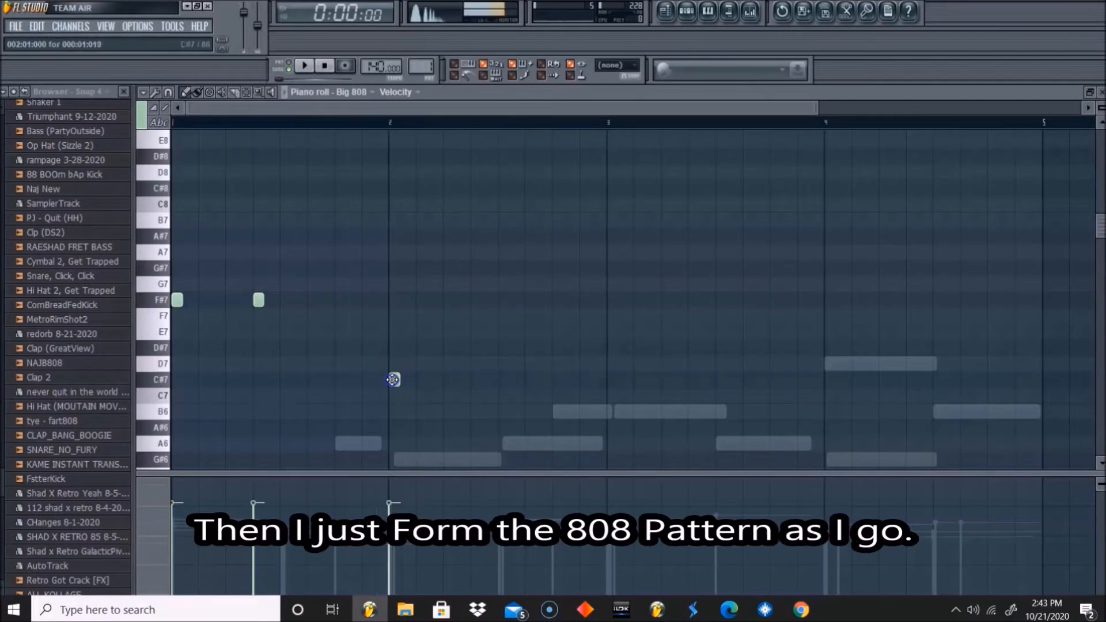
# Add a C#7 note at step 13 of bar 2 and D7 notes at steps 1 and 13 of bar 3
pyautogui.press('space')
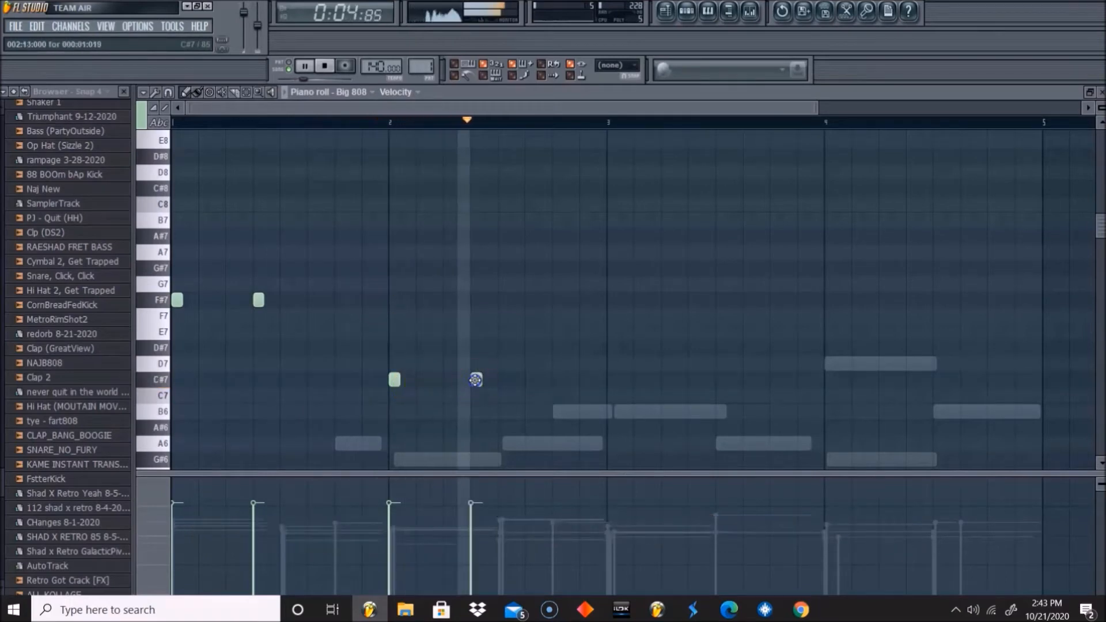
pyautogui.click(478, 379)
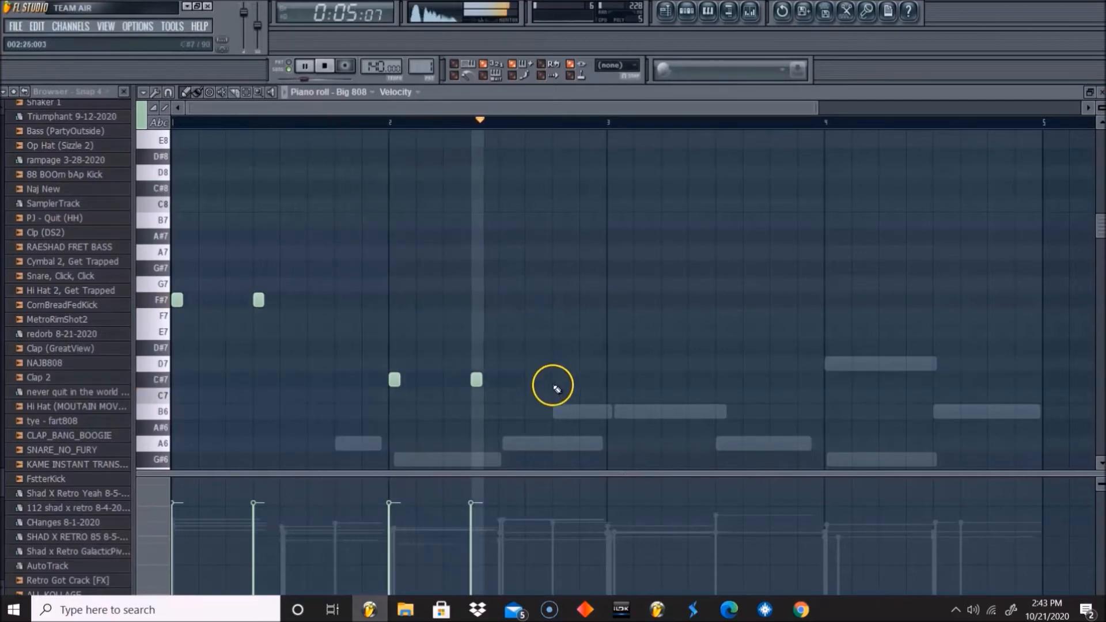
pyautogui.press('space')
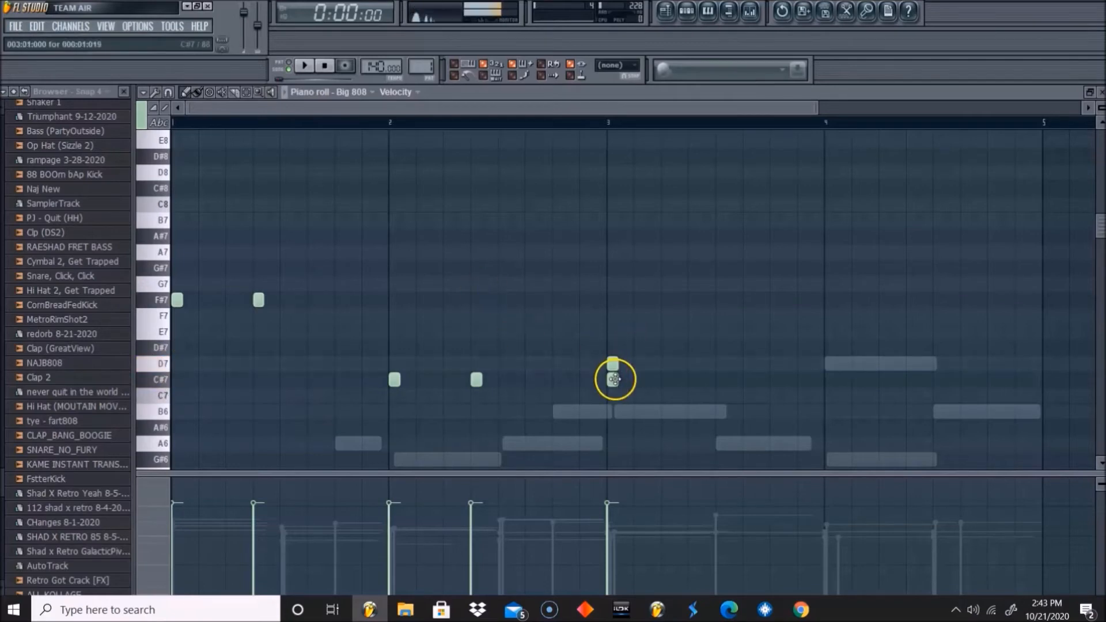
pyautogui.click(582, 123)
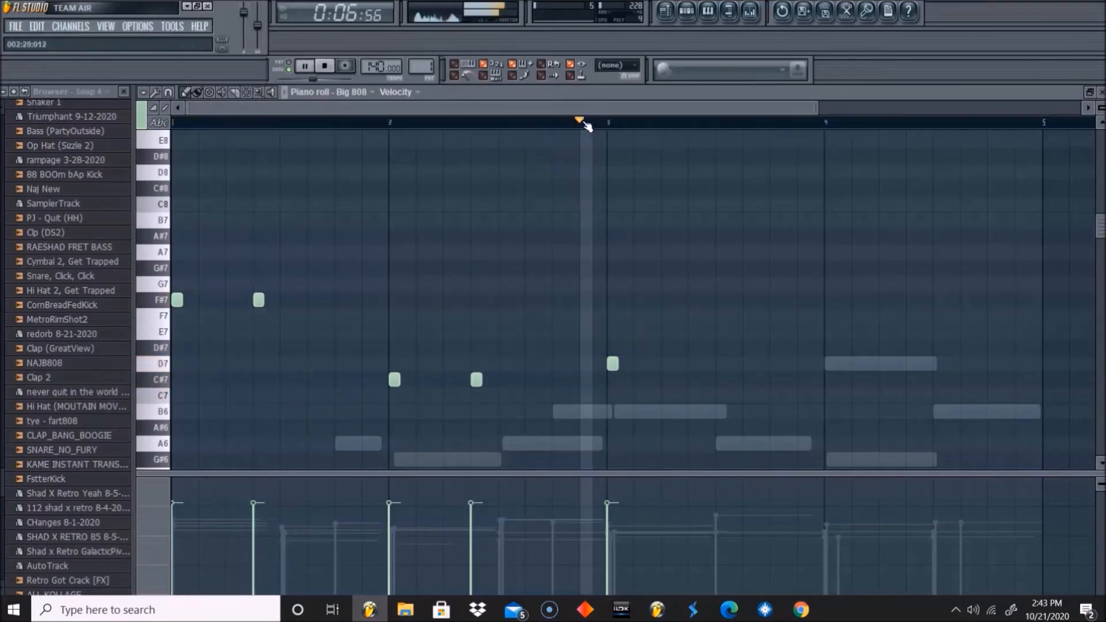
pyautogui.click(692, 364)
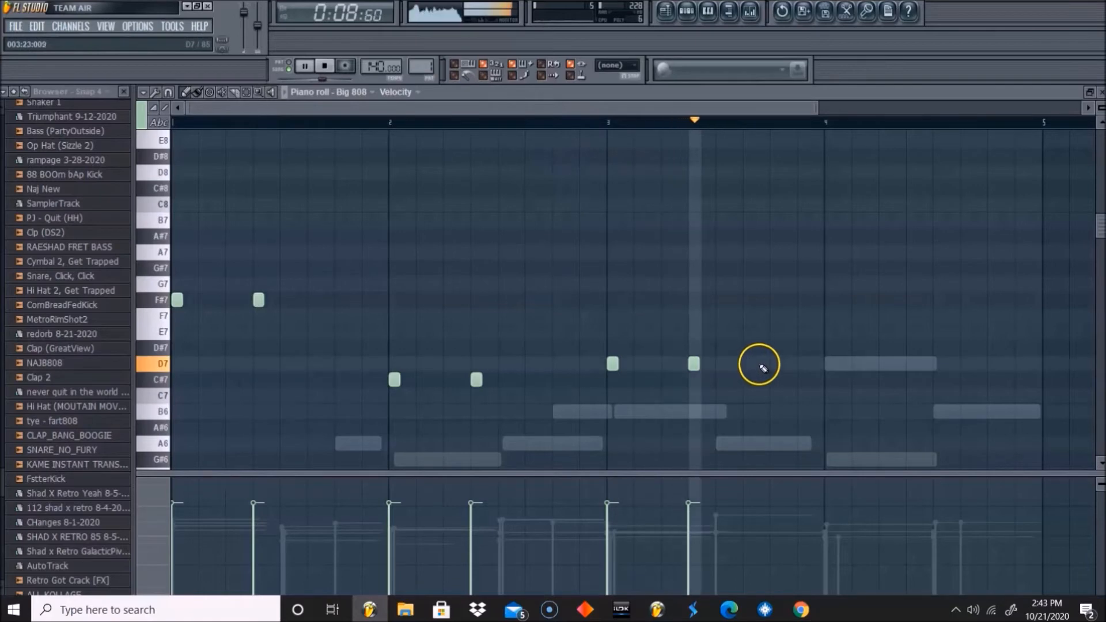
# Add D7 notes at steps 29 and 31 of bar 3 and at steps 1 and 13 of bar 4
pyautogui.click(802, 364)
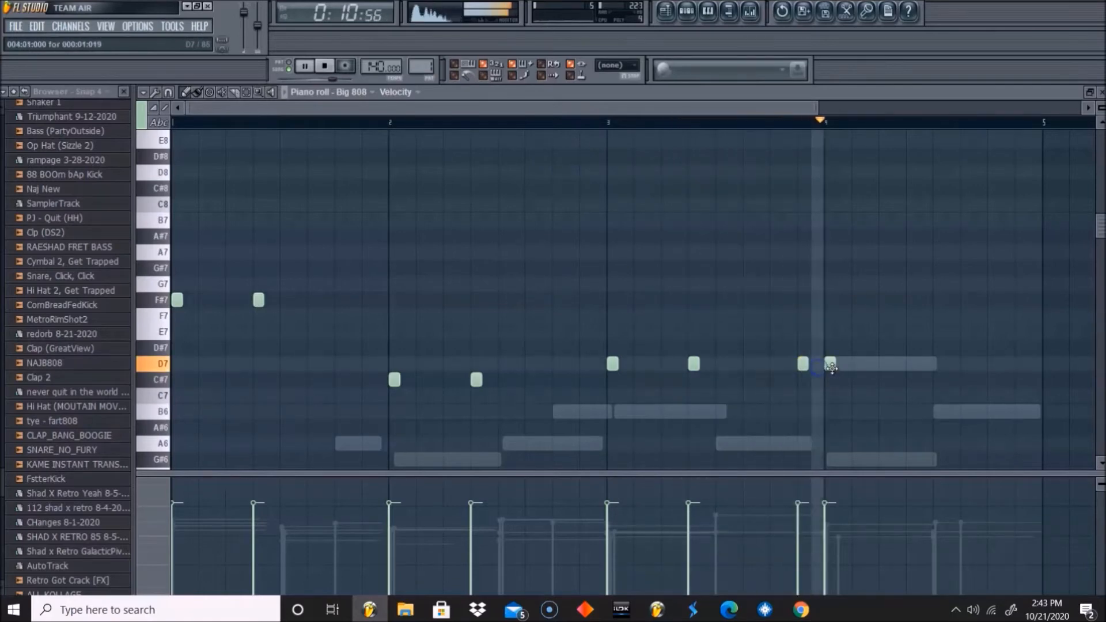
pyautogui.click(830, 364)
pyautogui.click(924, 364)
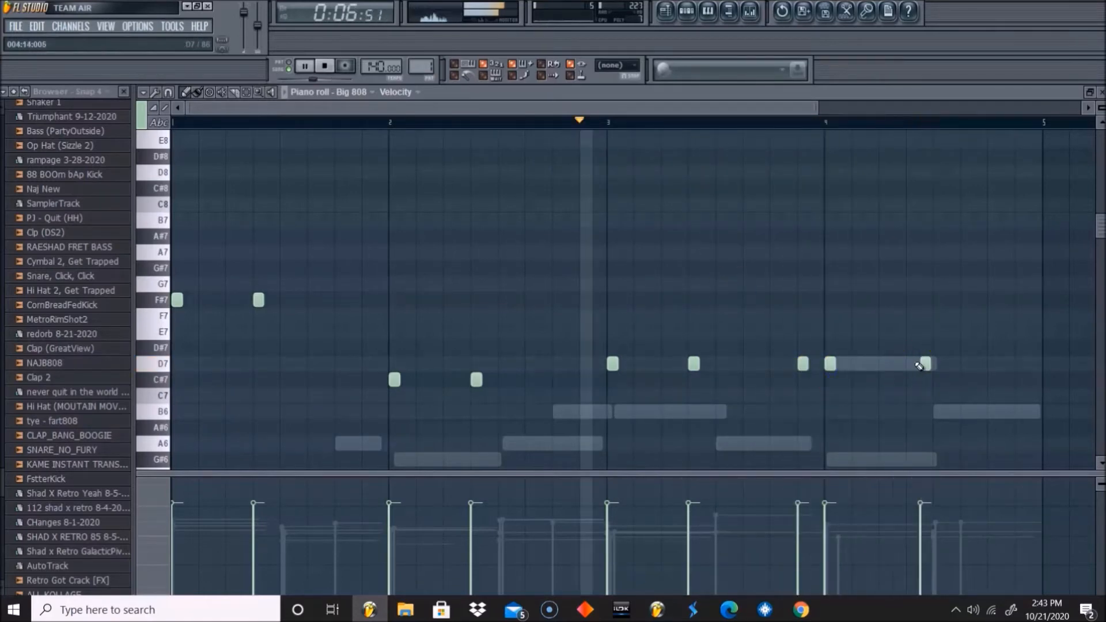
pyautogui.click(817, 365)
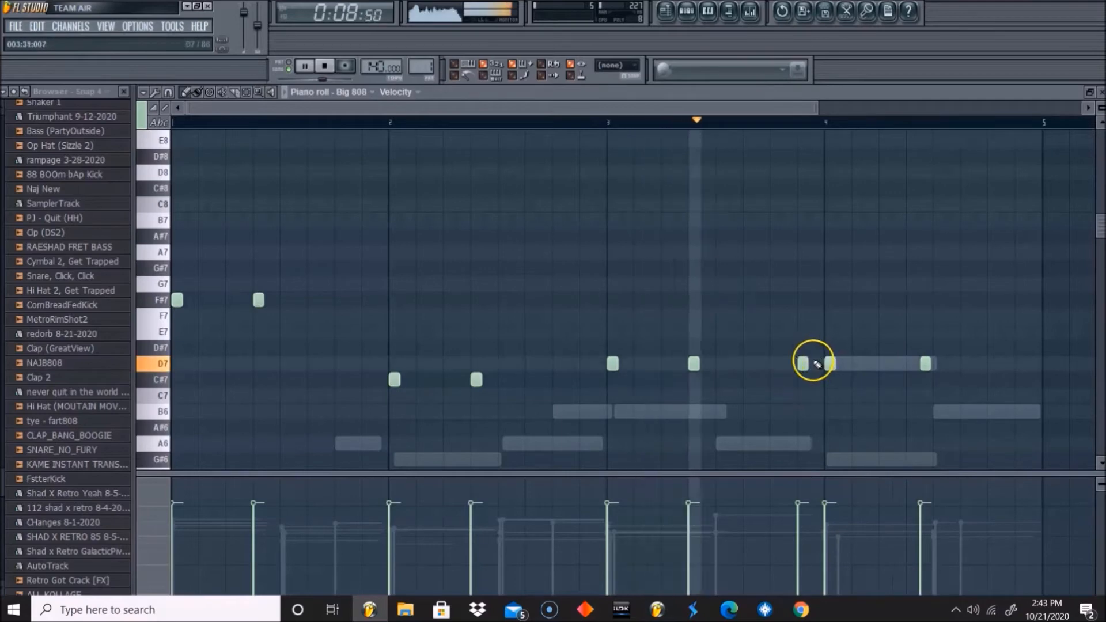
pyautogui.rightClick(926, 364)
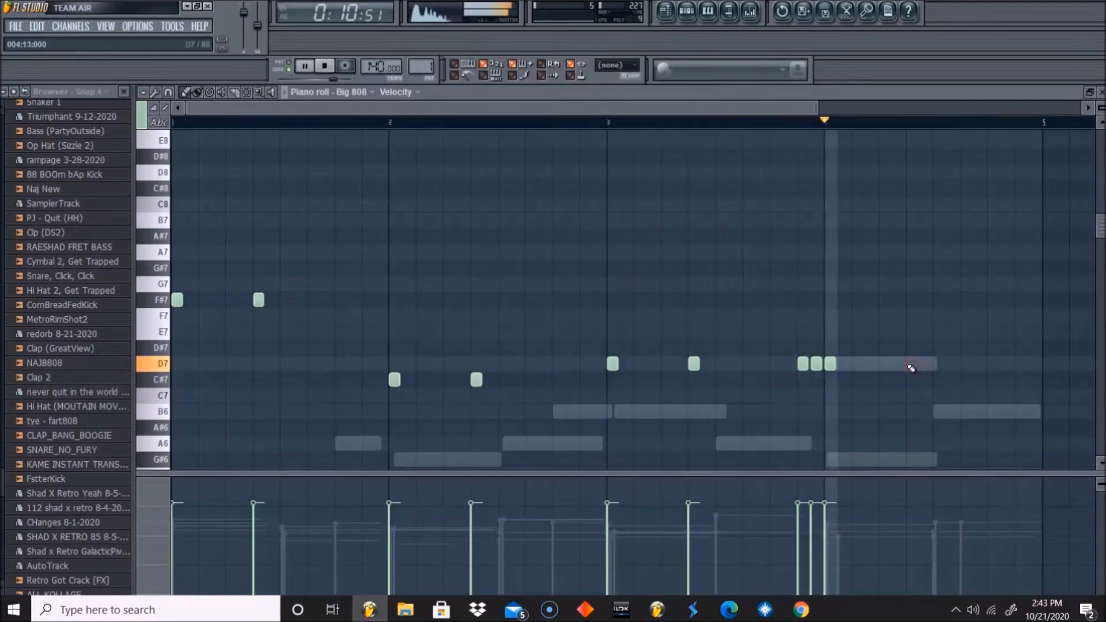
pyautogui.click(911, 365)
# Try a falling ending in bar 4 with C#7 at step 21 and C7 at steps 25 and 29
pyautogui.click(967, 381)
pyautogui.press('space')
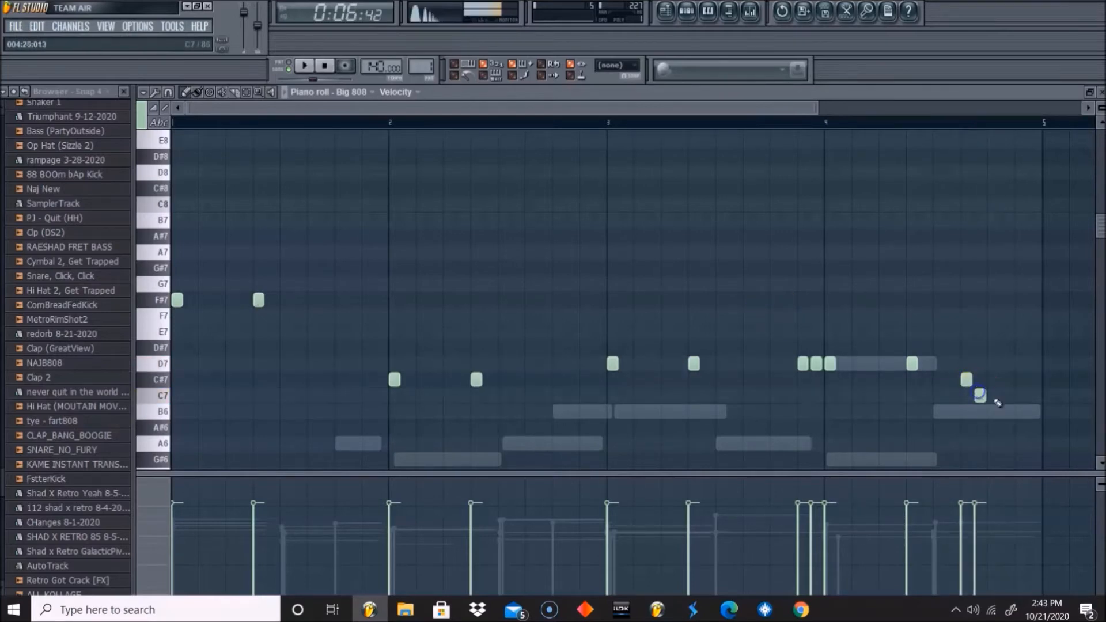
pyautogui.press('space')
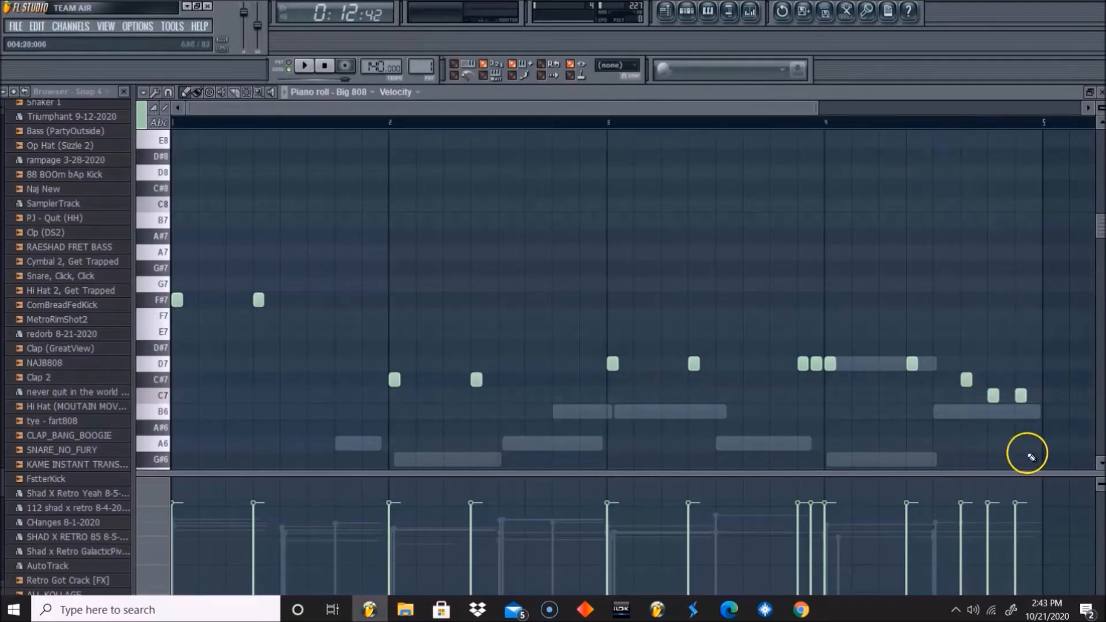
# Replace the last three notes of bar 4 with D7 at step 23 and C#7 at steps 25, 27 and 29
pyautogui.rightClick(972, 379)
pyautogui.rightClick(1021, 396)
pyautogui.rightClick(993, 396)
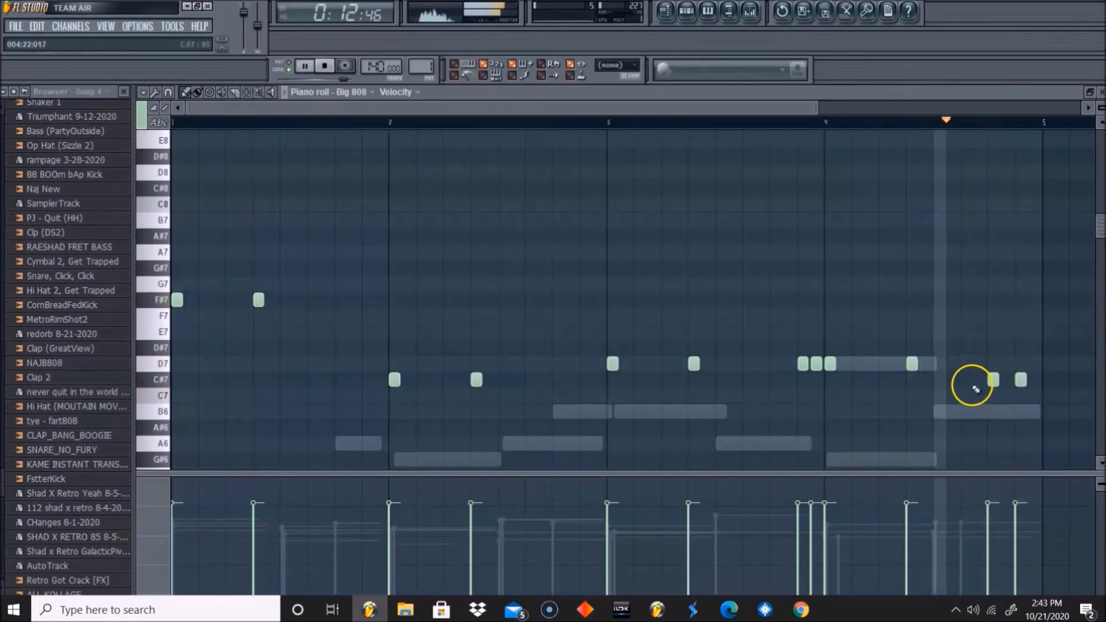
pyautogui.click(1005, 379)
pyautogui.click(980, 364)
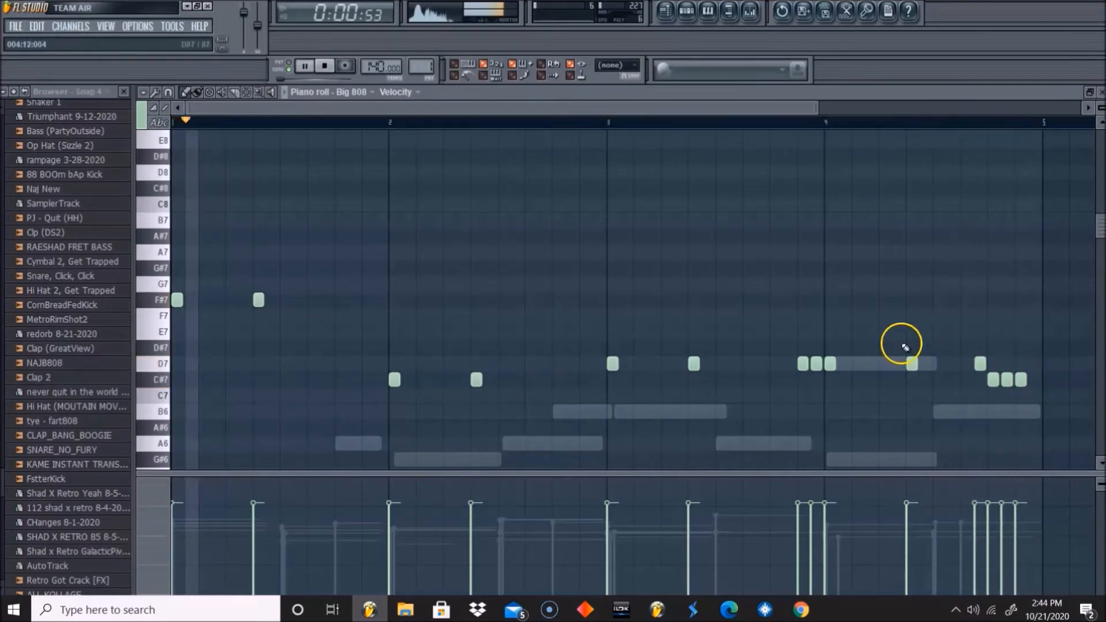
# Transpose the whole Big 808 pattern down two octaves so it starts on F#5
pyautogui.hotkey('ctrl', 'Down')
pyautogui.press('space')
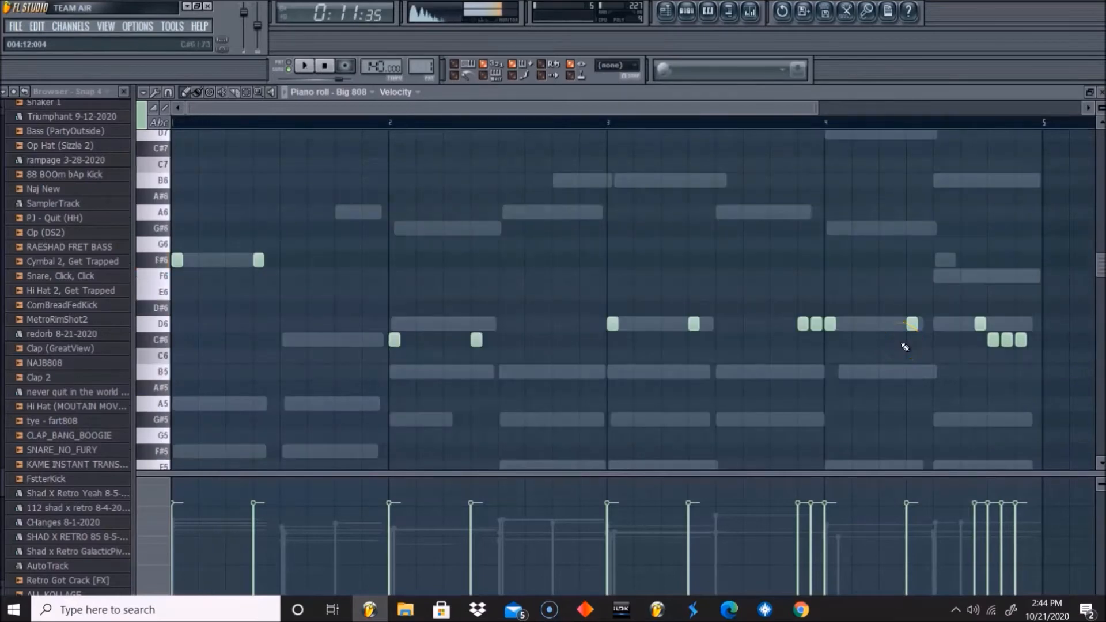
pyautogui.hotkey('ctrl', 'Up')
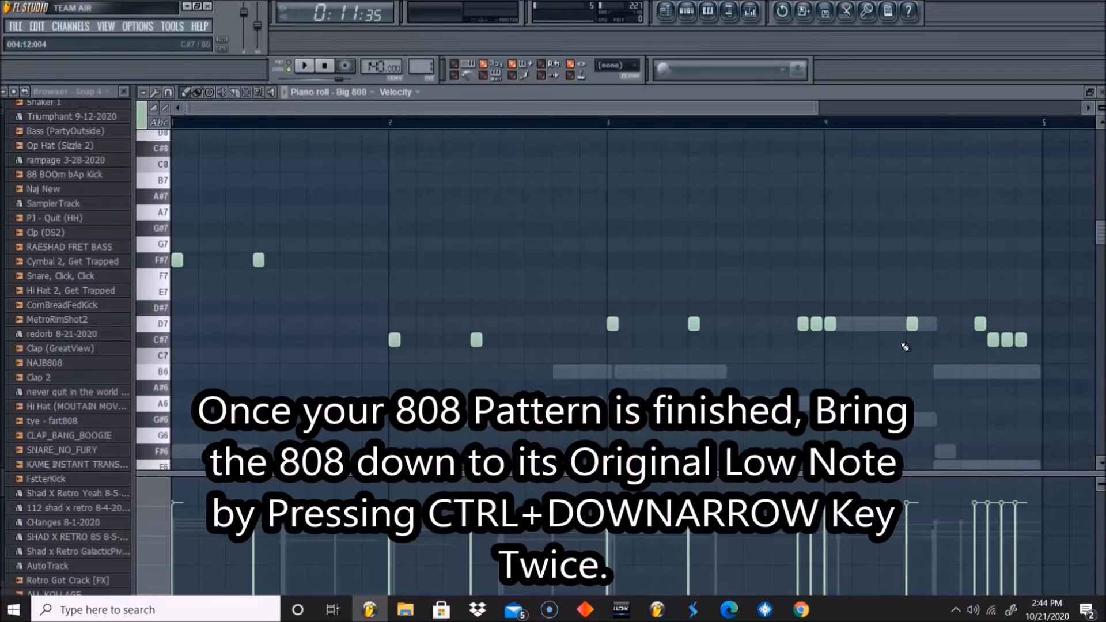
pyautogui.hotkey('ctrl', 'Down')
pyautogui.hotkey('ctrl', 'Down')
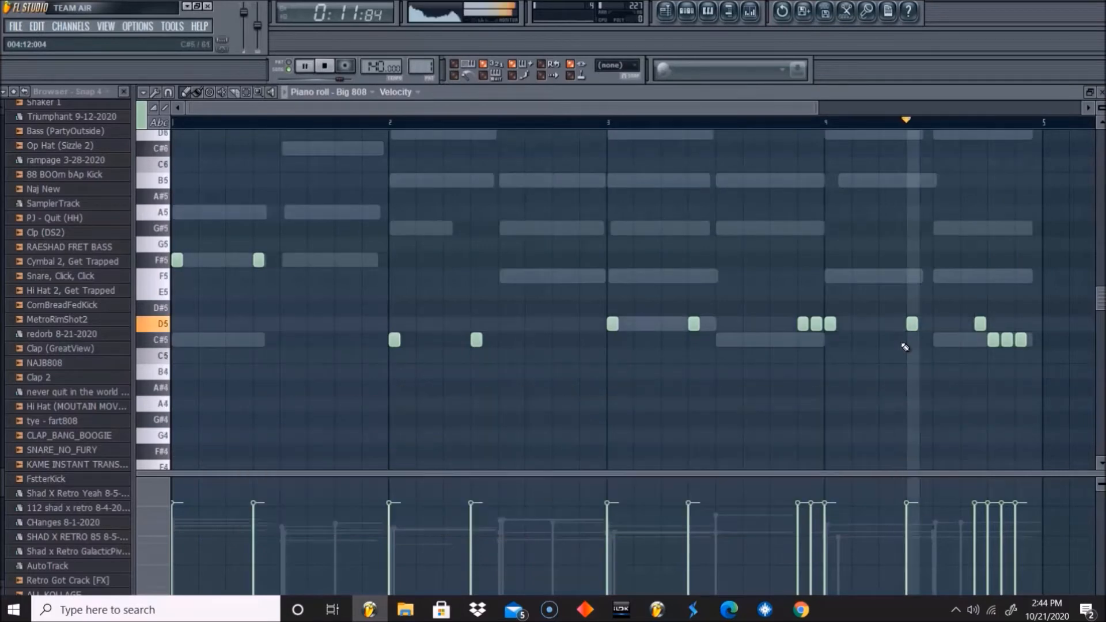
# Play back the pattern to check the lowered 808 line against the melody and drums
pyautogui.click(326, 67)
pyautogui.press('space')
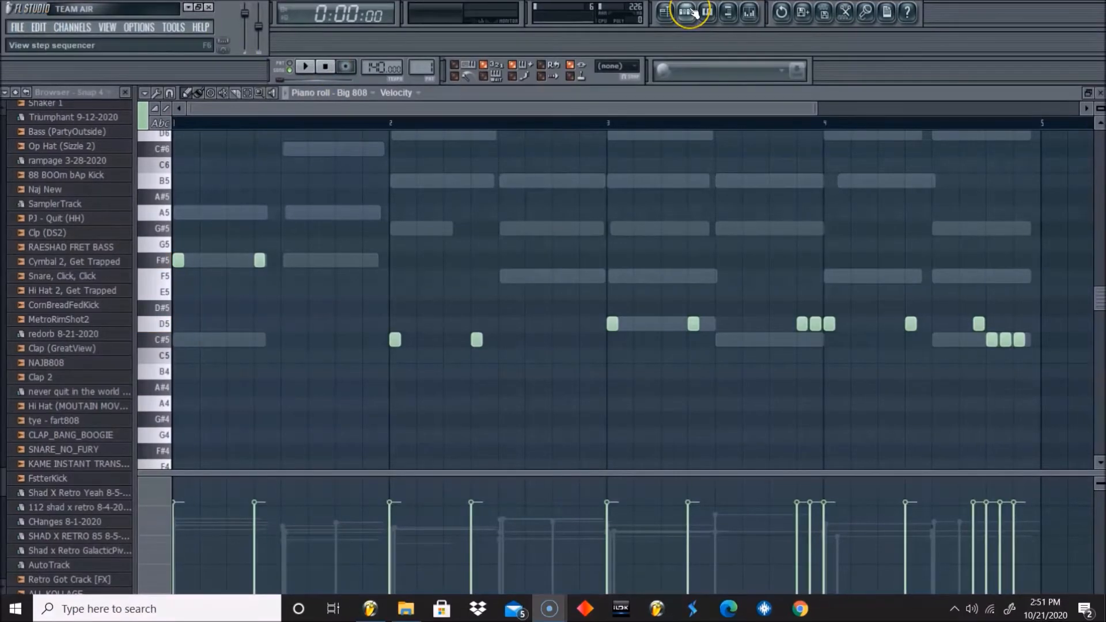
pyautogui.click(307, 67)
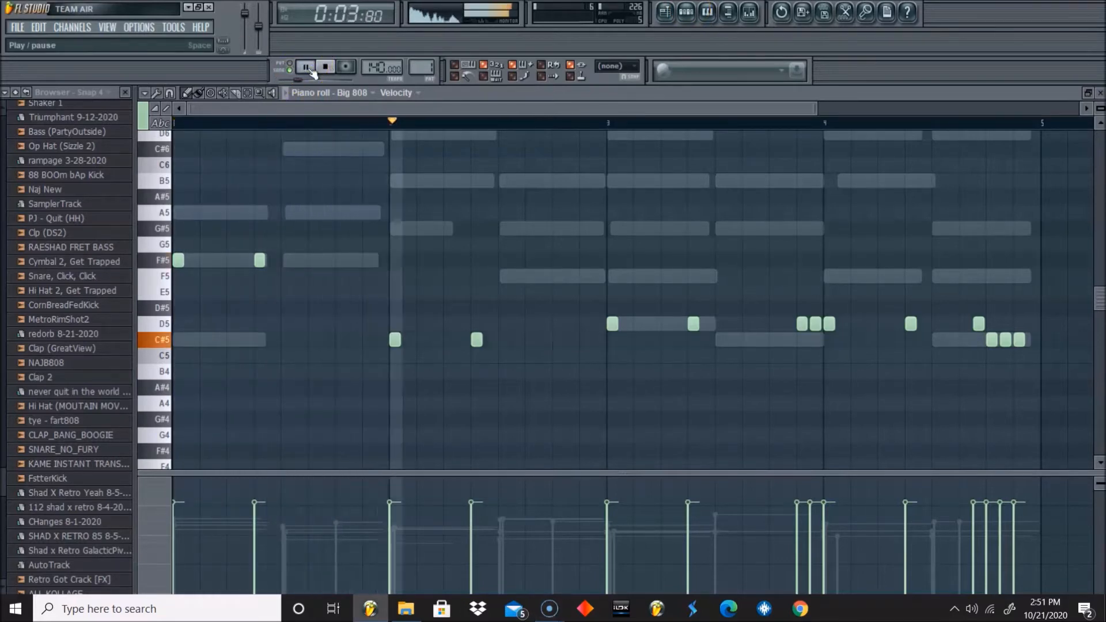
pyautogui.click(310, 68)
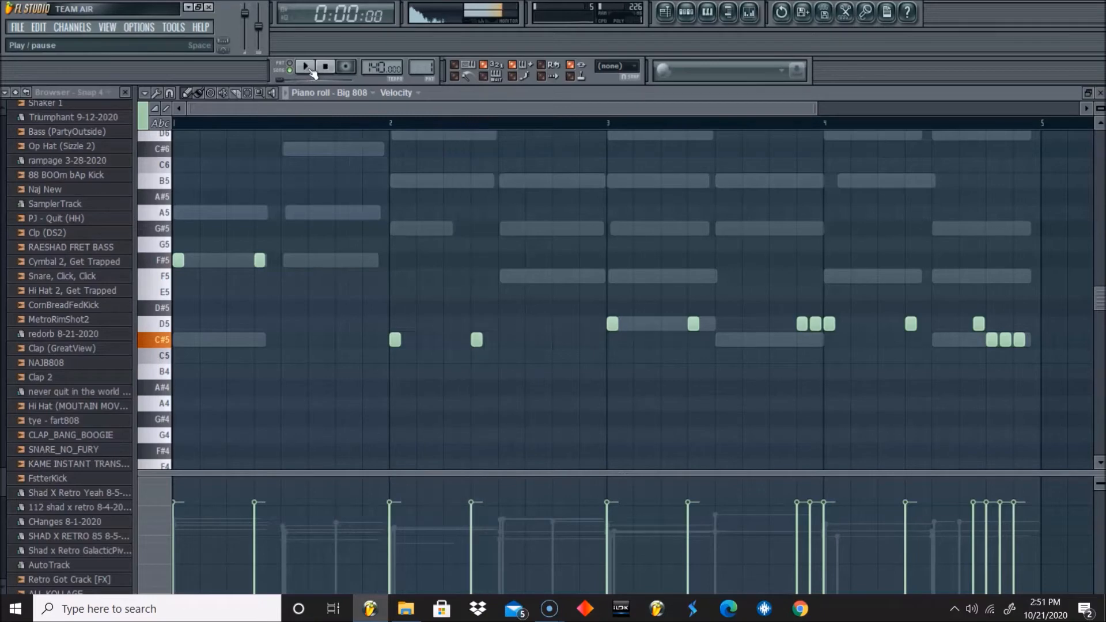
# Show the step sequencer and open the HH1 hi-hat channel in the piano roll
pyautogui.click(688, 12)
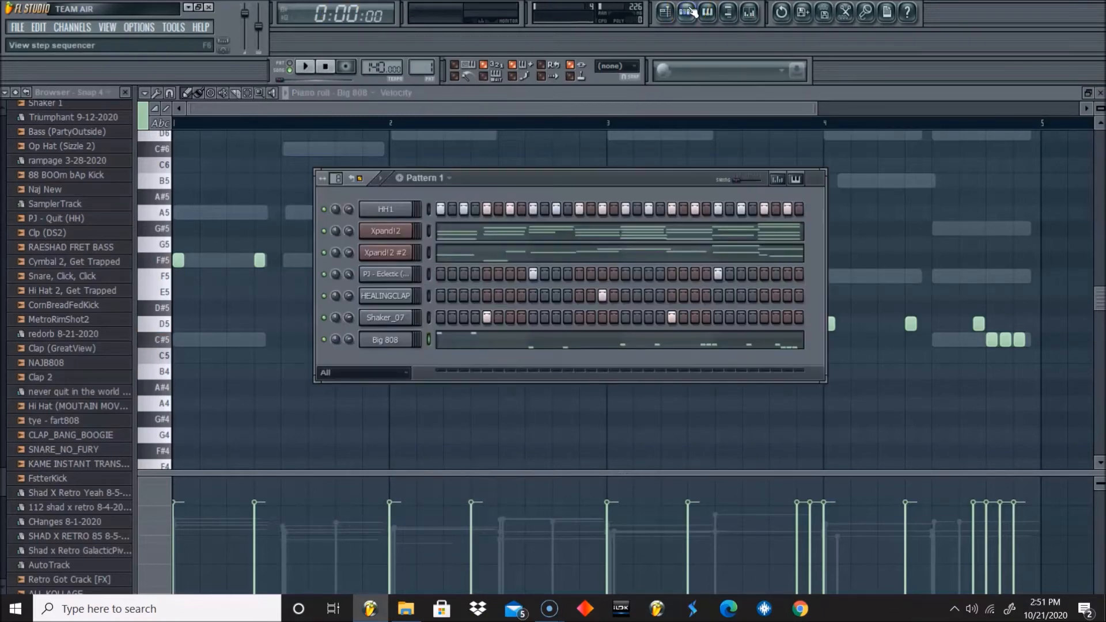
pyautogui.press('space')
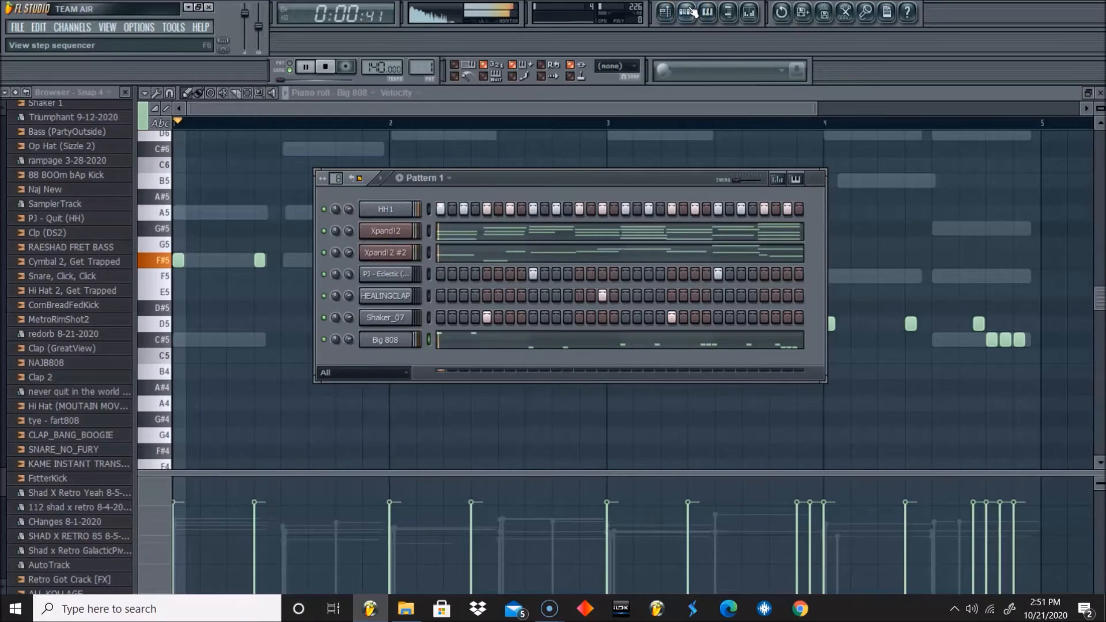
pyautogui.rightClick(391, 207)
pyautogui.click(444, 216)
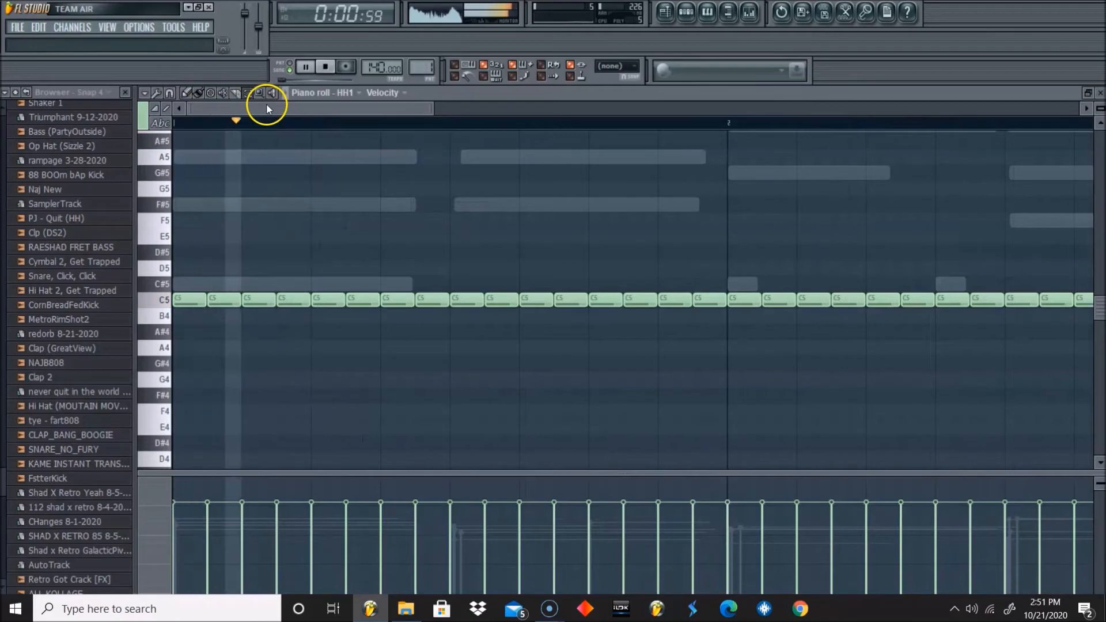
pyautogui.press('space')
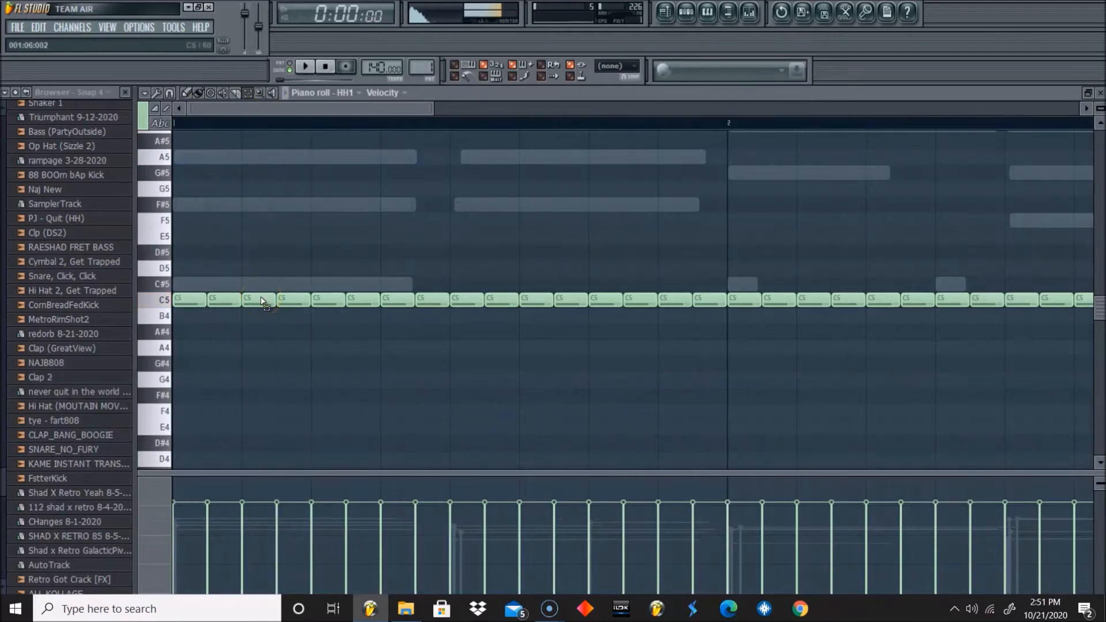
# Chop the hi-hat note at step 11 of bar 1 into four short hits by adjusting the chopper's time multiplier
pyautogui.click(261, 300)
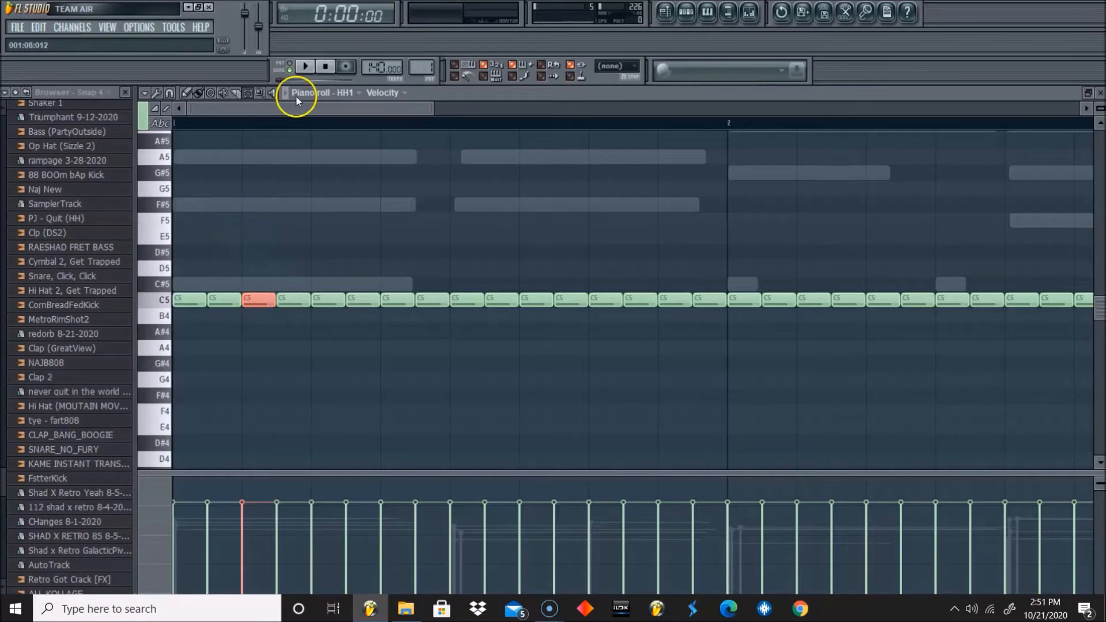
pyautogui.scroll(-4, 261, 146)
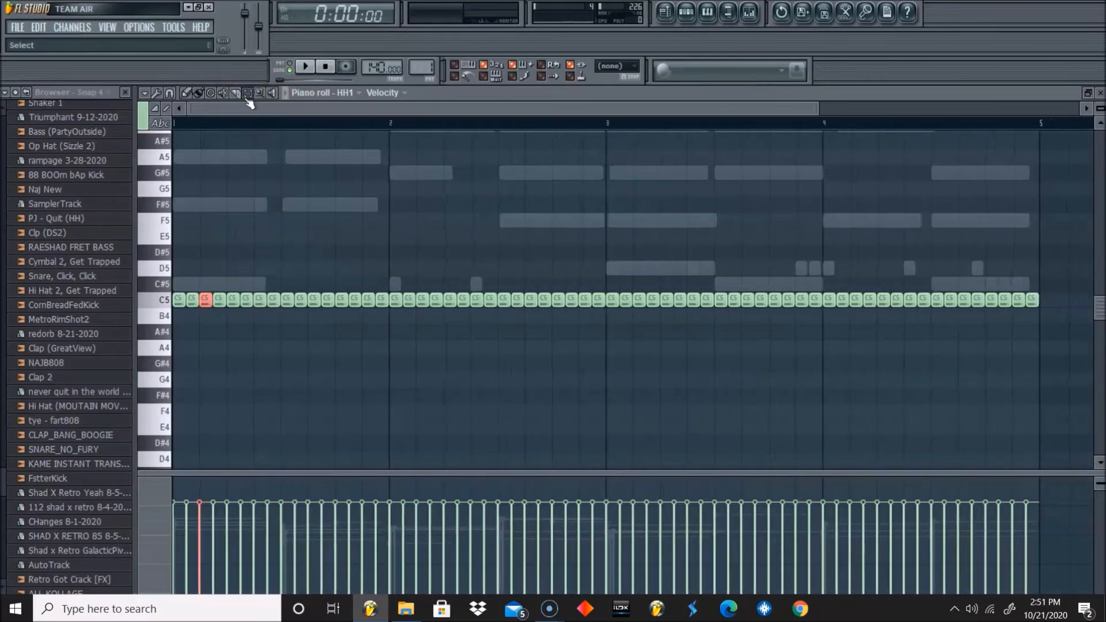
pyautogui.click(211, 338)
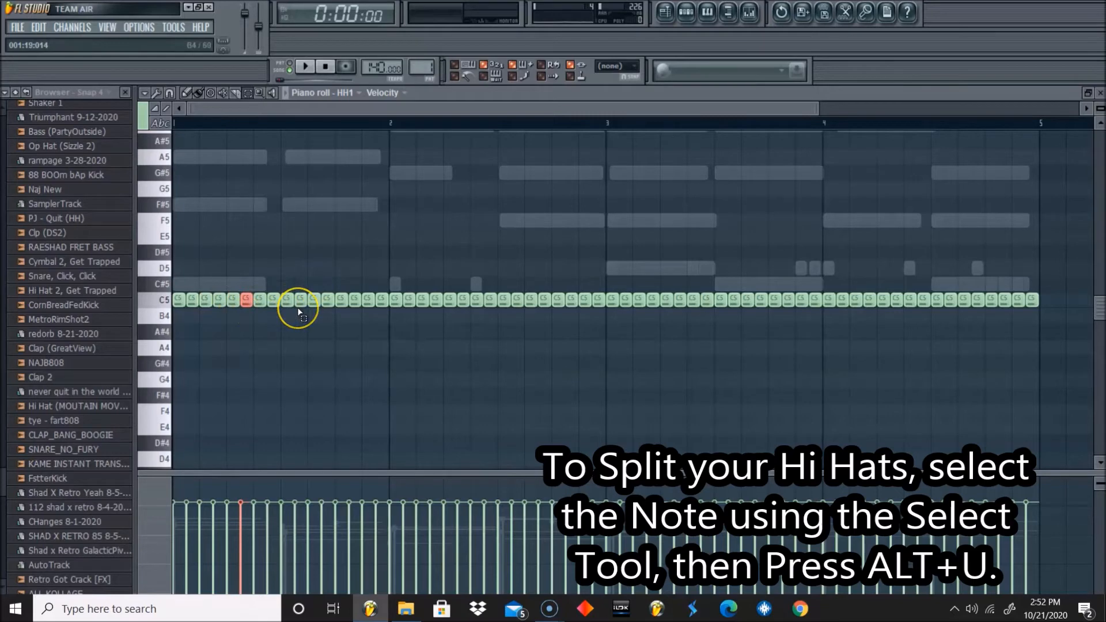
pyautogui.hotkey('alt', 'u')
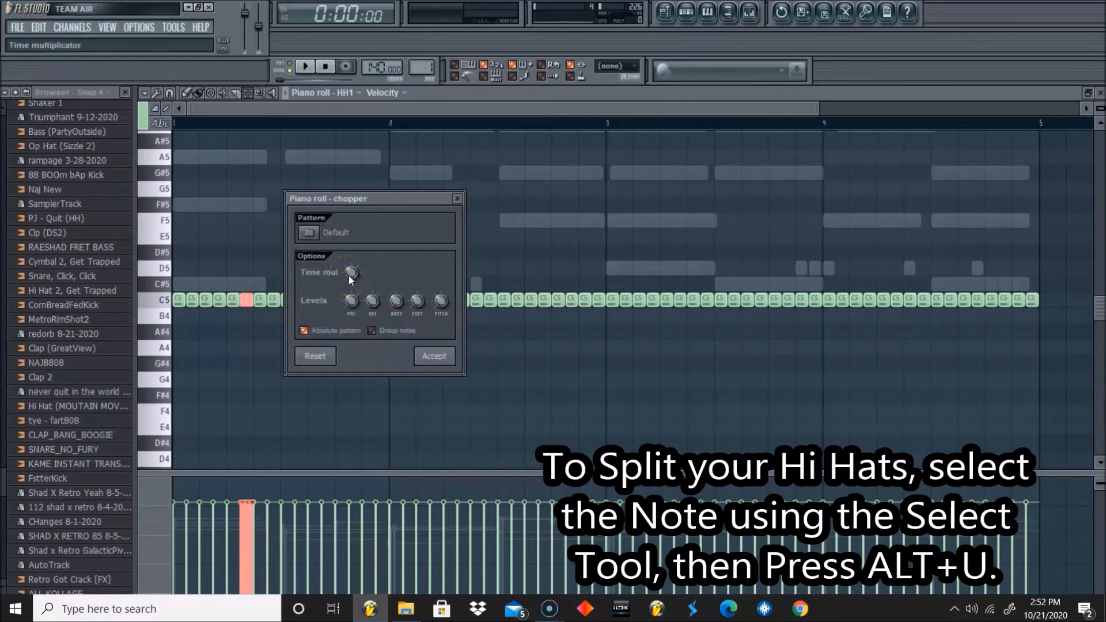
pyautogui.moveTo(348, 275); pyautogui.dragTo(343, 245)
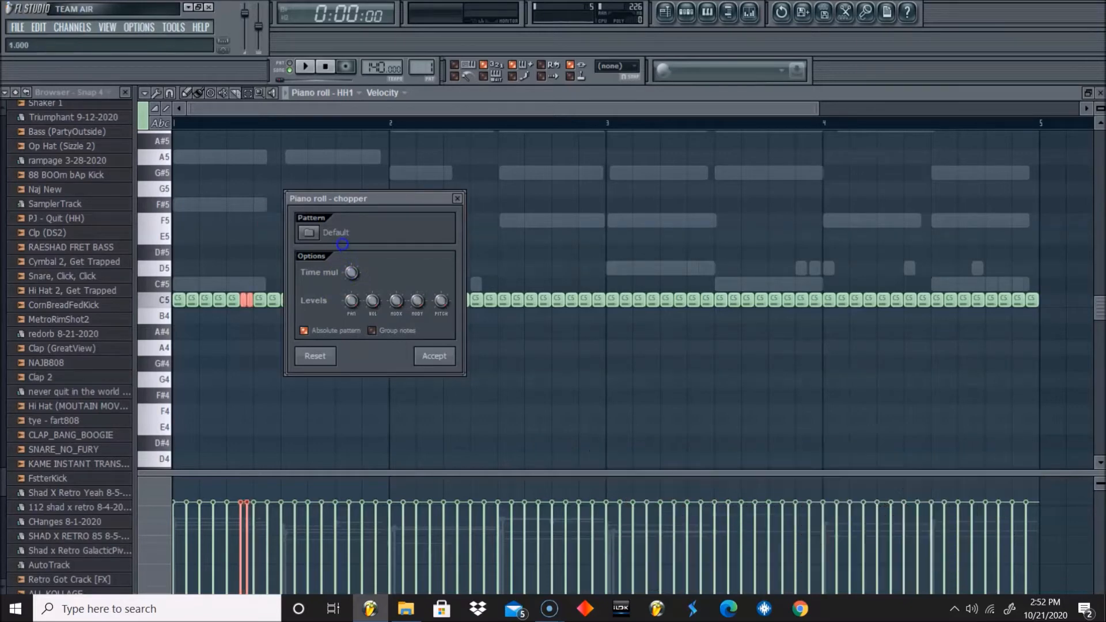
pyautogui.click(428, 353)
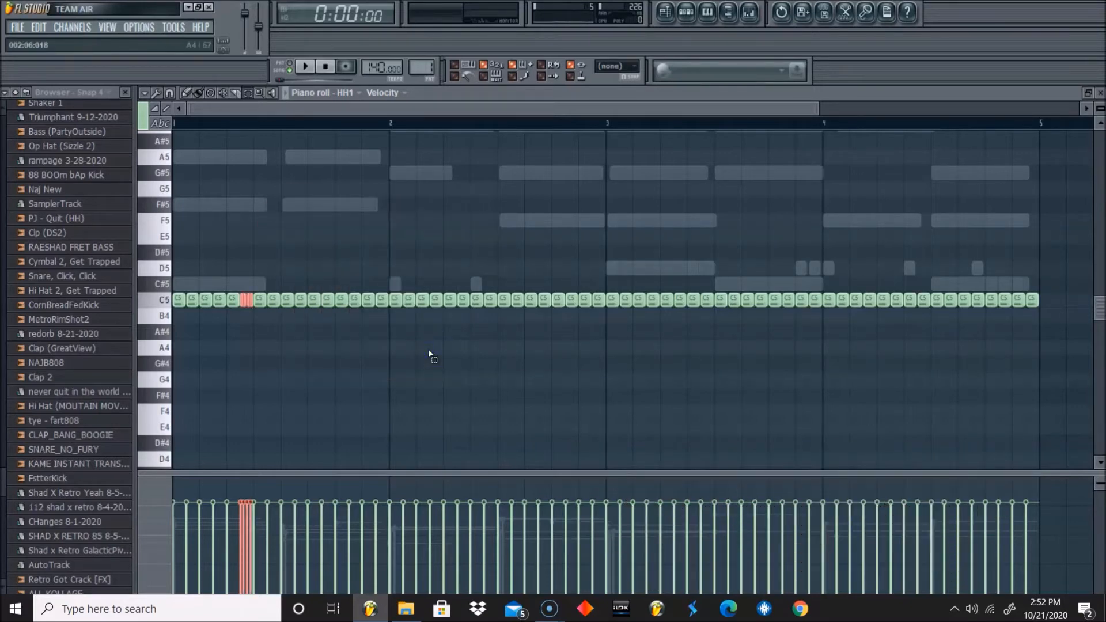
# Transpose the chopped hi-hat roll in bar 1 down two semitones to A#4 during playback
pyautogui.press('space')
pyautogui.press('Down')
pyautogui.press('Down')
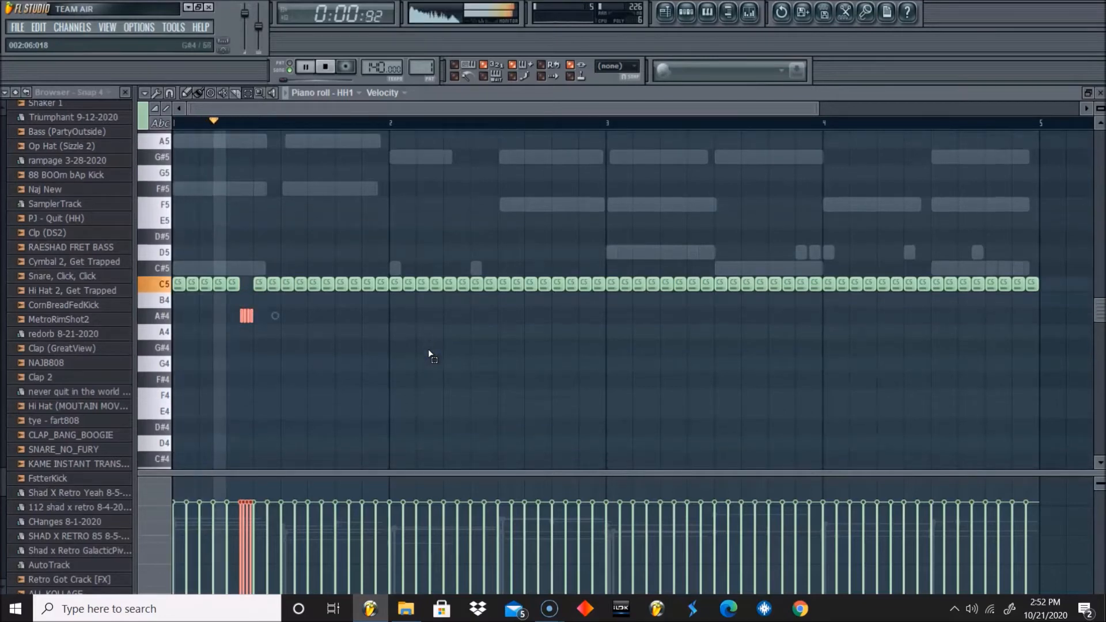
# Select the last two hi-hat notes of bar 1 and chop them into a fast roll
pyautogui.click(373, 284)
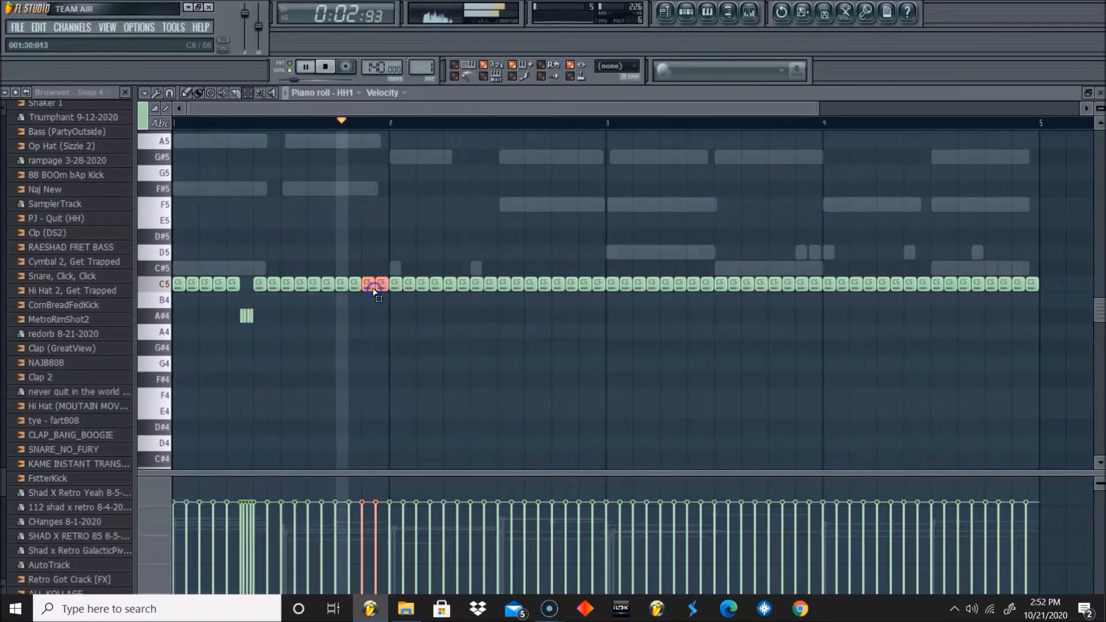
pyautogui.hotkey('alt', 'u')
pyautogui.click(433, 354)
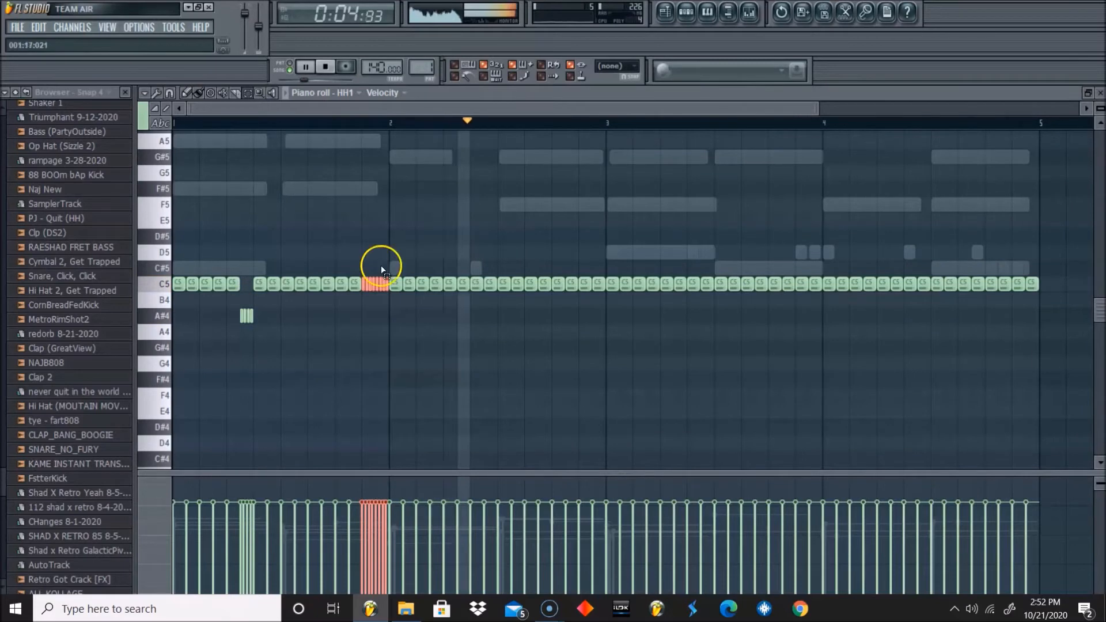
pyautogui.press('space')
pyautogui.click(261, 95)
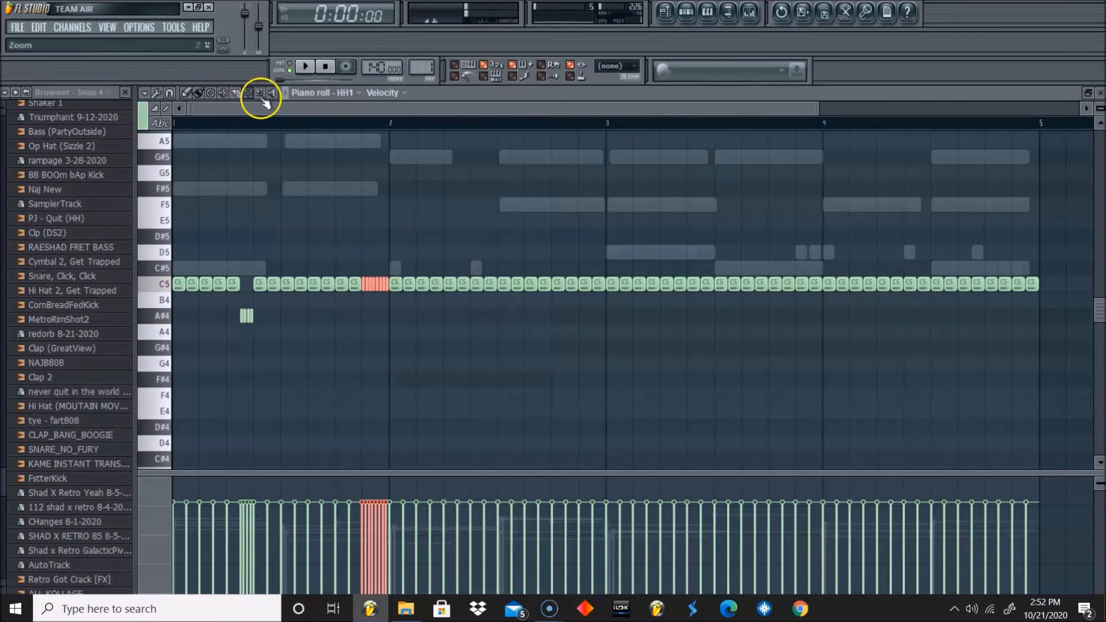
# Set the piano roll snap to 1/3 step for the HH1 hi-hat pattern
pyautogui.click(690, 341)
pyautogui.click(160, 92)
pyautogui.click(162, 92)
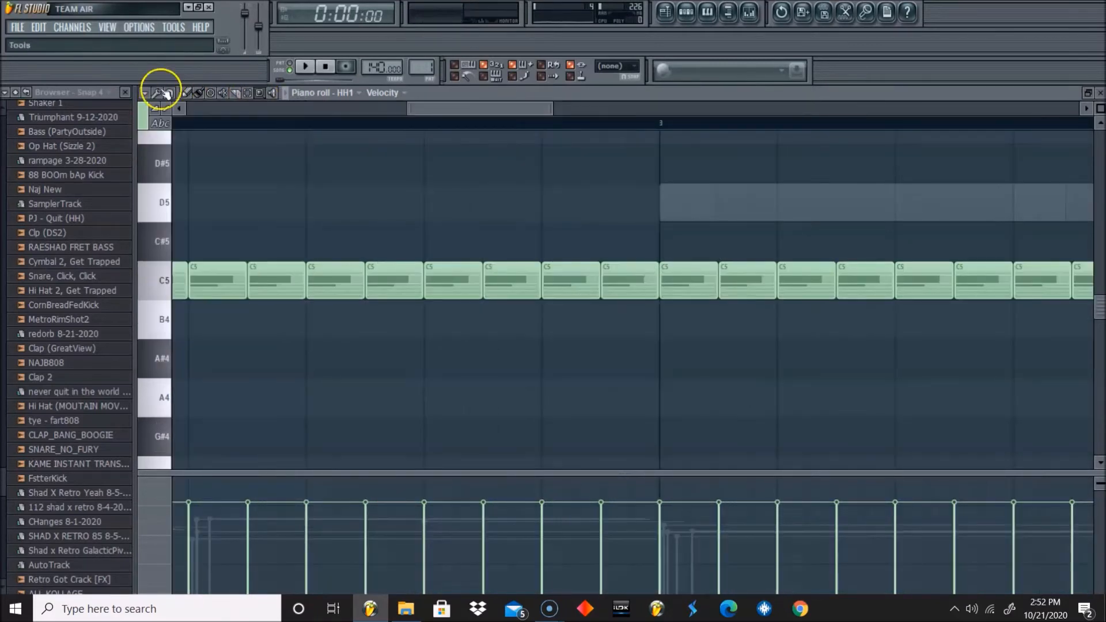
pyautogui.click(170, 93)
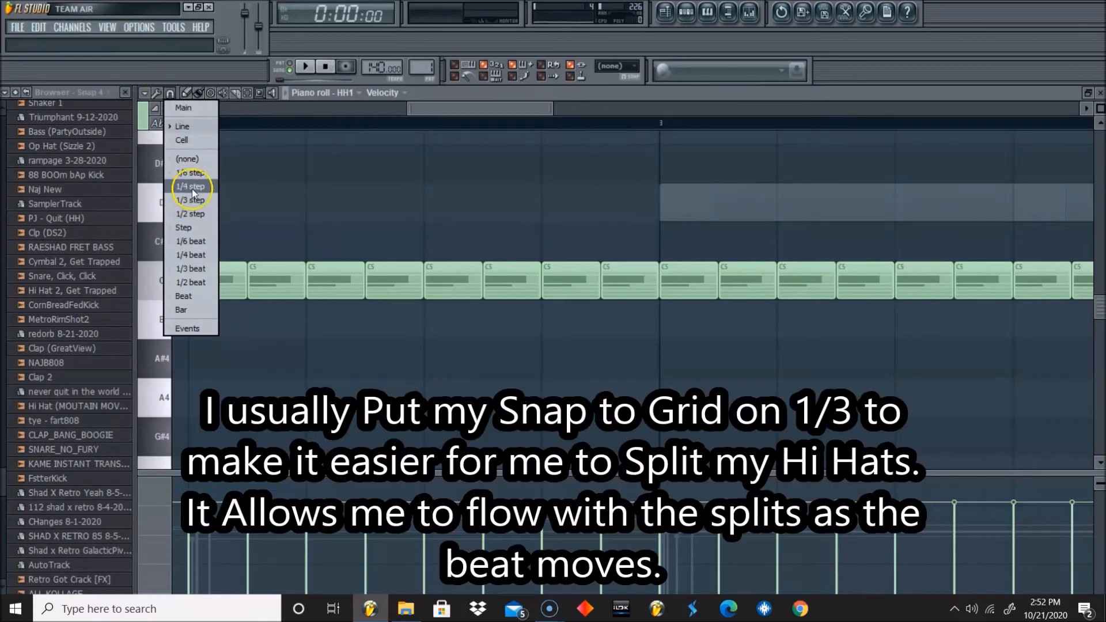
pyautogui.click(190, 200)
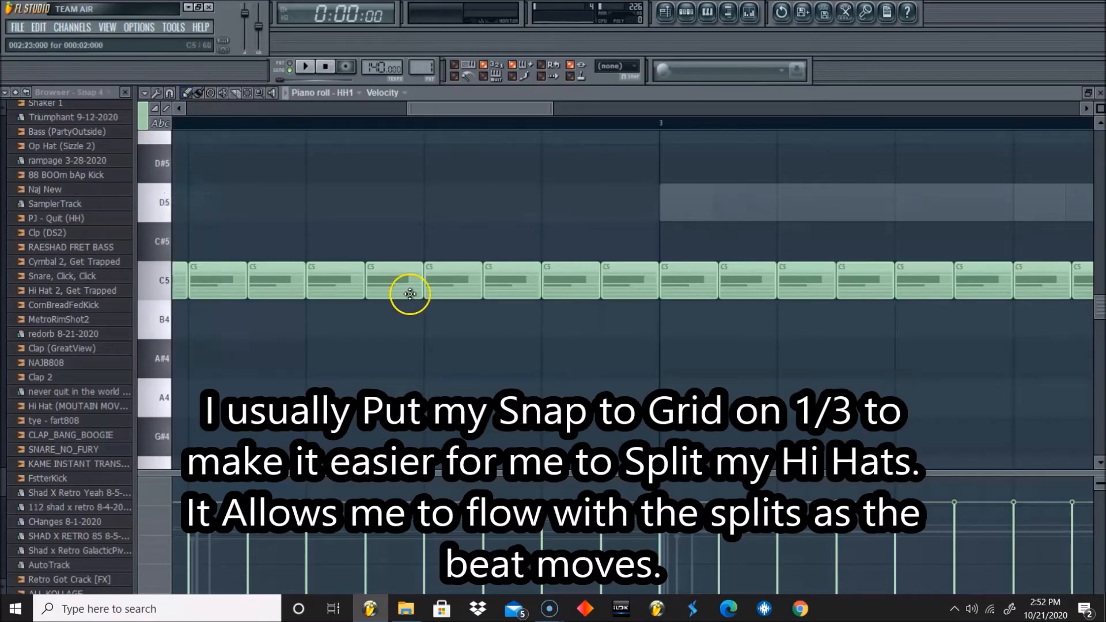
# Replace the C5 hi-hat note at step 23 of bar 2 with two short C5 hits and one on B4
pyautogui.rightClick(416, 276)
pyautogui.click(386, 283)
pyautogui.click(407, 315)
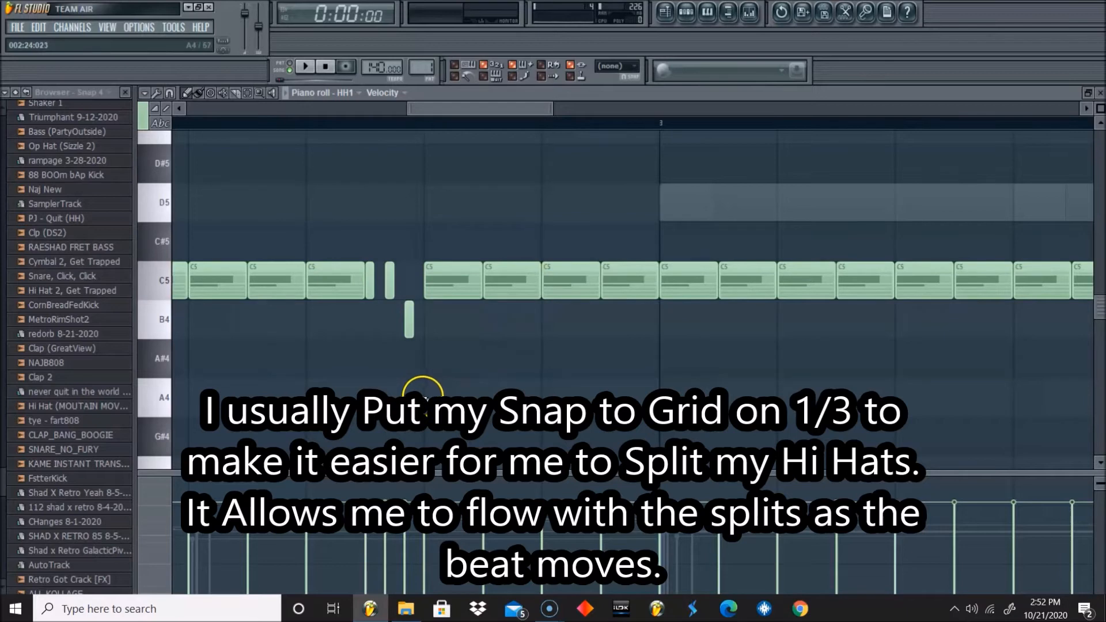
# Add five short A4 hits from step 25 of bar 2 and replace the bar's last C5 note with short hits during playback
pyautogui.click(449, 396)
pyautogui.press('space')
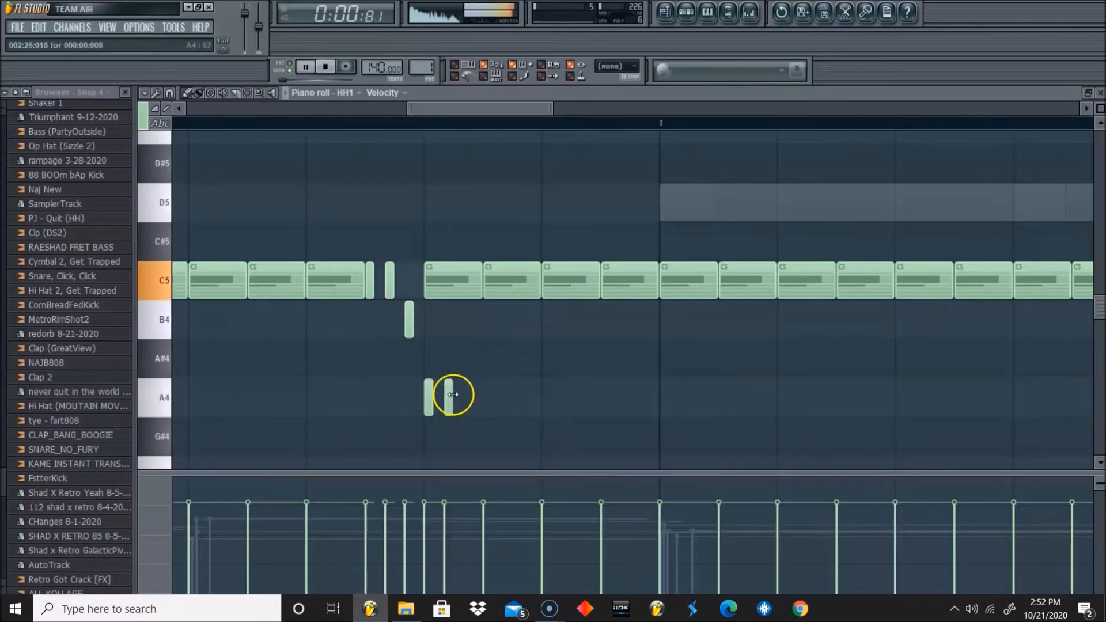
pyautogui.click(468, 397)
pyautogui.click(488, 396)
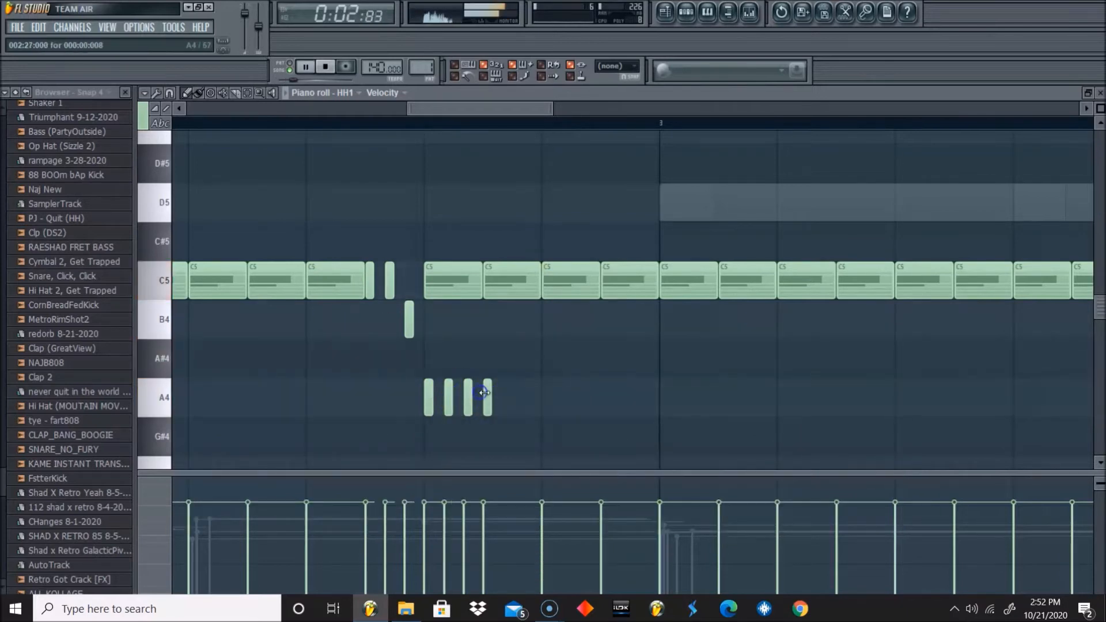
pyautogui.click(516, 397)
pyautogui.moveTo(653, 279); pyautogui.dragTo(615, 328)
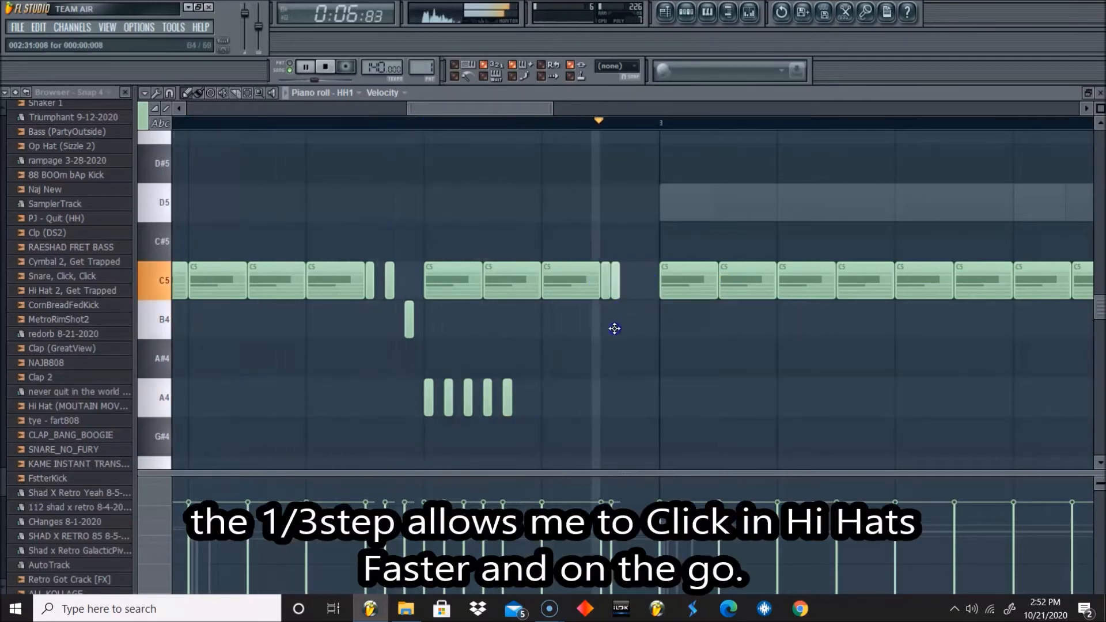
# Chop the second-to-last hi-hat note of bar 4 into a roll of short hits
pyautogui.moveTo(554, 108); pyautogui.dragTo(808, 167)
pyautogui.click(249, 93)
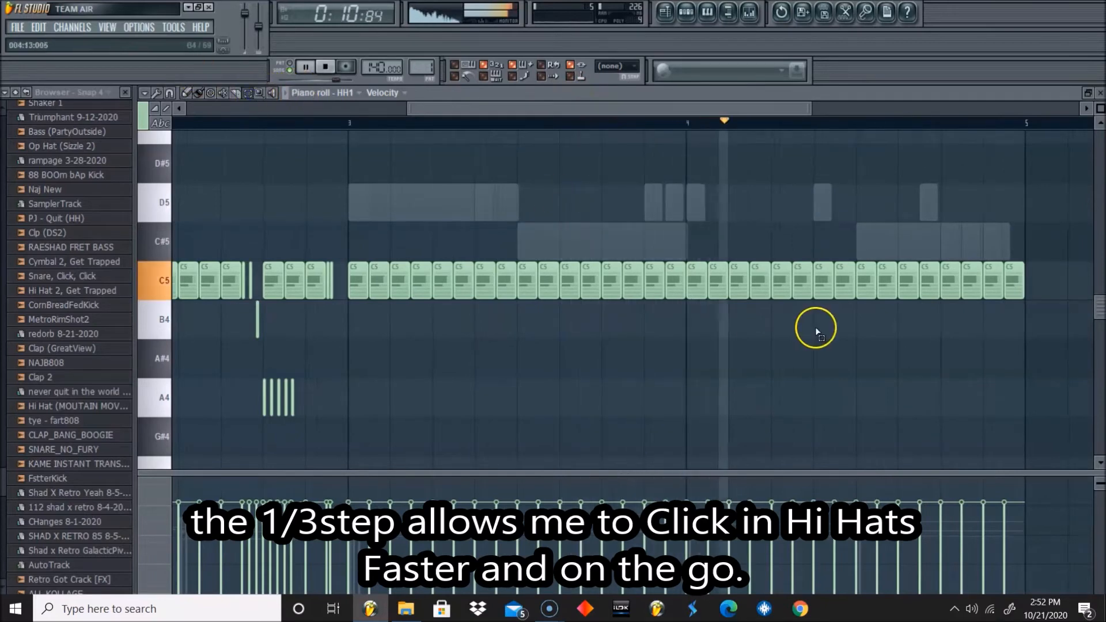
pyautogui.click(996, 284)
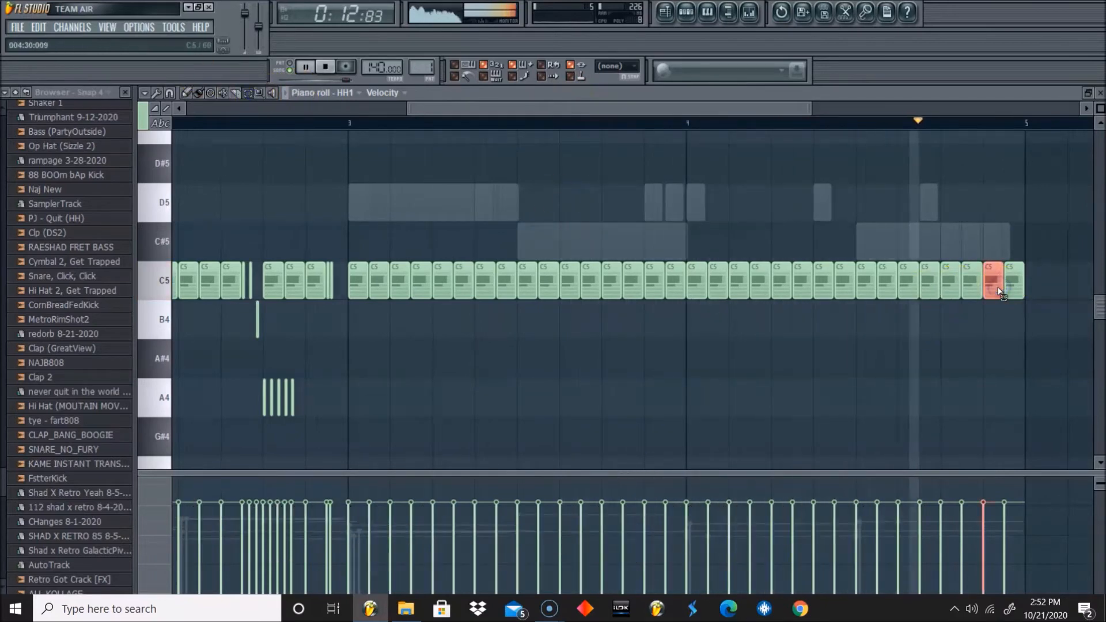
pyautogui.hotkey('alt', 'u')
pyautogui.click(433, 352)
# Open the playlist, bring up the step sequencer over it and stop playback
pyautogui.click(687, 12)
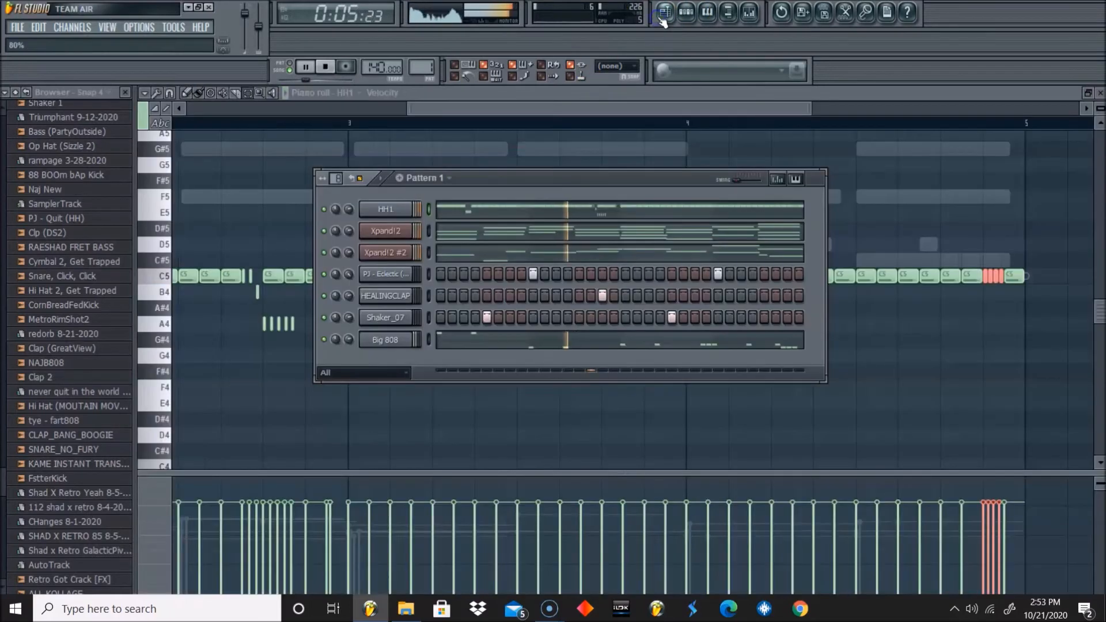
pyautogui.click(663, 22)
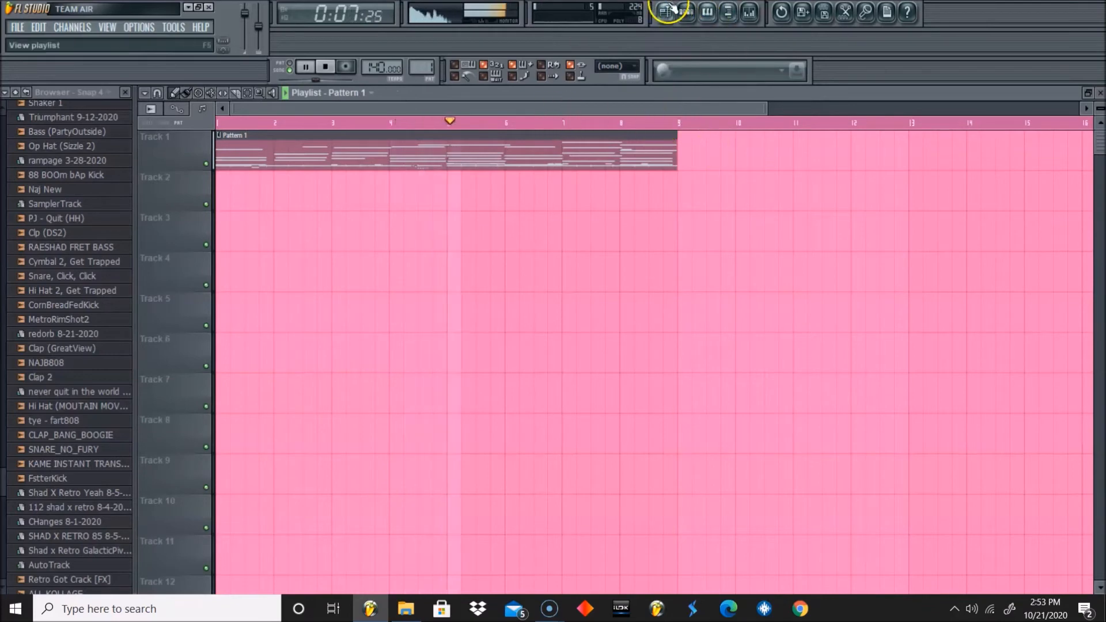
pyautogui.click(688, 12)
pyautogui.press('space')
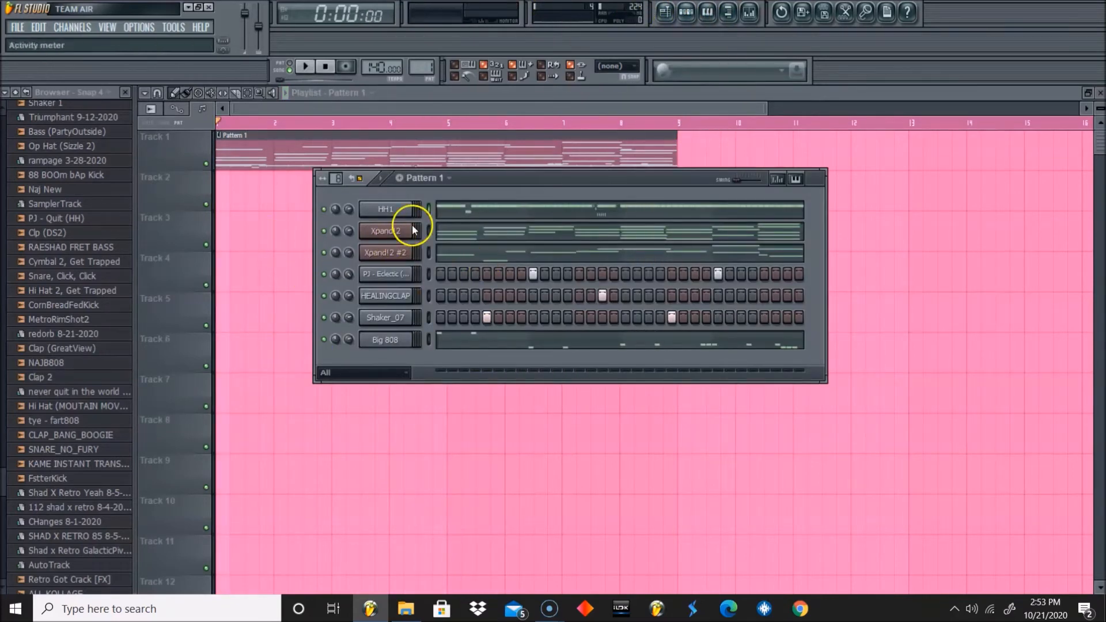
# Review Pattern 1's channels and split the pattern by channel
pyautogui.press('F6')
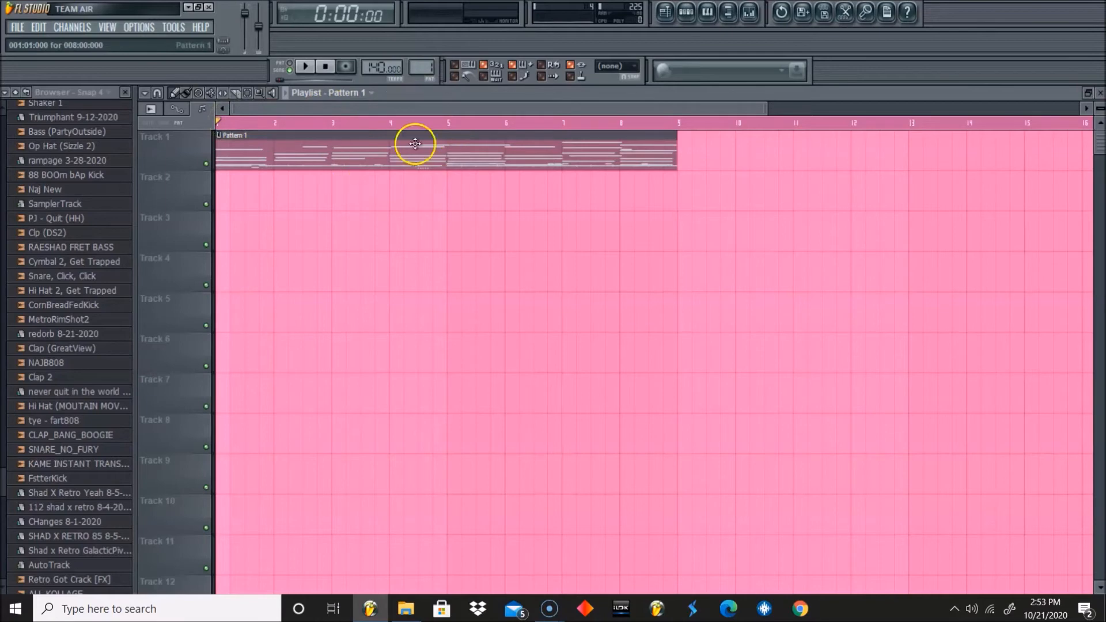
pyautogui.moveTo(395, 148); pyautogui.dragTo(343, 120)
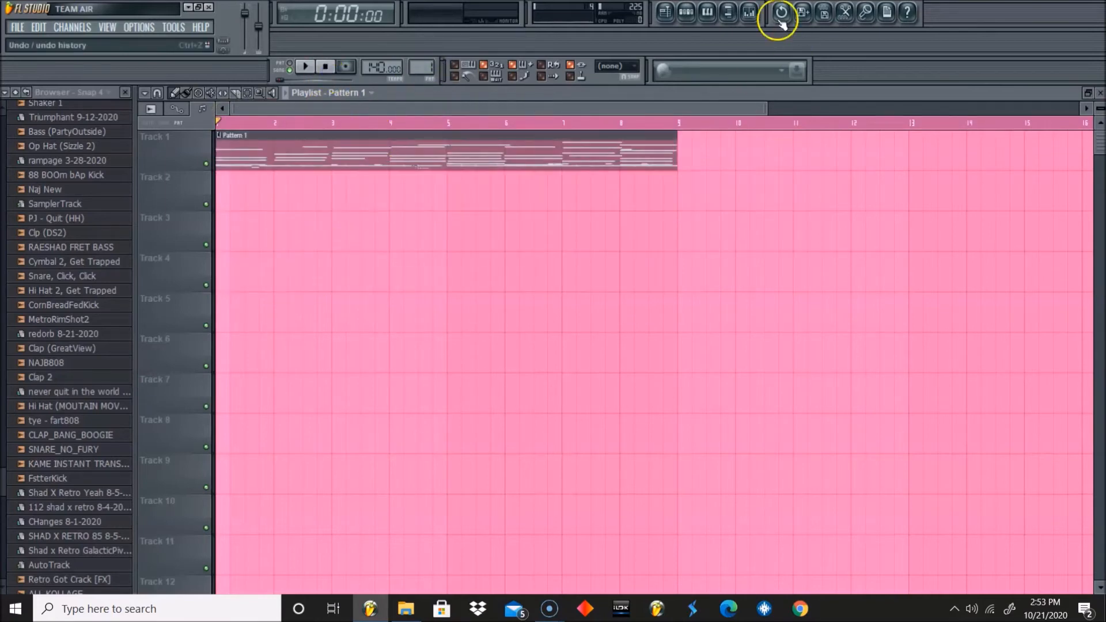
pyautogui.click(686, 12)
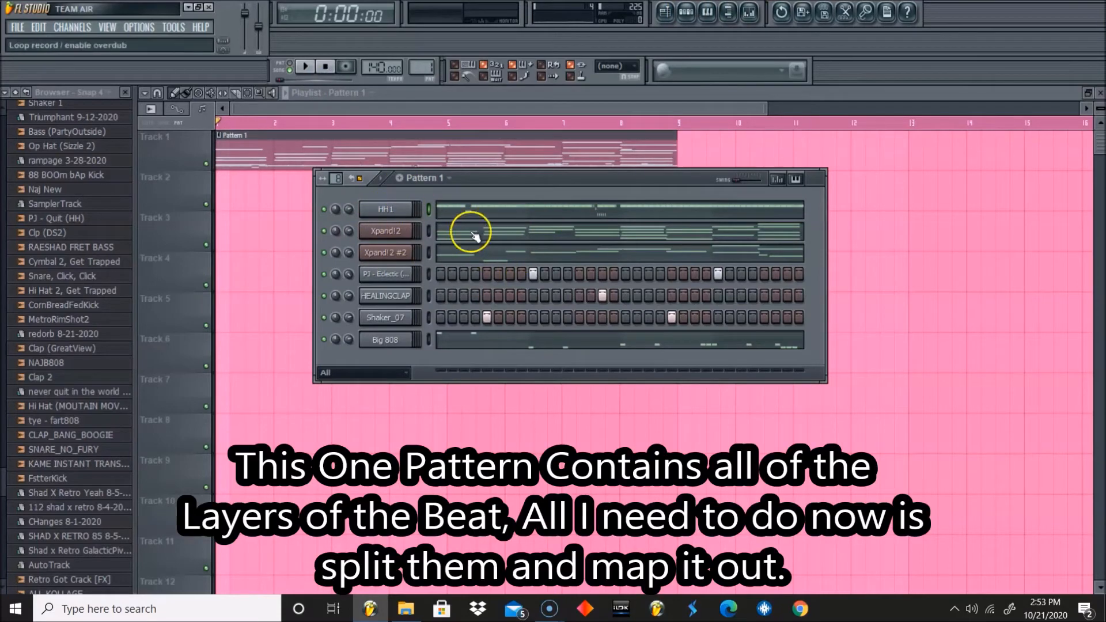
pyautogui.click(380, 87)
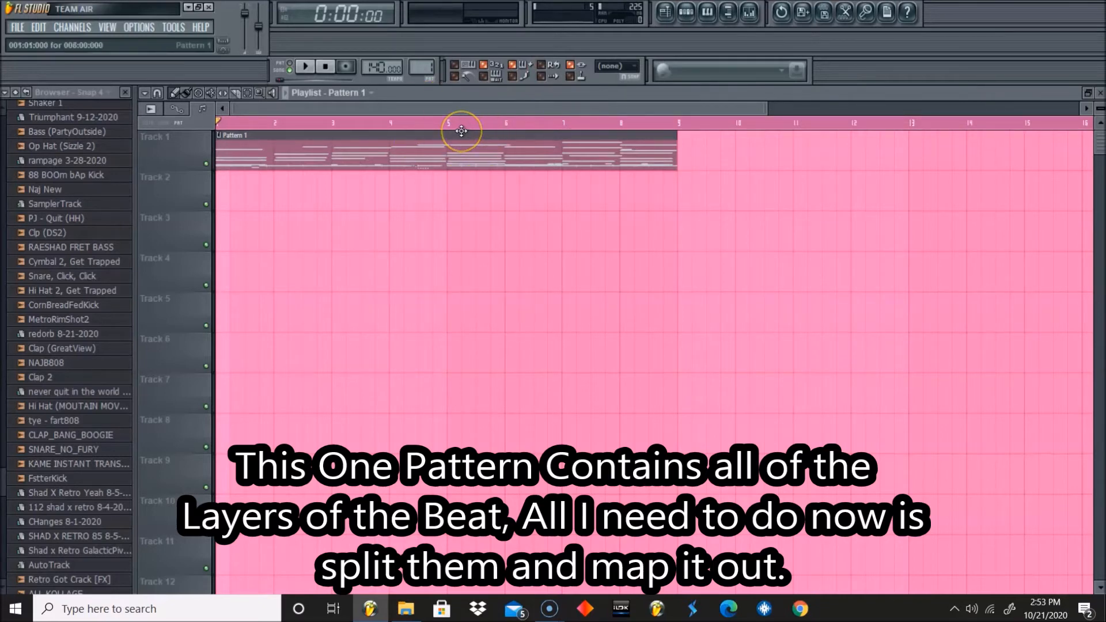
pyautogui.click(427, 85)
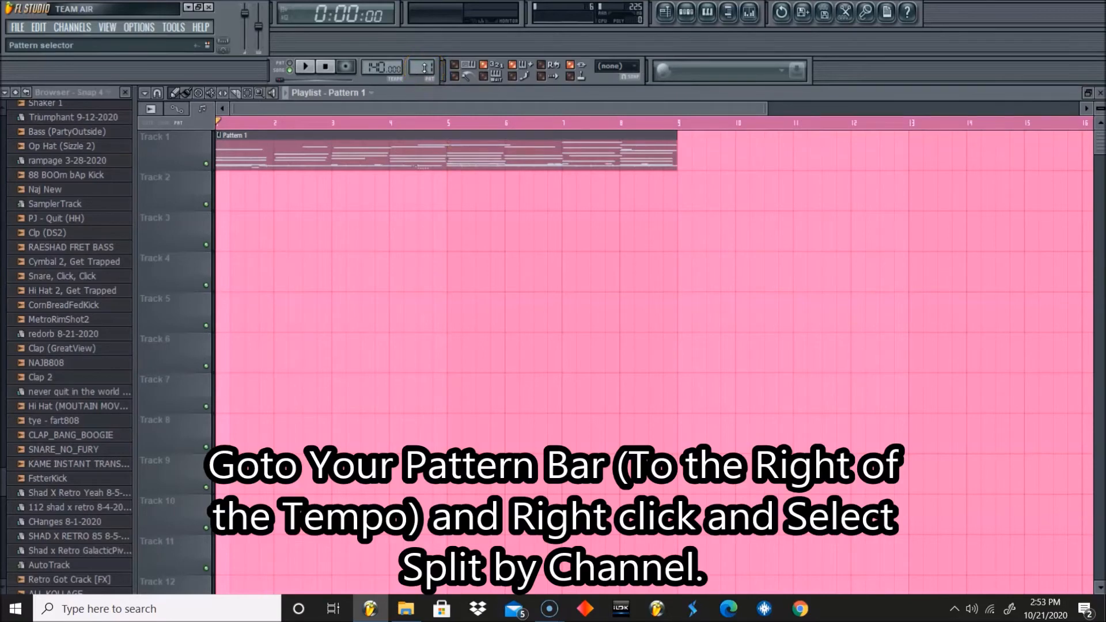
pyautogui.rightClick(424, 68)
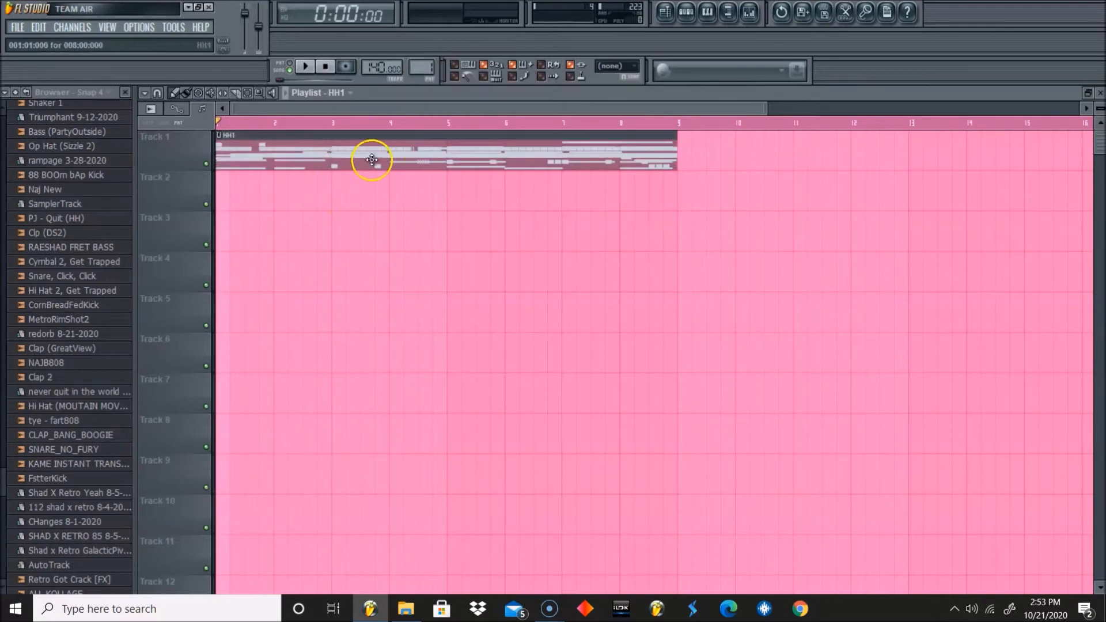
# Move the stacked clips apart, placing Xpand!2 on Track 2, Xpand!2 #2 on Track 3 and HH1 on Track 7
pyautogui.moveTo(337, 169); pyautogui.dragTo(294, 345)
pyautogui.moveTo(303, 141); pyautogui.dragTo(282, 203)
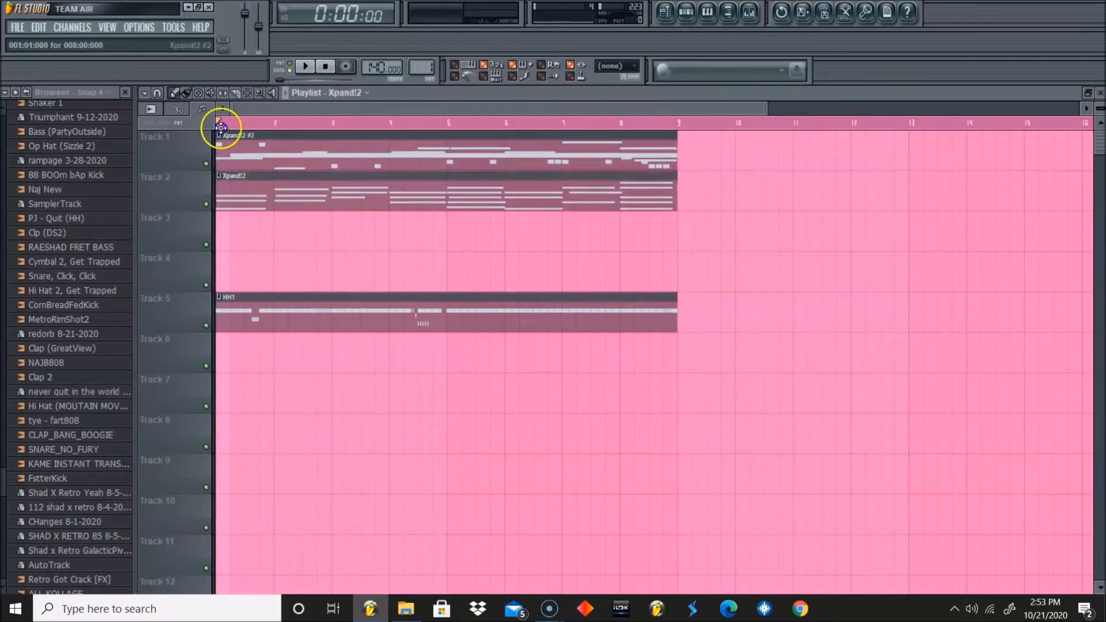
pyautogui.moveTo(220, 128); pyautogui.dragTo(259, 249)
pyautogui.moveTo(279, 319); pyautogui.dragTo(262, 405)
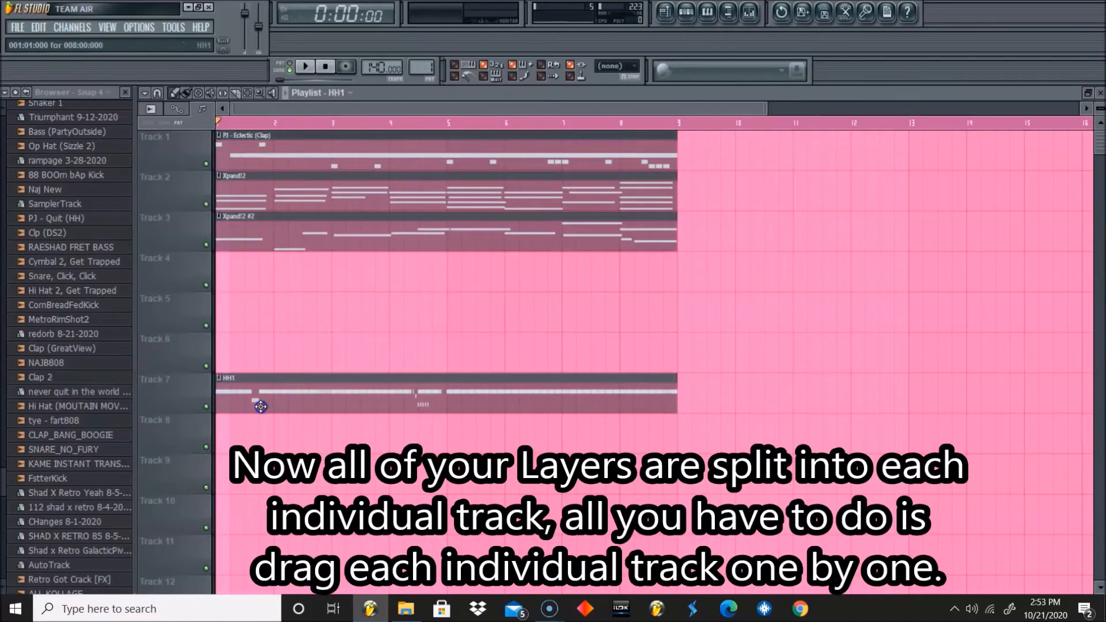
# Arrange the drum clips with Big 808 on Track 5, HEALINGCLAP on 6, Shaker_07 on 7, HH1 on 8 and PJ - Eclectic (Clap) on 9
pyautogui.moveTo(287, 157); pyautogui.dragTo(210, 467)
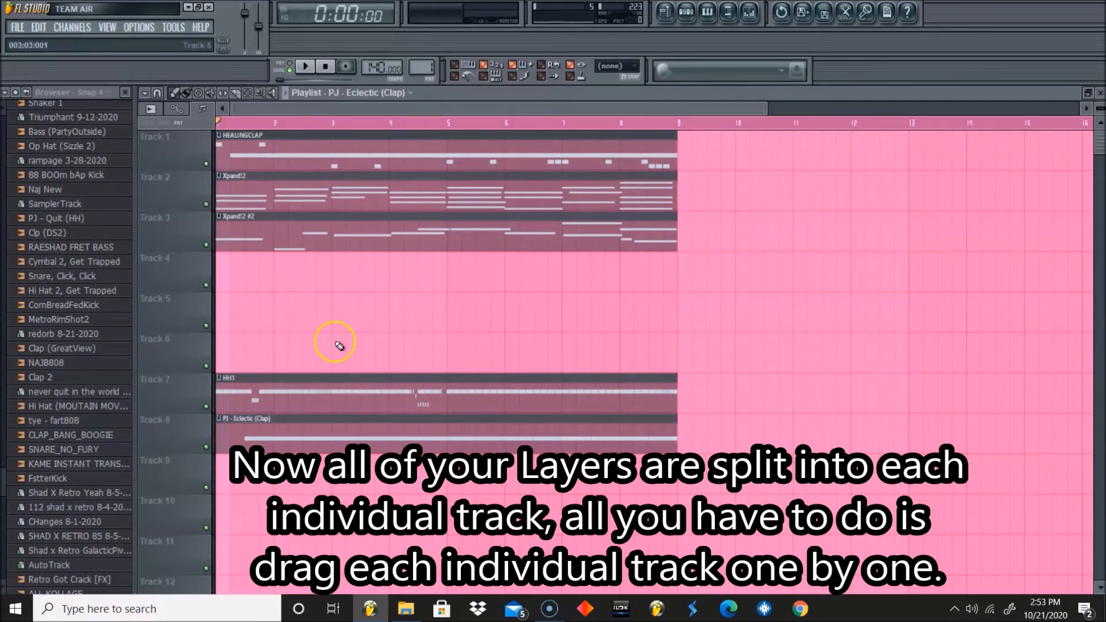
pyautogui.moveTo(292, 163); pyautogui.dragTo(250, 481)
pyautogui.moveTo(270, 429); pyautogui.dragTo(260, 479)
pyautogui.moveTo(237, 429)
pyautogui.mouseDown()
pyautogui.moveTo(227, 354)
pyautogui.moveTo(252, 429)
pyautogui.mouseUp()
pyautogui.moveTo(292, 148); pyautogui.dragTo(242, 390)
pyautogui.moveTo(271, 167); pyautogui.dragTo(239, 318)
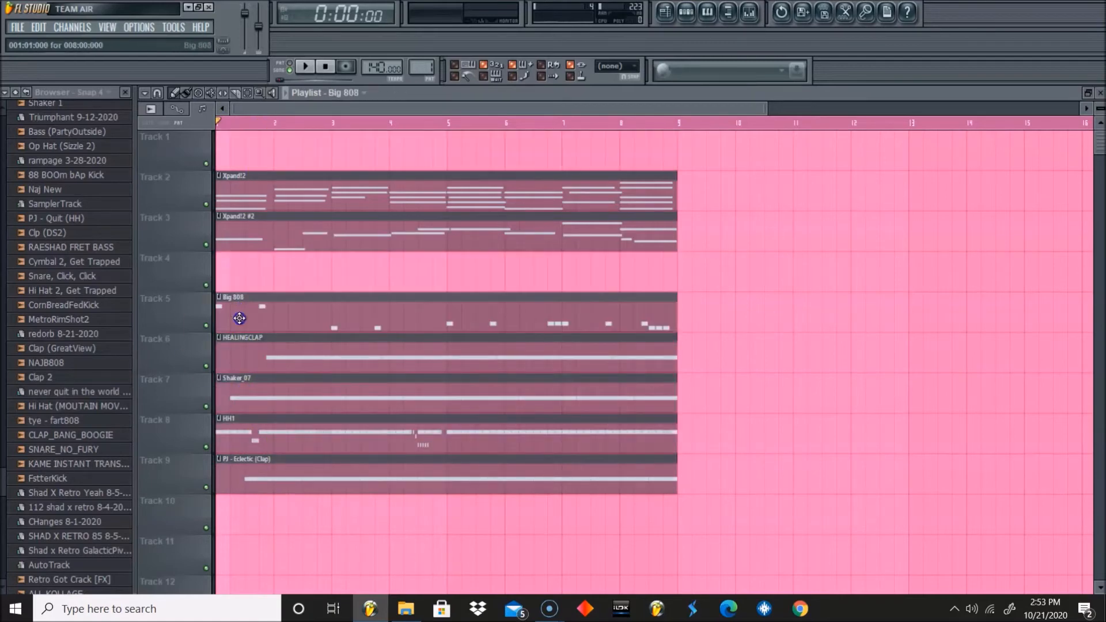
# Move the Xpand!2 clip up to Track 1 and the Xpand!2 #2 clip up to Track 2
pyautogui.click(276, 203)
pyautogui.click(233, 124)
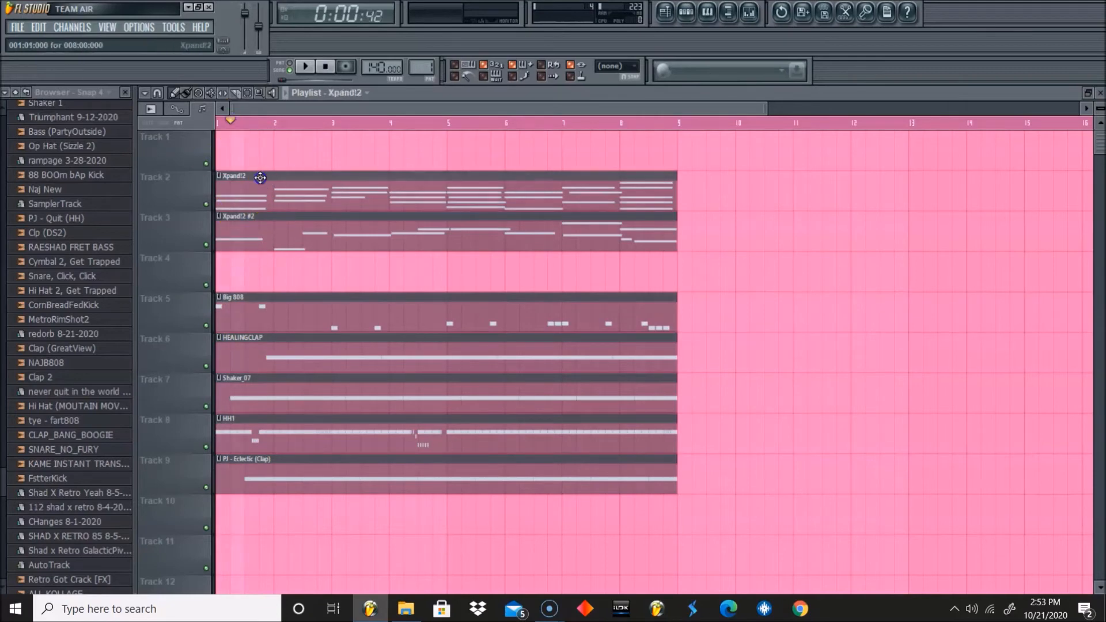
pyautogui.moveTo(263, 194); pyautogui.dragTo(253, 152)
pyautogui.moveTo(245, 213); pyautogui.dragTo(245, 173)
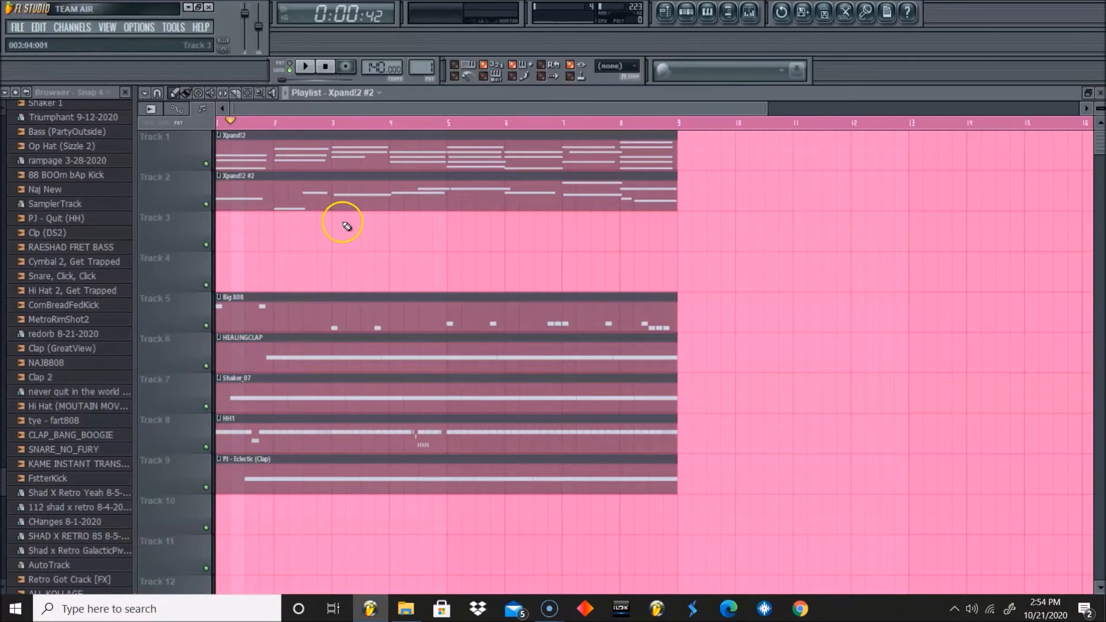
# Play the arranged clips in the playlist and stop playback
pyautogui.press('space')
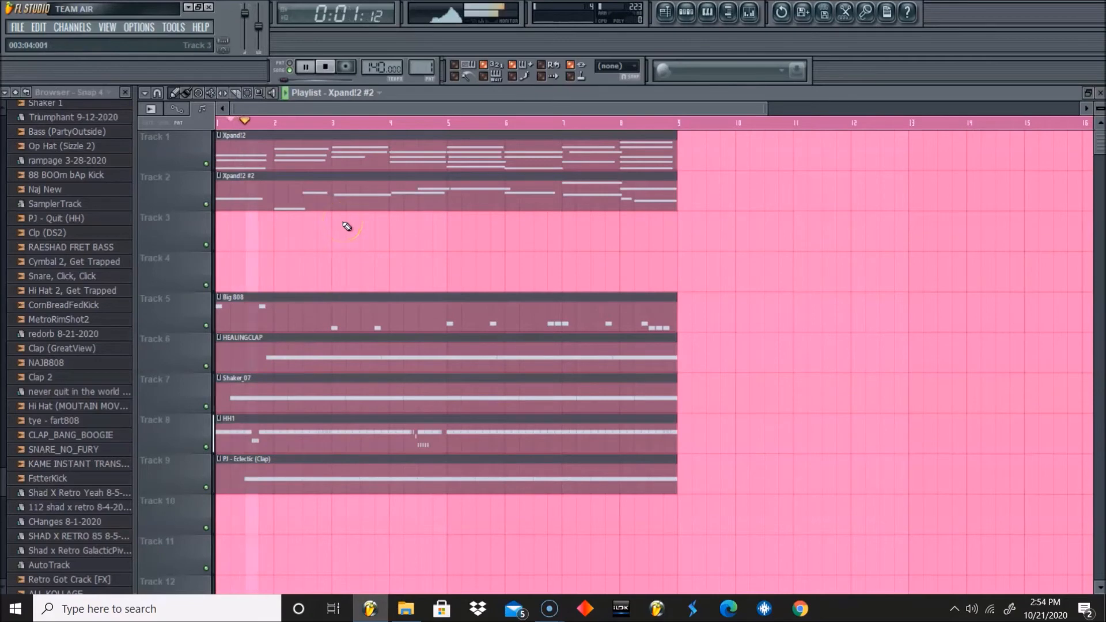
pyautogui.click(690, 12)
pyautogui.click(694, 10)
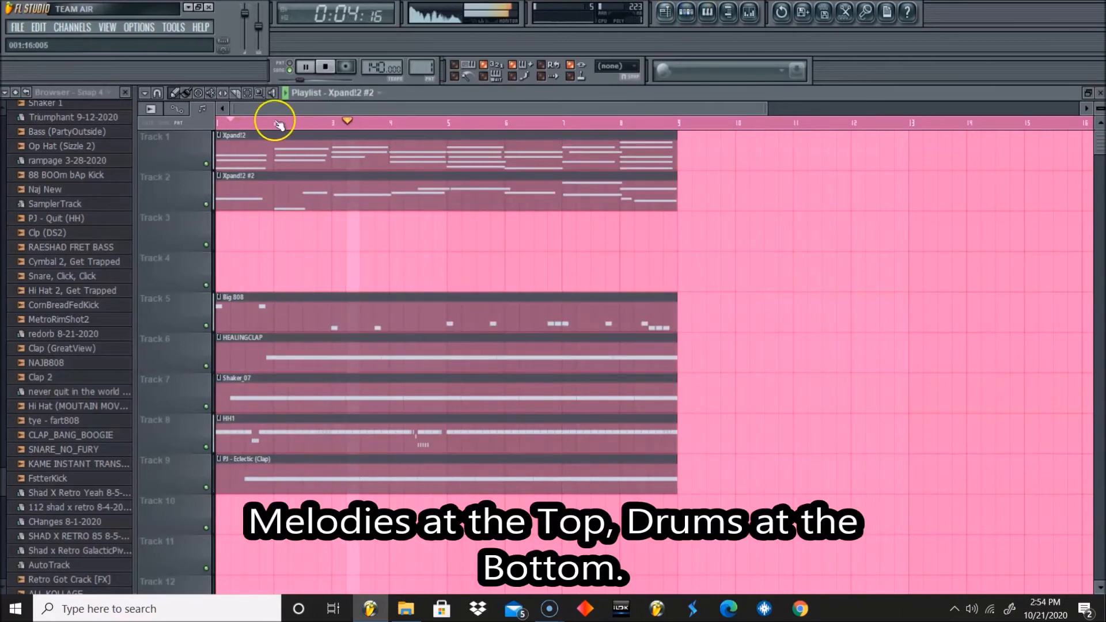
pyautogui.moveTo(684, 469); pyautogui.dragTo(202, 138)
pyautogui.press('space')
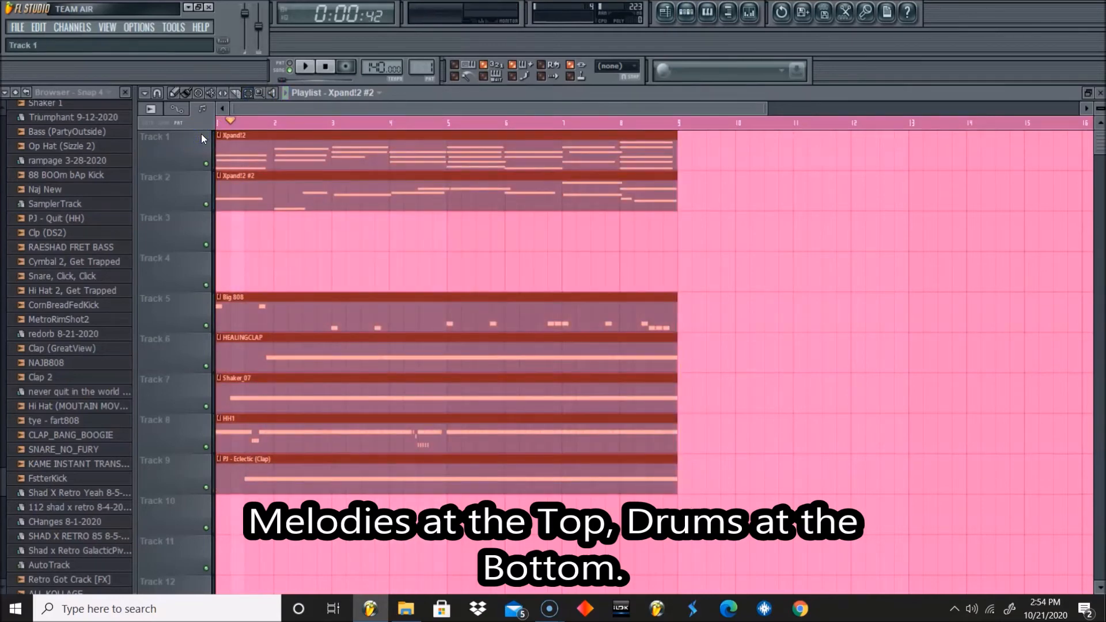
# Select all the melody and drum clips and duplicate them six times, one after another, along the timeline
pyautogui.click(789, 458)
pyautogui.moveTo(690, 522); pyautogui.dragTo(214, 107)
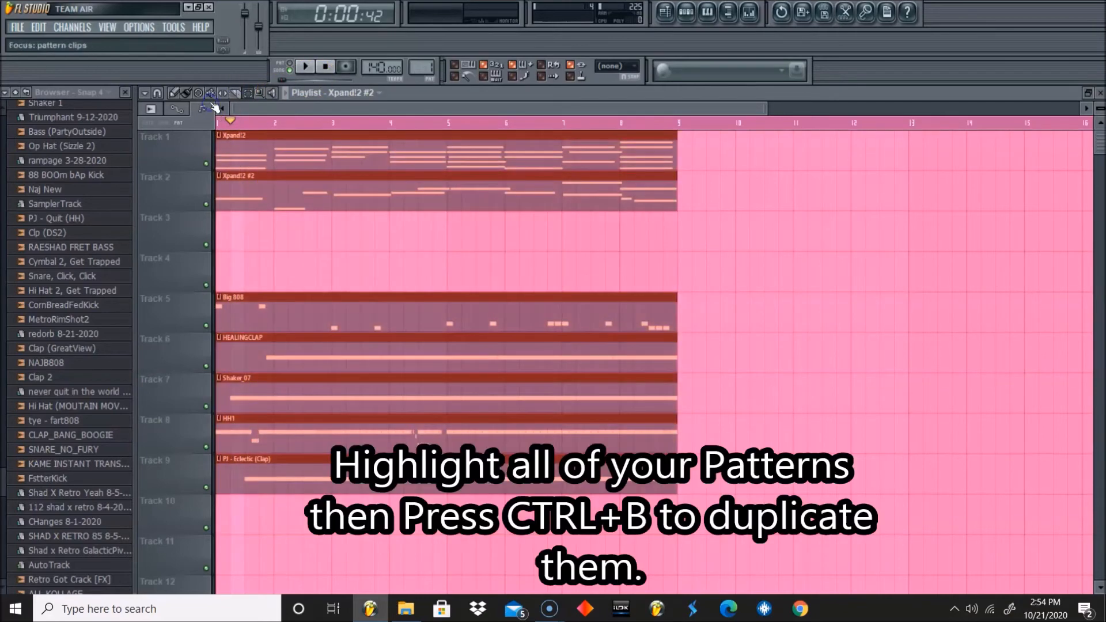
pyautogui.hotkey('ctrl', 'b')
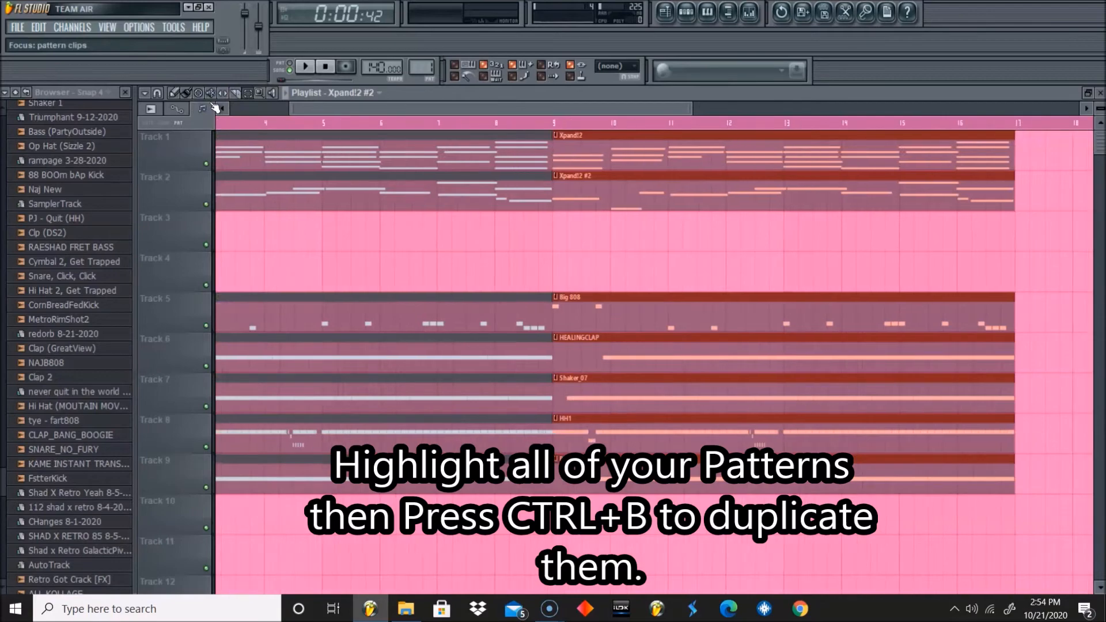
pyautogui.hotkey('ctrl', 'b')
pyautogui.hotkey('ctrl', 'b')
pyautogui.hotkey('ctrl', 'b')
pyautogui.hotkey('ctrl', 'b')
pyautogui.hotkey('ctrl', 'b')
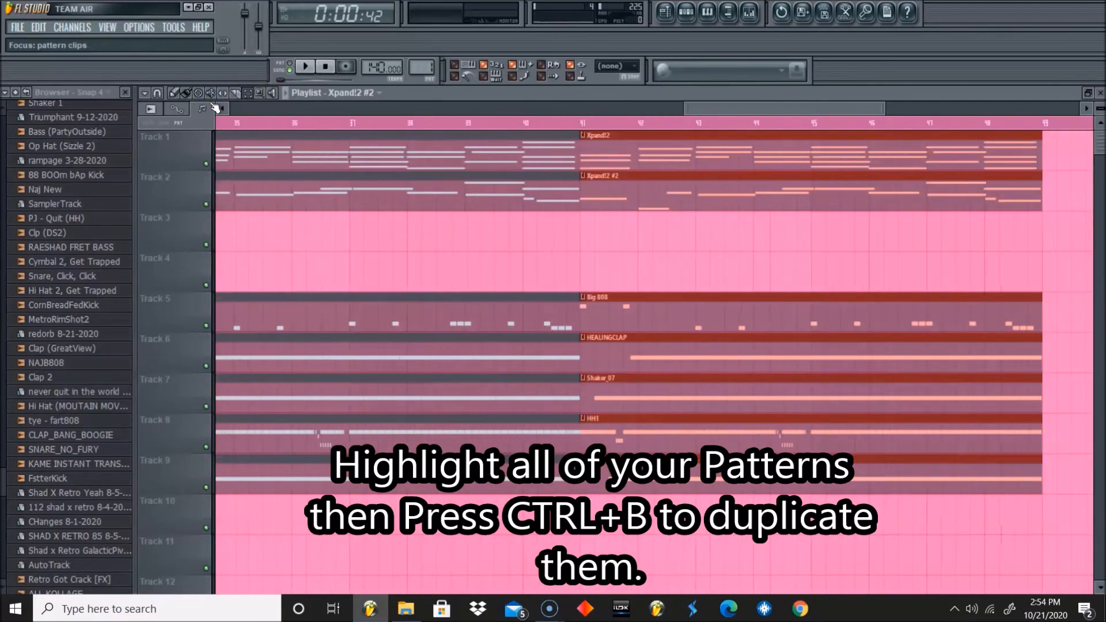
# Delete the first Big 808, HEALINGCLAP, Shaker_07, HH1 and PJ - Eclectic (Clap) clips in bars 1 to 8, leaving a melody-only intro
pyautogui.click(250, 94)
pyautogui.rightClick(269, 208)
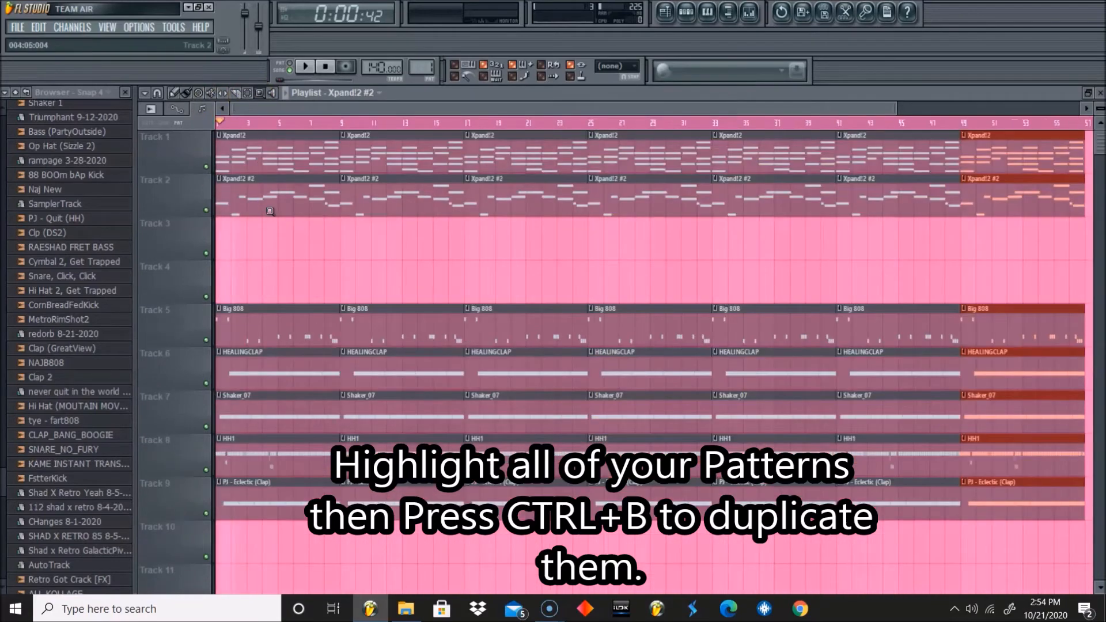
pyautogui.click(177, 94)
pyautogui.click(344, 107)
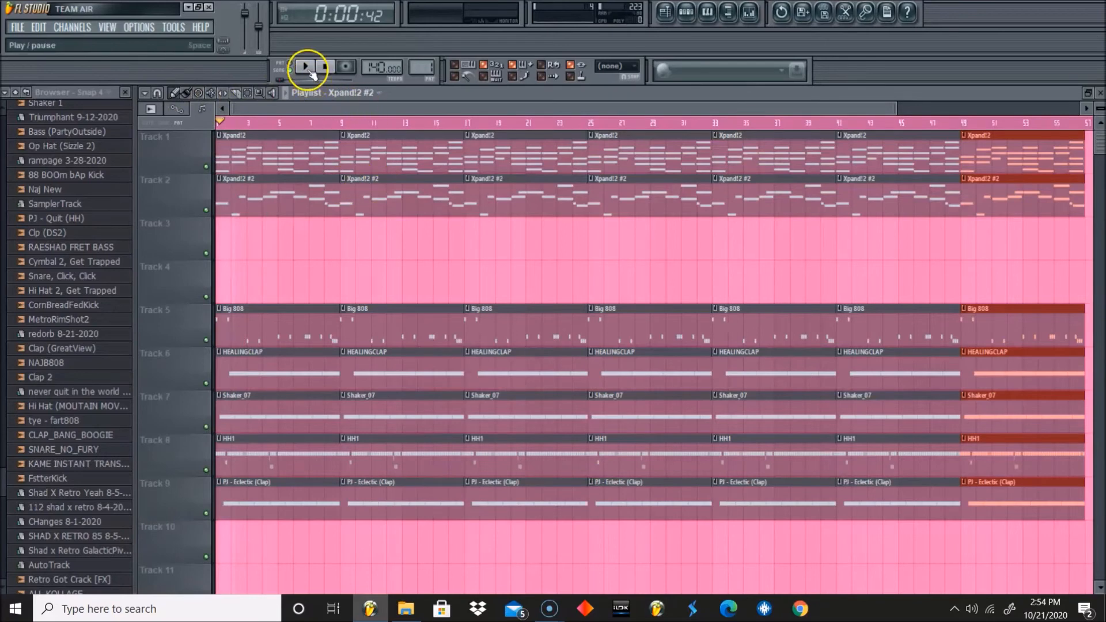
pyautogui.rightClick(321, 252)
pyautogui.rightClick(305, 325)
pyautogui.rightClick(294, 369)
pyautogui.rightClick(283, 412)
pyautogui.rightClick(272, 455)
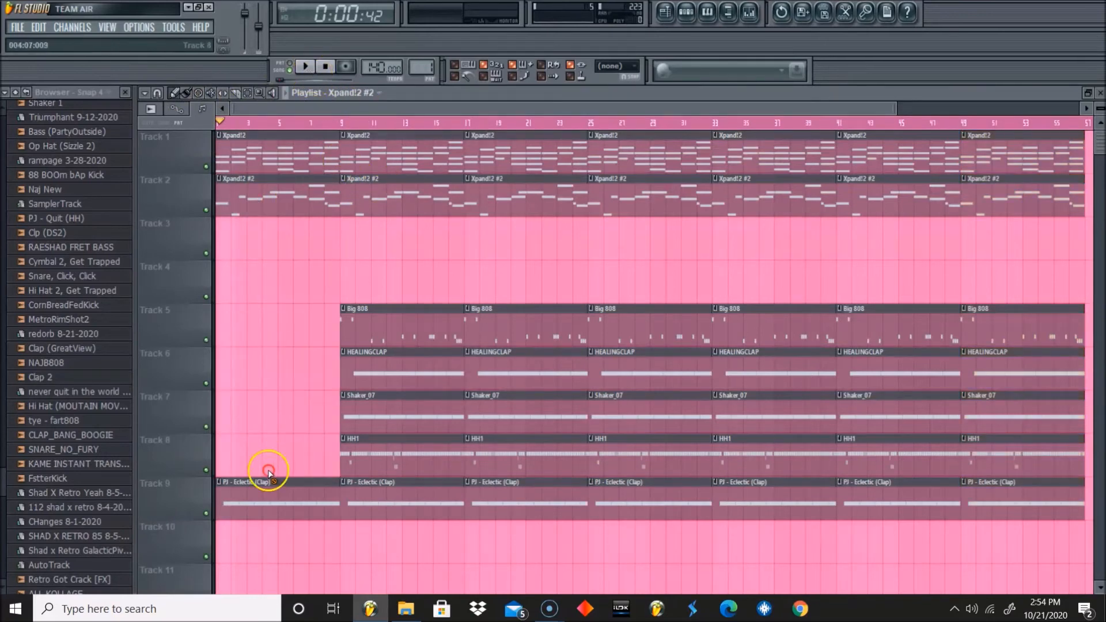
pyautogui.rightClick(266, 486)
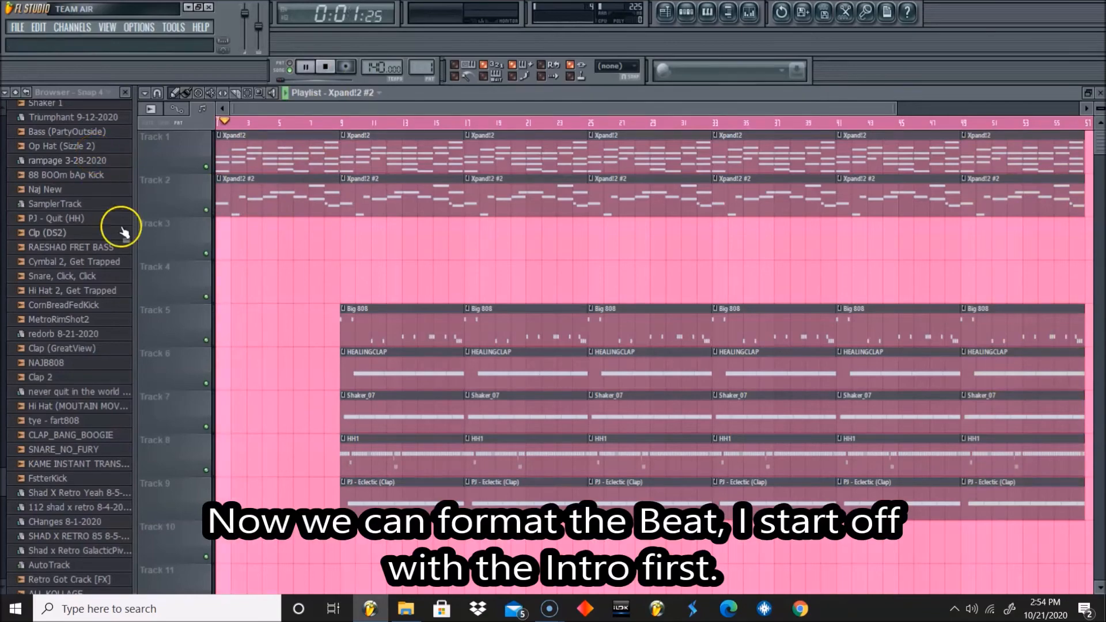
# Place the vocal Tag 2 sample at bar 1 on Track 10 and delete the Xpand!2 #2 clip in bars 9 to 16
pyautogui.scroll(10, 83, 231)
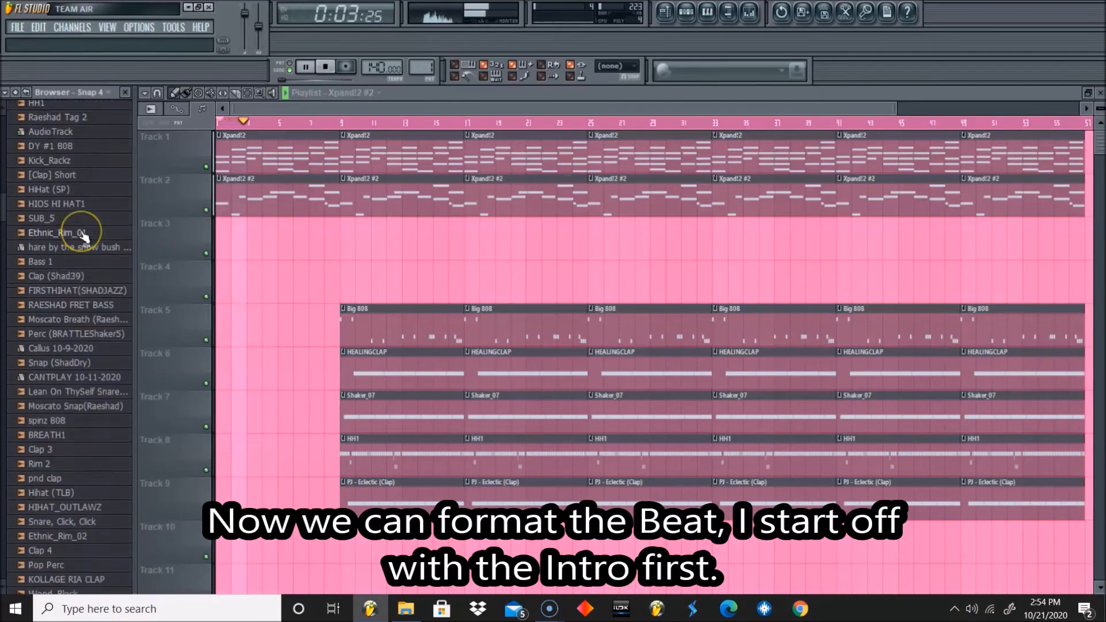
pyautogui.scroll(-8, 80, 210)
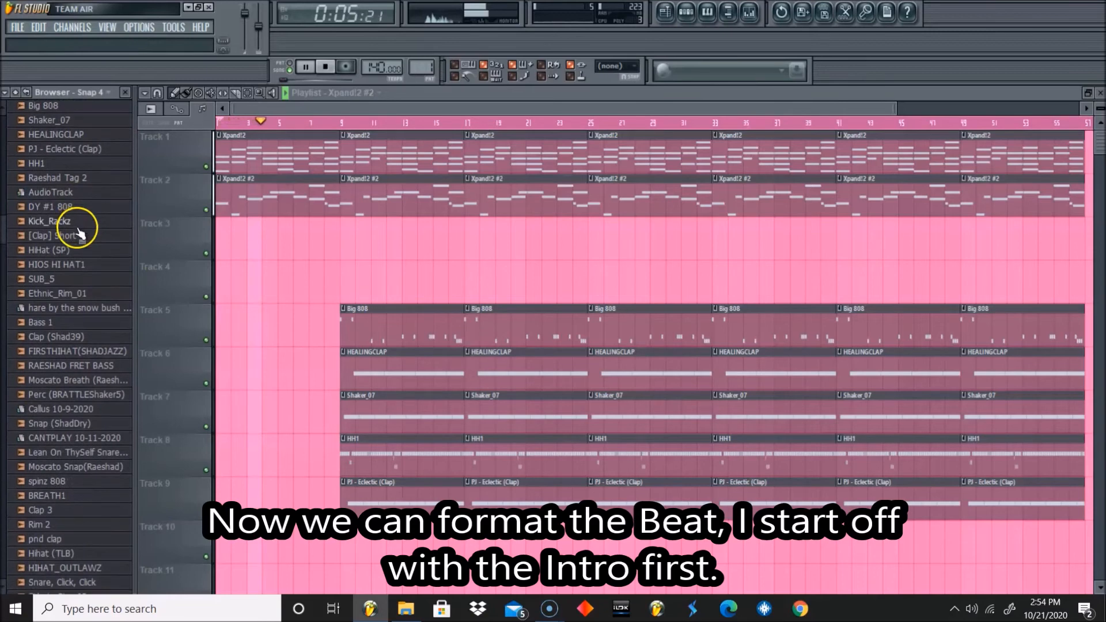
pyautogui.moveTo(75, 176); pyautogui.dragTo(220, 547)
pyautogui.rightClick(400, 199)
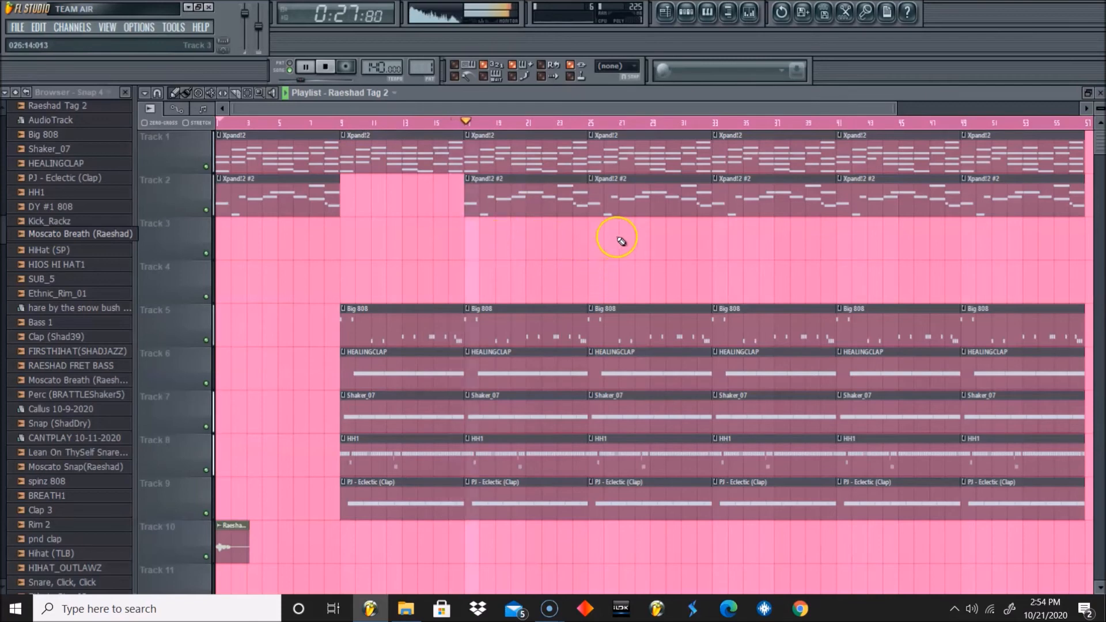
# Show all channels, then add the Kick_Rackz sample as a new channel routed to mixer insert 4
pyautogui.click(686, 13)
pyautogui.click(346, 241)
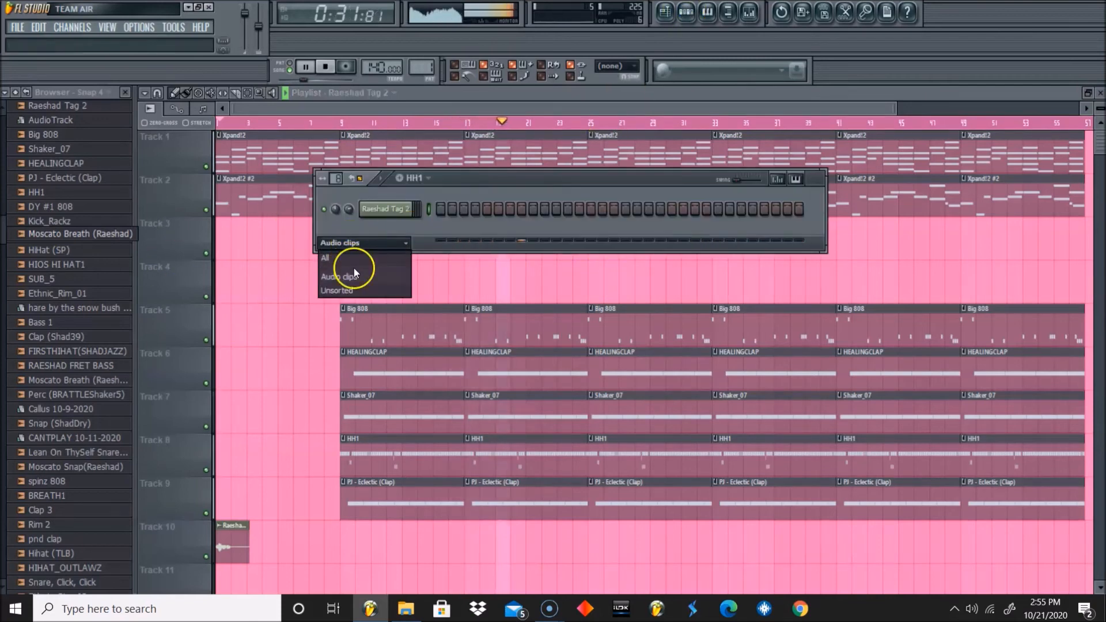
pyautogui.click(353, 257)
pyautogui.press('space')
pyautogui.moveTo(61, 221); pyautogui.dragTo(357, 384)
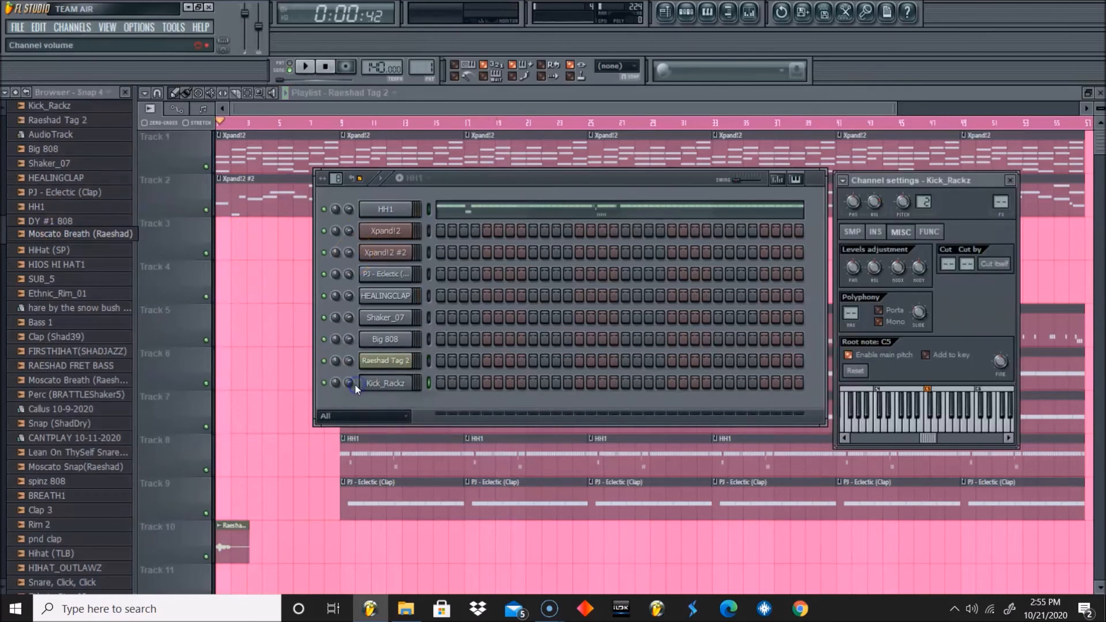
pyautogui.click(350, 384)
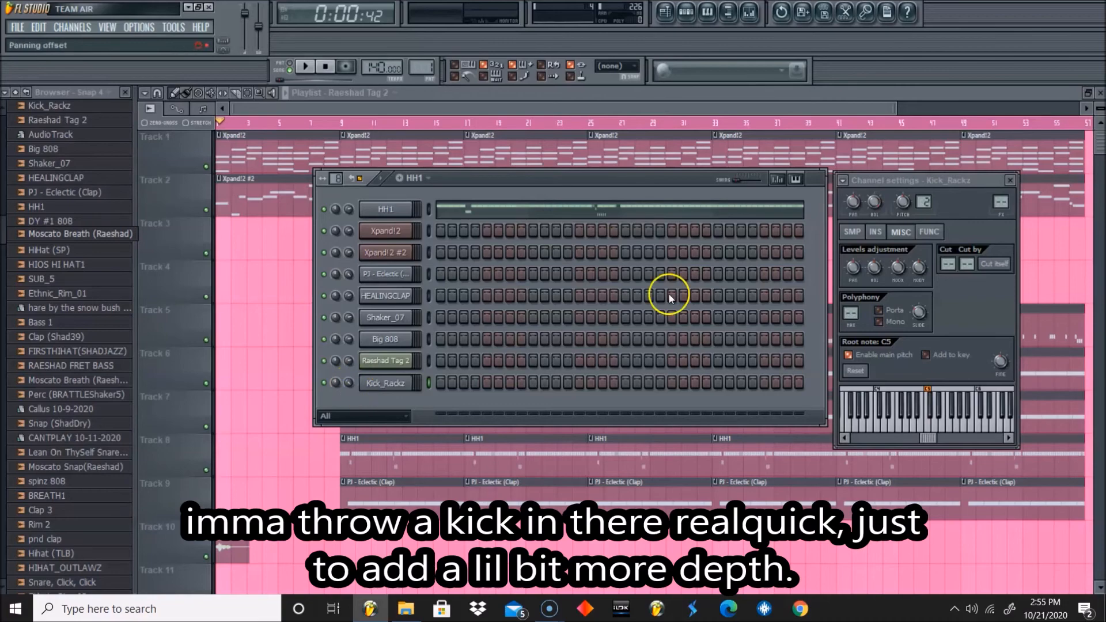
pyautogui.click(842, 180)
pyautogui.click(856, 214)
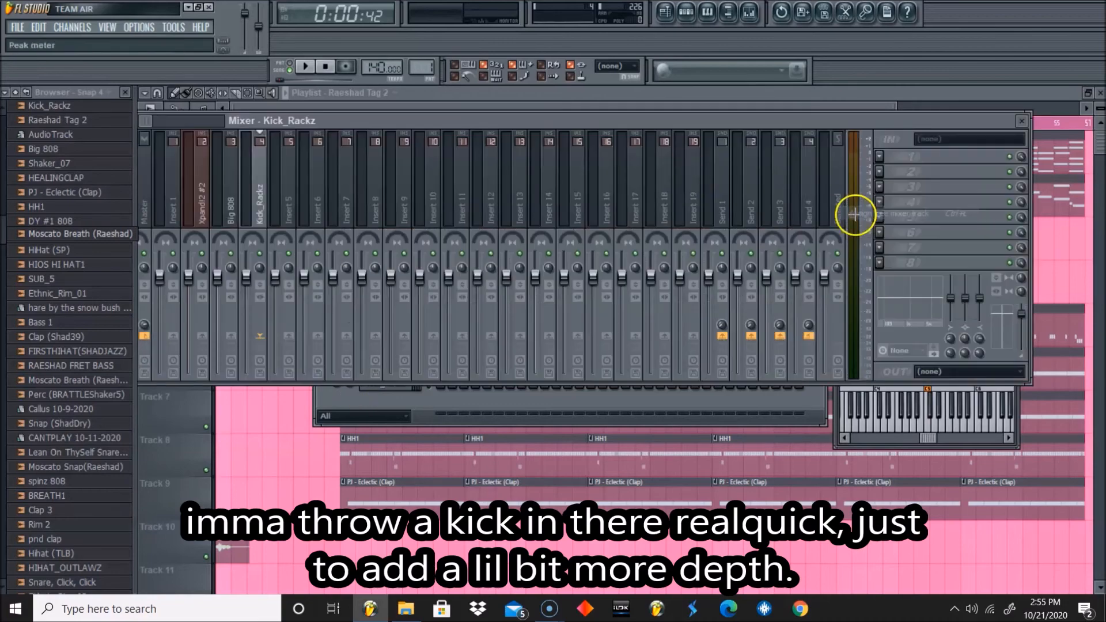
# Create a new empty pattern named KICK and add a Kick_Rackz hit on its first step
pyautogui.click(655, 95)
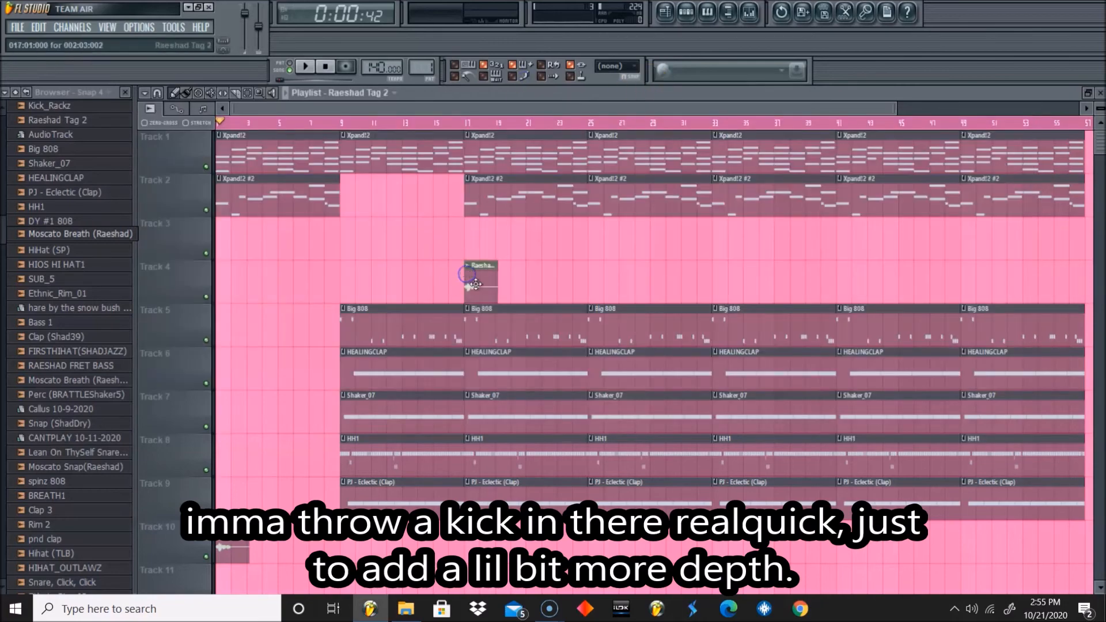
pyautogui.click(684, 9)
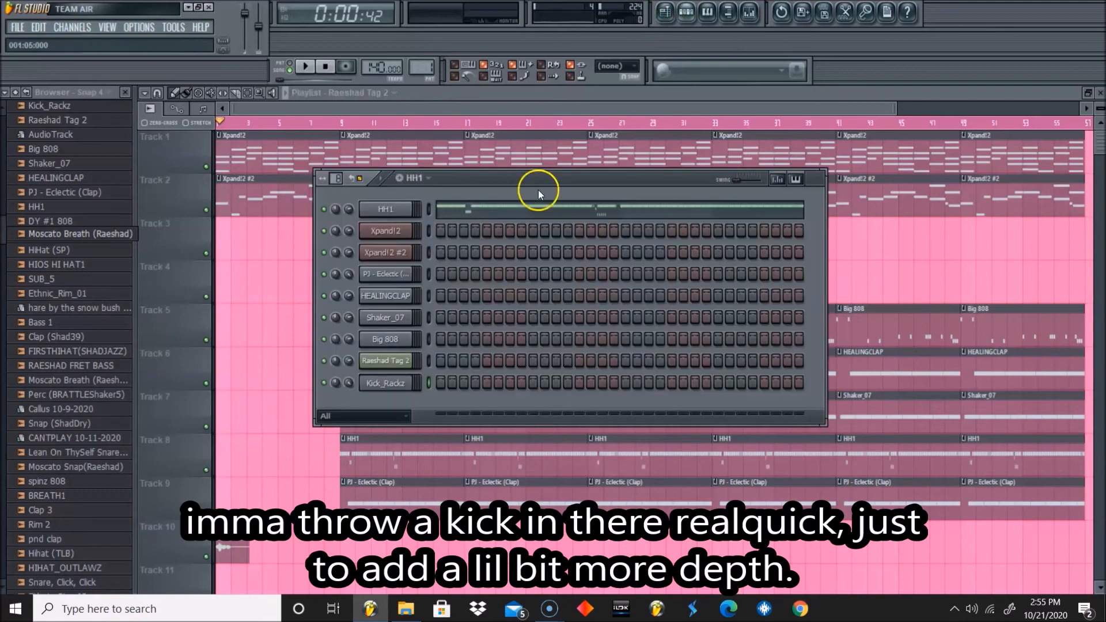
pyautogui.click(413, 178)
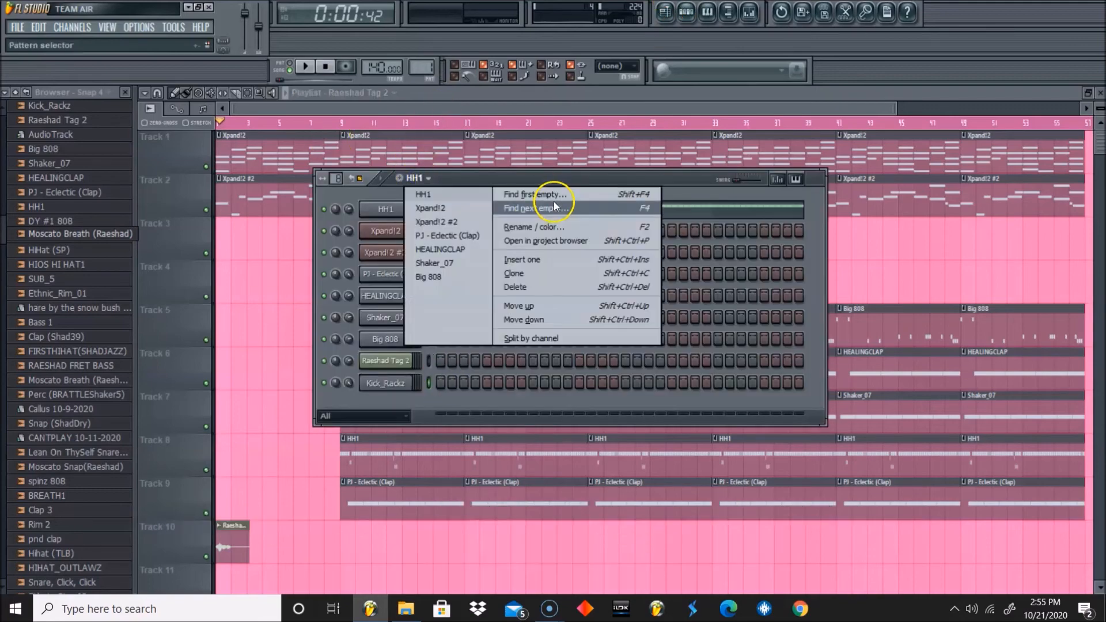
pyautogui.click(555, 205)
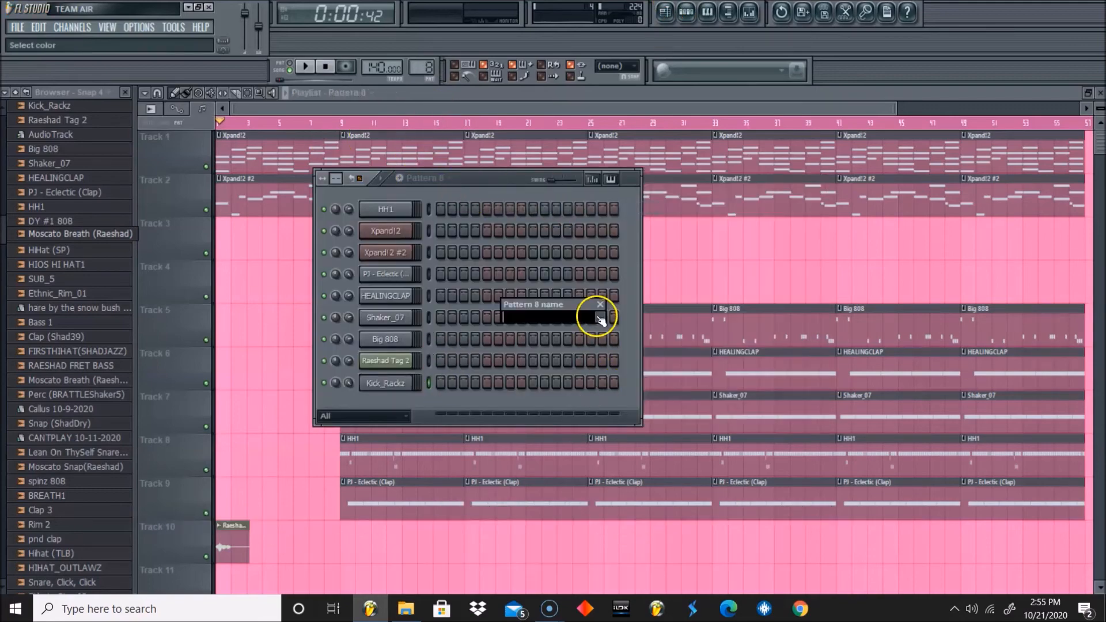
pyautogui.write('KICK')
pyautogui.press('Return')
pyautogui.click(443, 383)
pyautogui.press('space')
pyautogui.press('space')
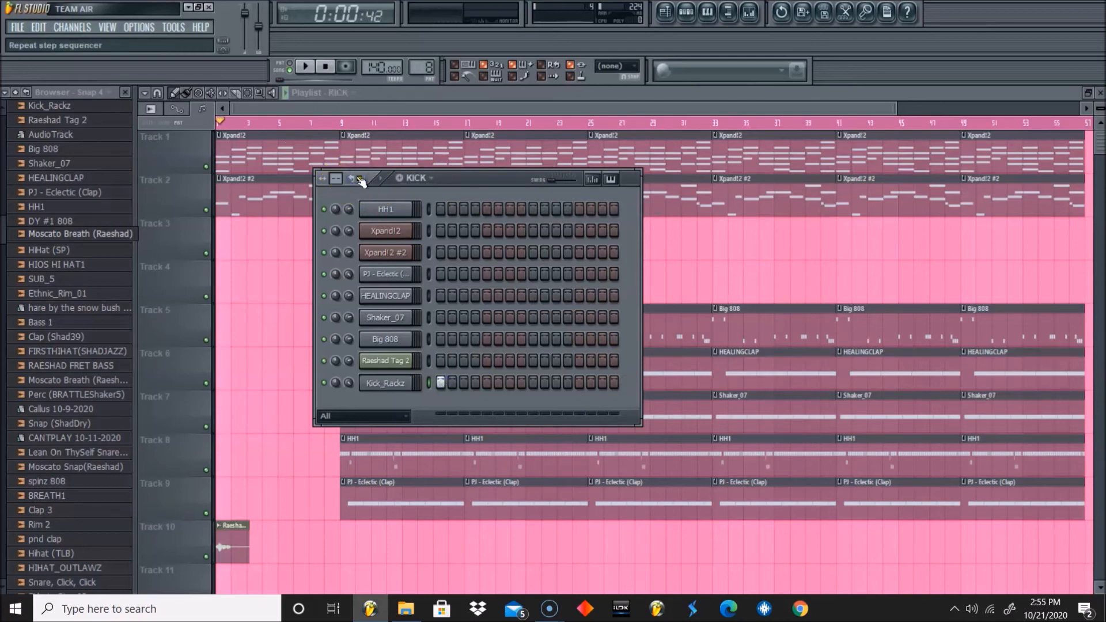
# Place a single KICK clip at bar 17 on Track 3 and play the arrangement from there
pyautogui.click(357, 122)
pyautogui.moveTo(486, 240); pyautogui.dragTo(472, 240)
pyautogui.click(469, 121)
pyautogui.press('space')
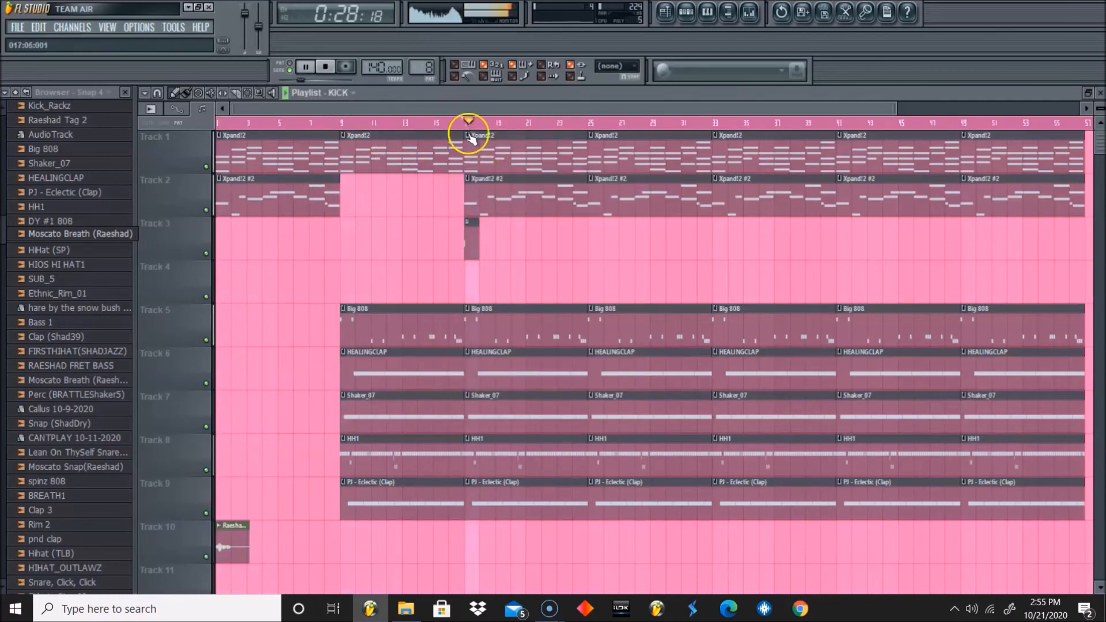
pyautogui.click(486, 251)
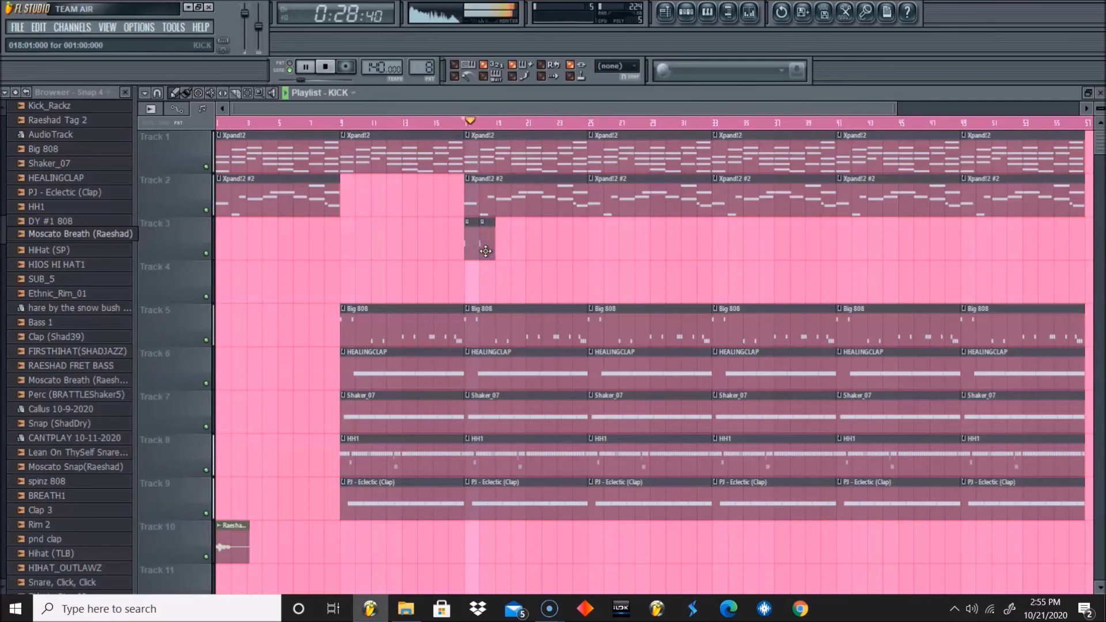
pyautogui.rightClick(487, 242)
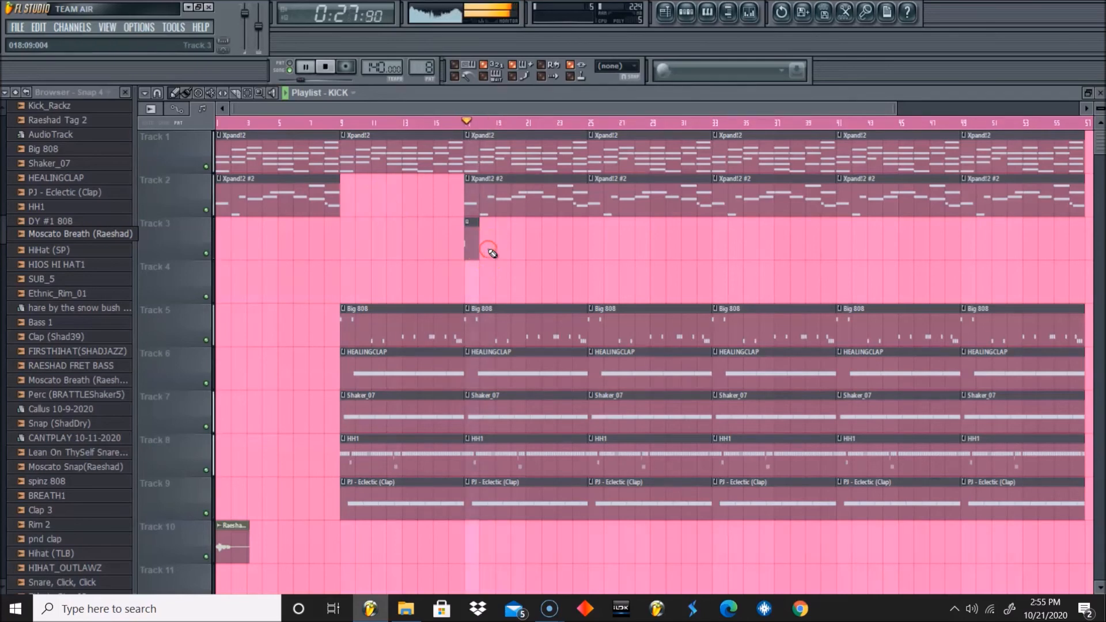
# Add a Kick_Rackz hit on step 13 of the KICK pattern and place a second KICK clip at bar 19 on Track 3
pyautogui.click(686, 11)
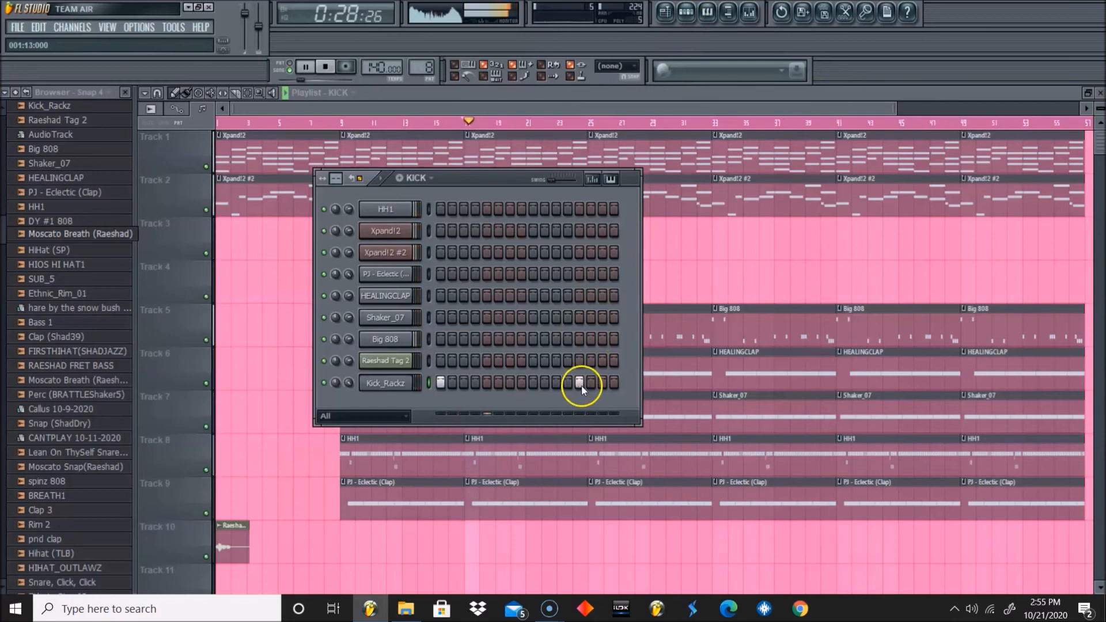
pyautogui.click(707, 286)
pyautogui.click(493, 236)
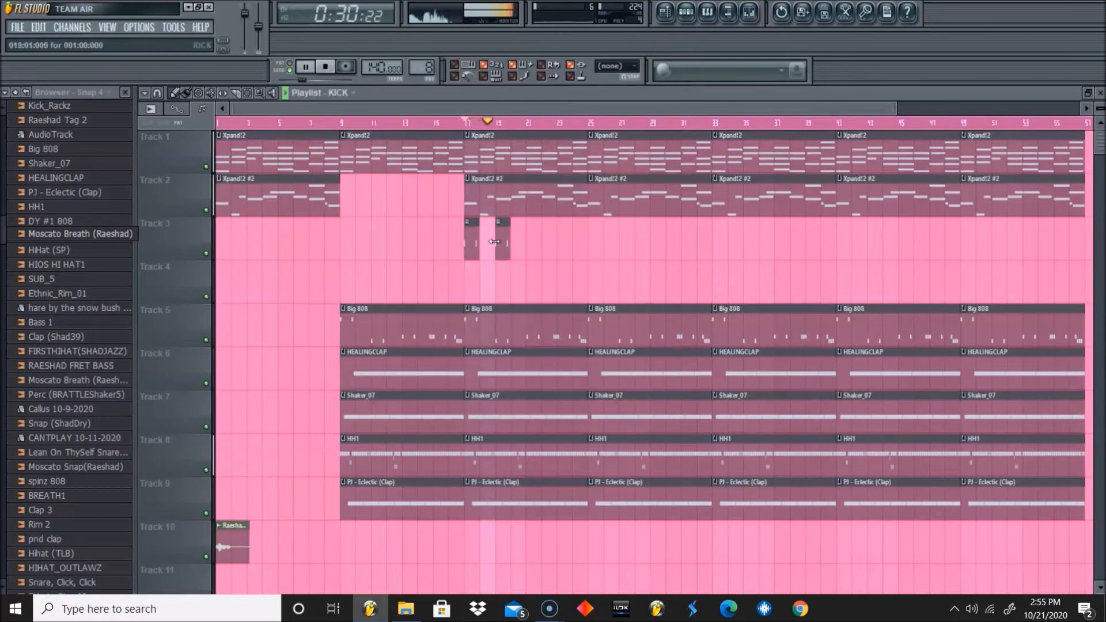
pyautogui.press('space')
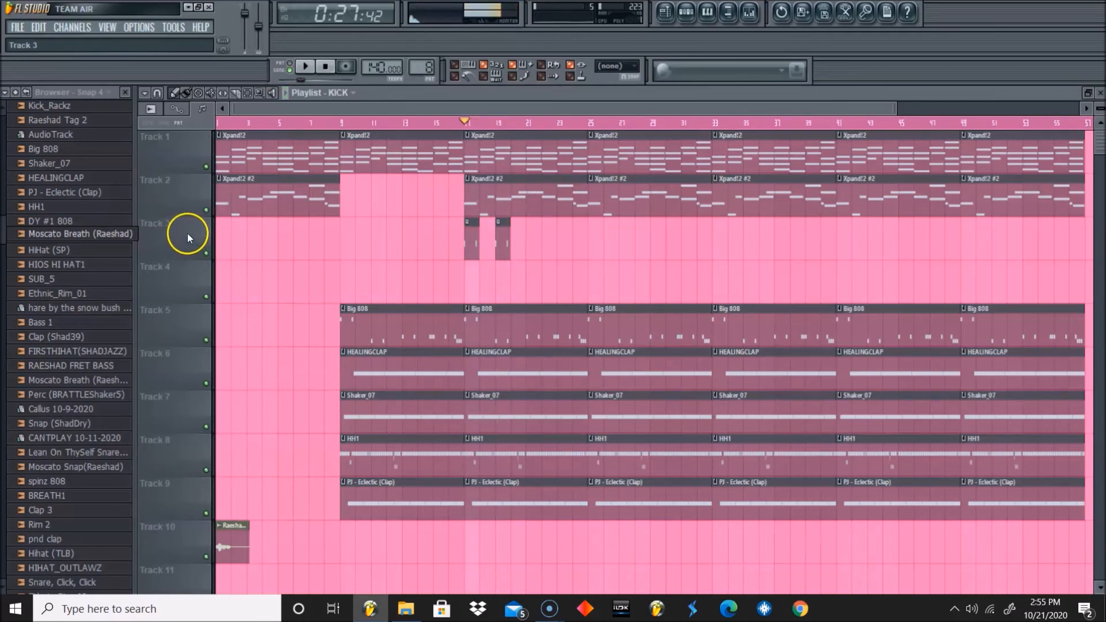
# Merge the two KICK pattern clips on Track 3 into one clip
pyautogui.click(702, 17)
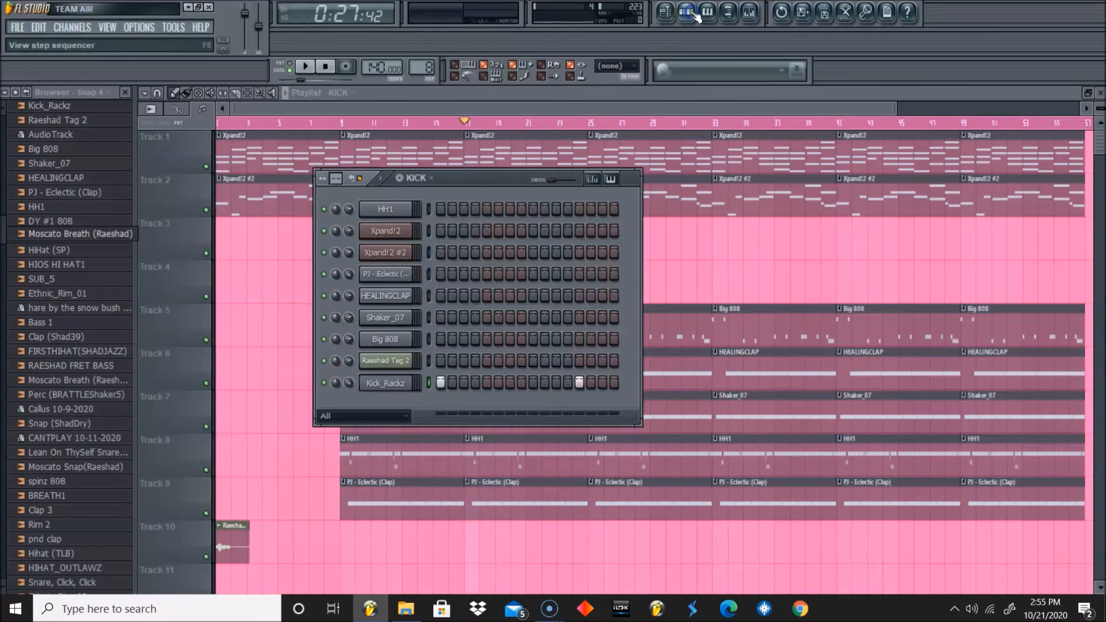
pyautogui.click(697, 16)
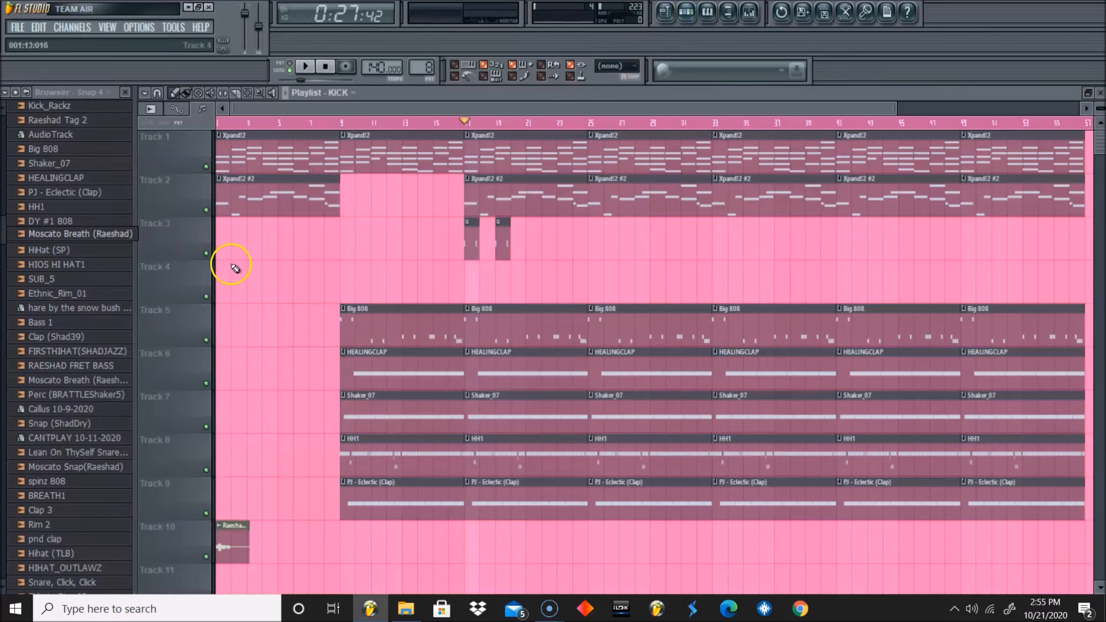
pyautogui.rightClick(188, 233)
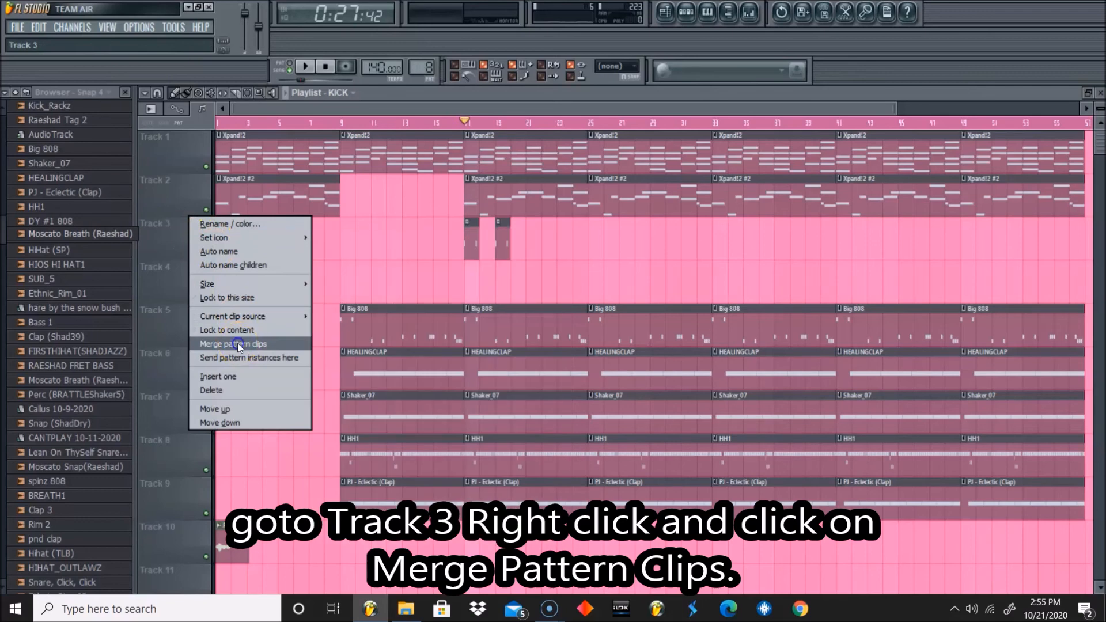
pyautogui.click(238, 344)
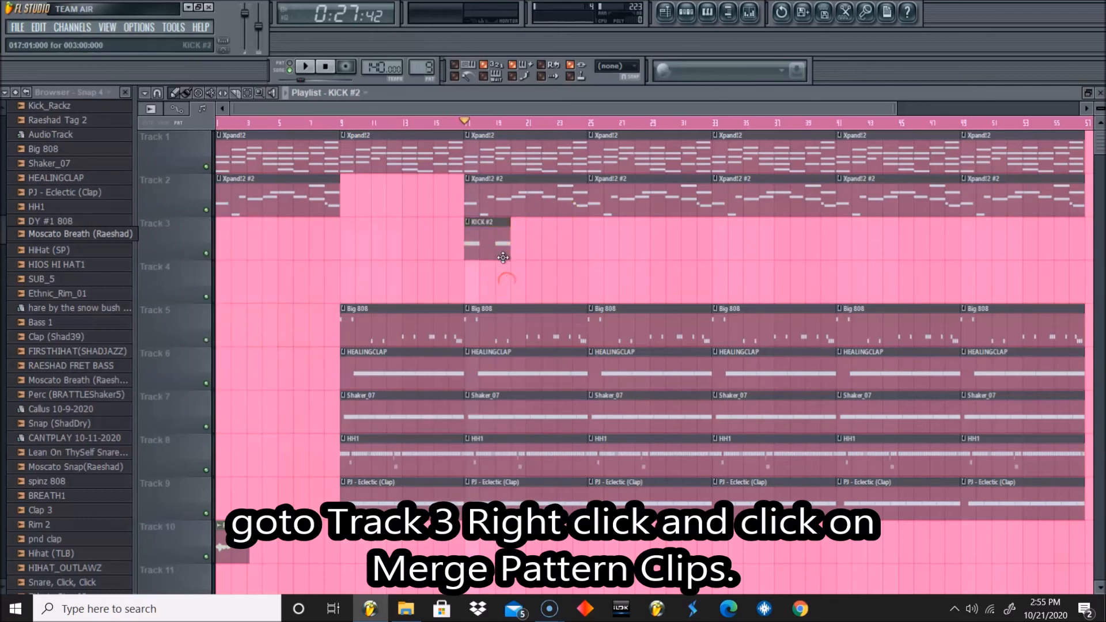
# Try repeating the merged kick clip twice back to back at bars 20 and 23 on Track 3
pyautogui.click(521, 236)
pyautogui.click(562, 230)
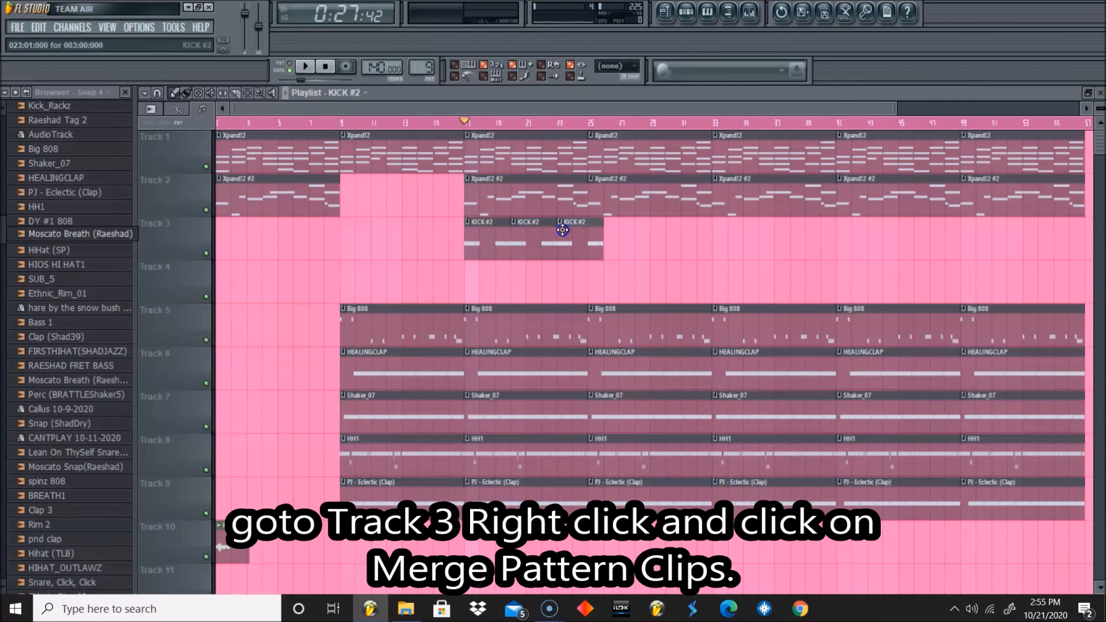
pyautogui.click(483, 228)
pyautogui.press('space')
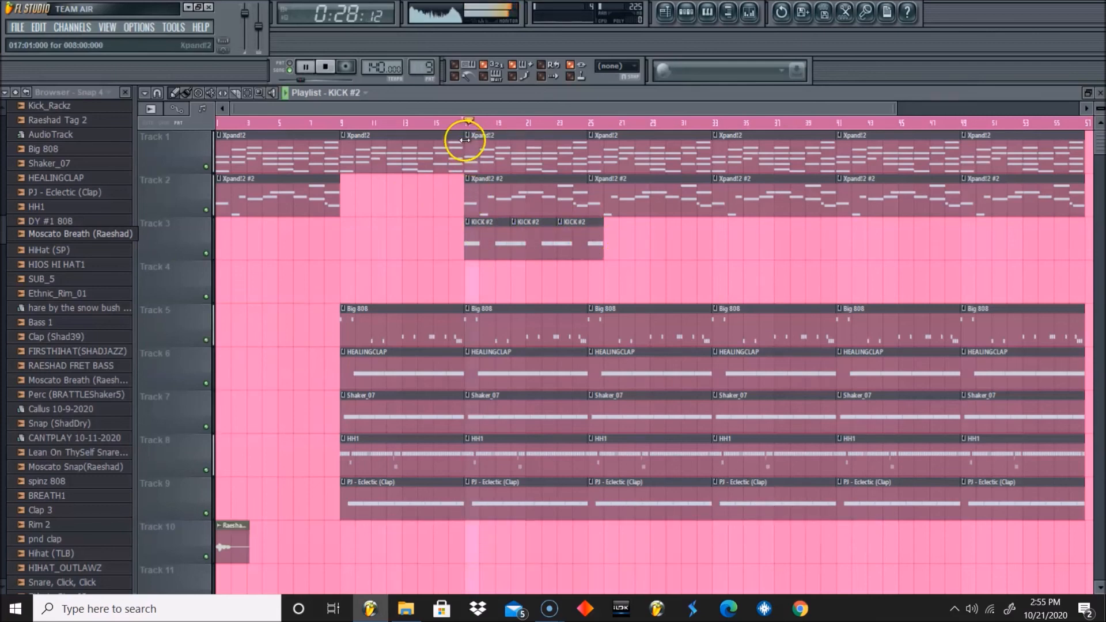
pyautogui.rightClick(548, 250)
pyautogui.rightClick(562, 239)
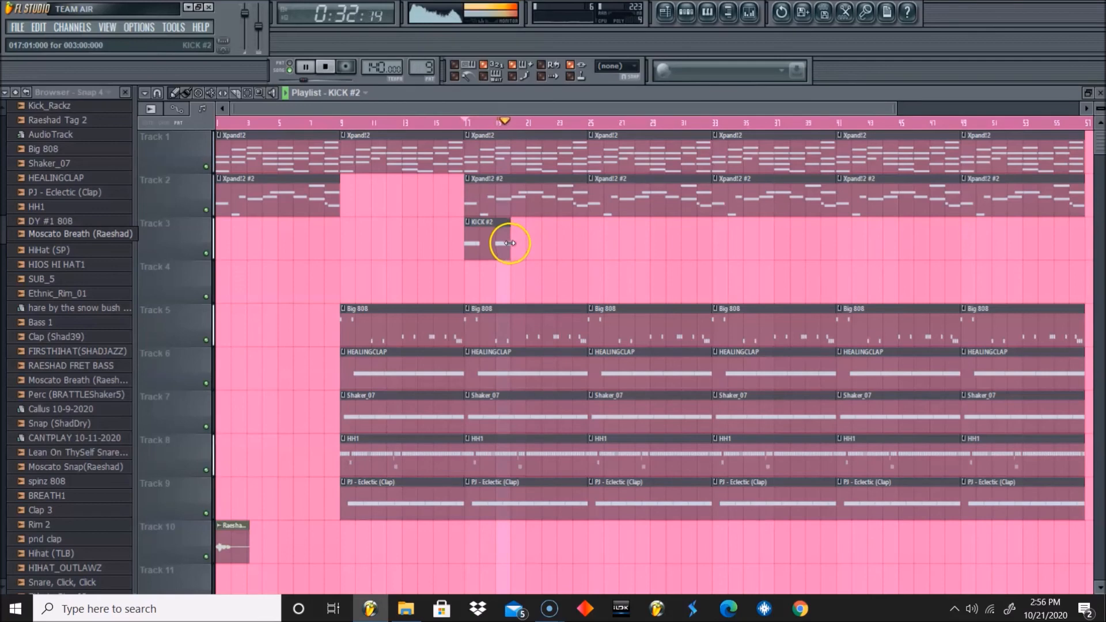
# Place another KICK #2 clip at bar 21 on Track 3 and merge the track's pattern clips
pyautogui.click(548, 242)
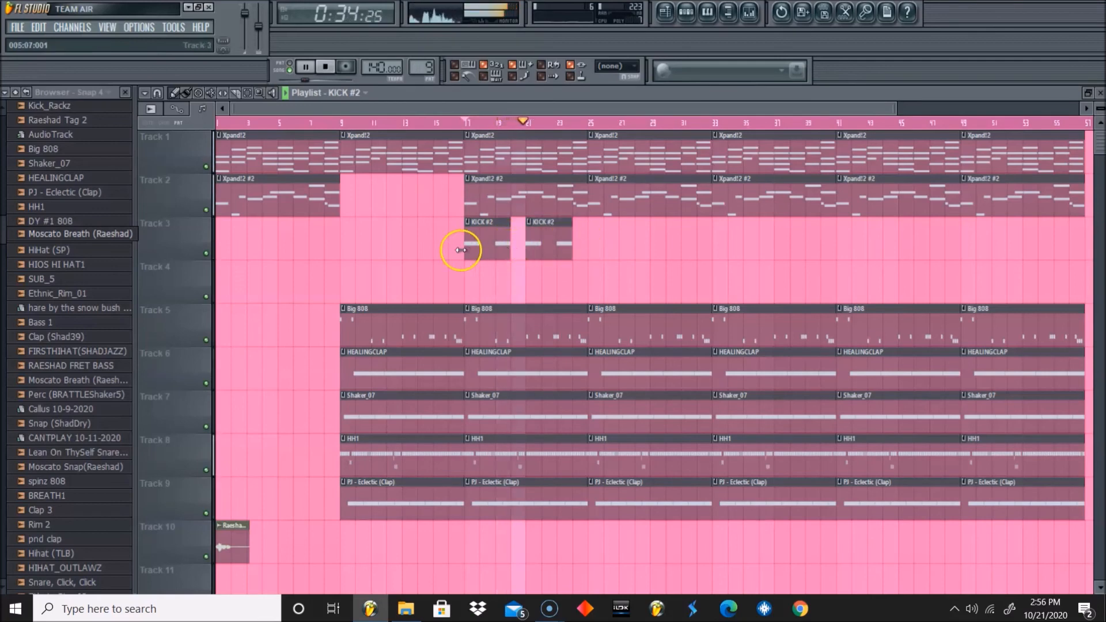
pyautogui.rightClick(182, 222)
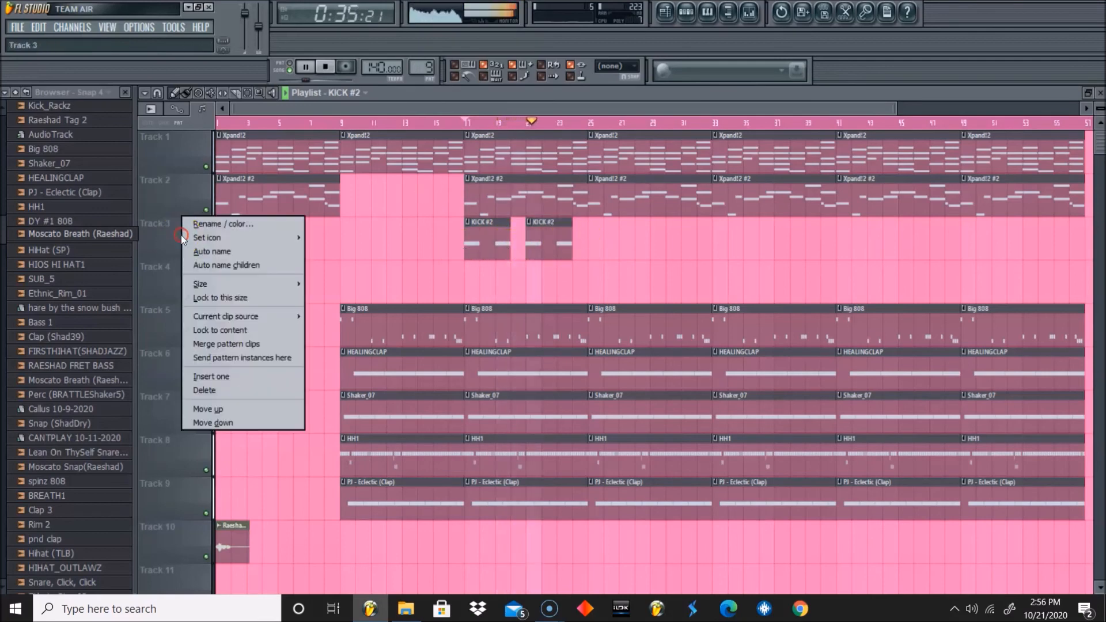
pyautogui.click(218, 343)
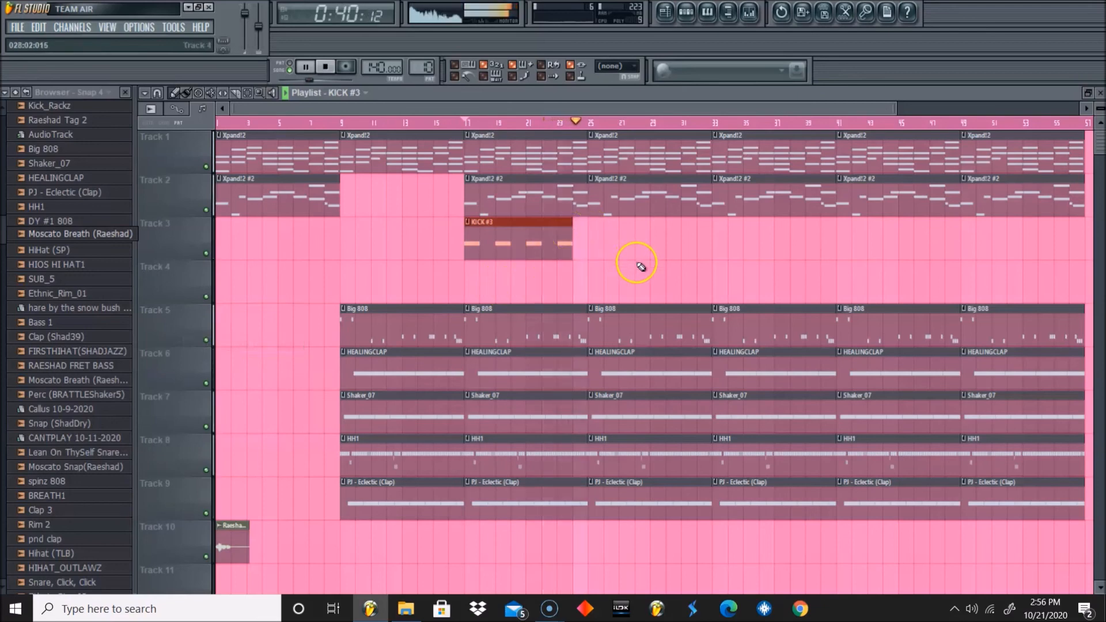
# Raise the velocity of all Kick_Rackz notes in the merged kick pattern to maximum and play the arrangement
pyautogui.click(686, 14)
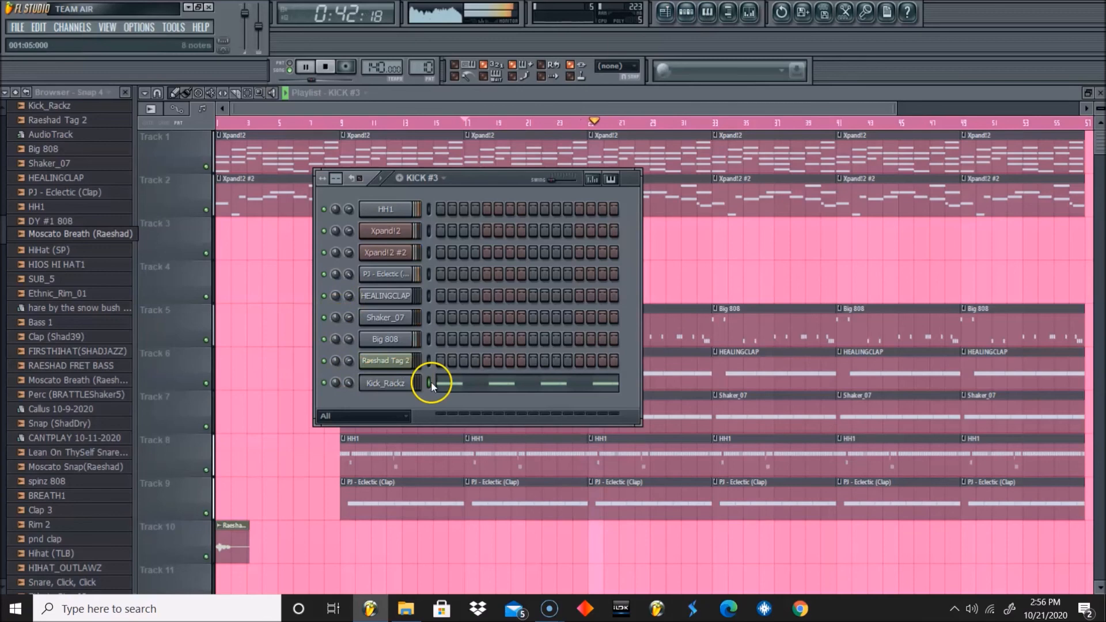
pyautogui.click(450, 384)
pyautogui.click(259, 93)
pyautogui.rightClick(205, 190)
pyautogui.click(188, 94)
pyautogui.press('space')
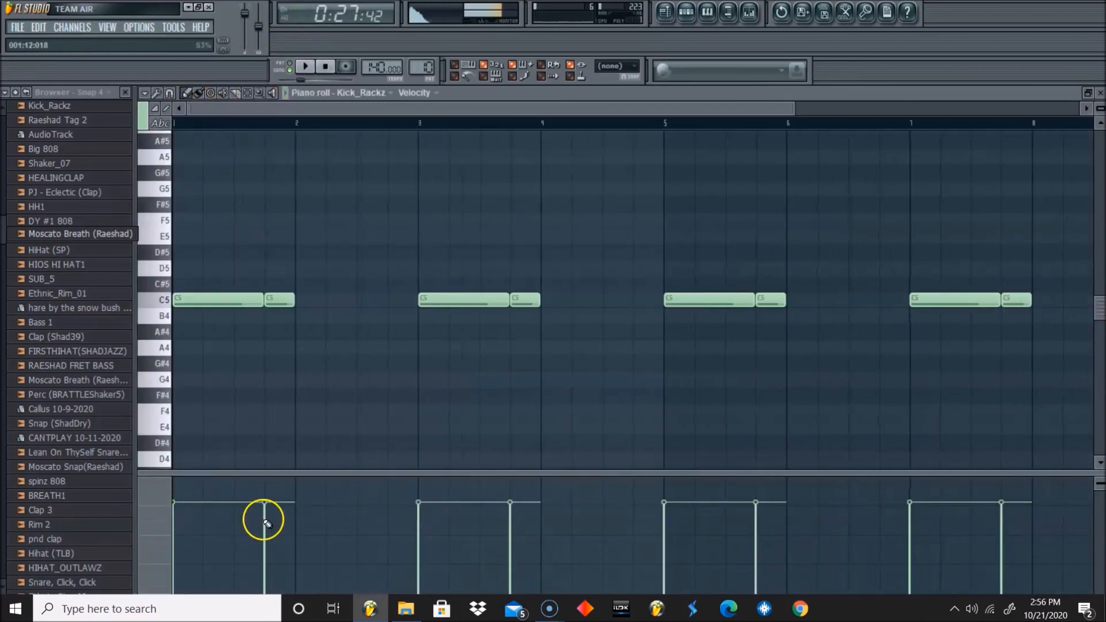
pyautogui.moveTo(265, 522)
pyautogui.mouseDown()
pyautogui.moveTo(462, 247)
pyautogui.moveTo(748, 161)
pyautogui.moveTo(770, 111)
pyautogui.mouseUp()
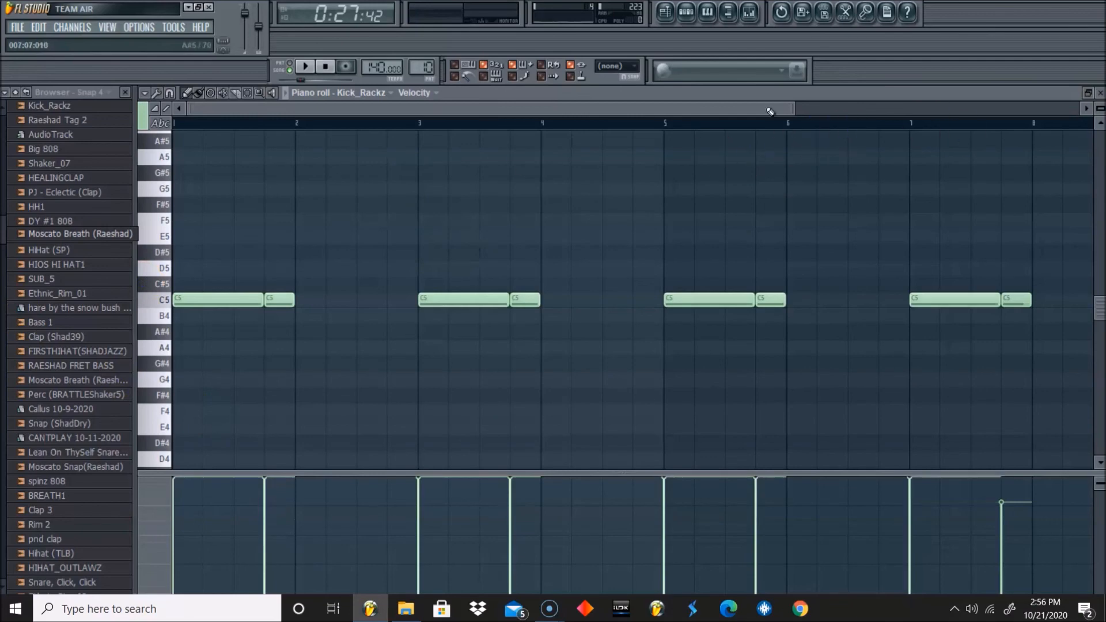
pyautogui.click(1026, 529)
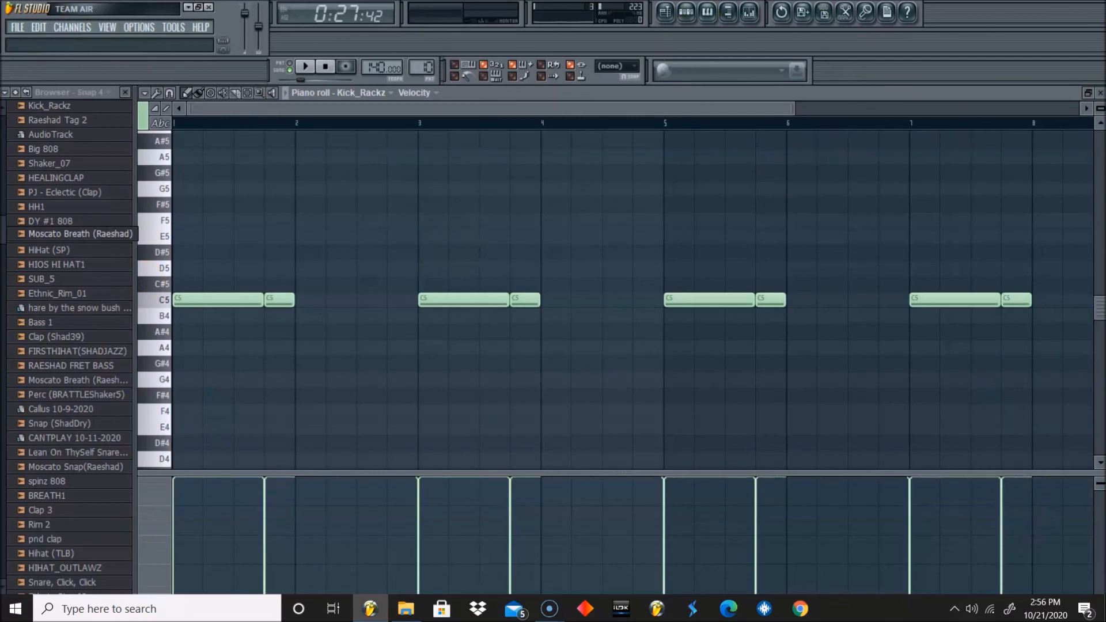
pyautogui.click(680, 13)
pyautogui.press('space')
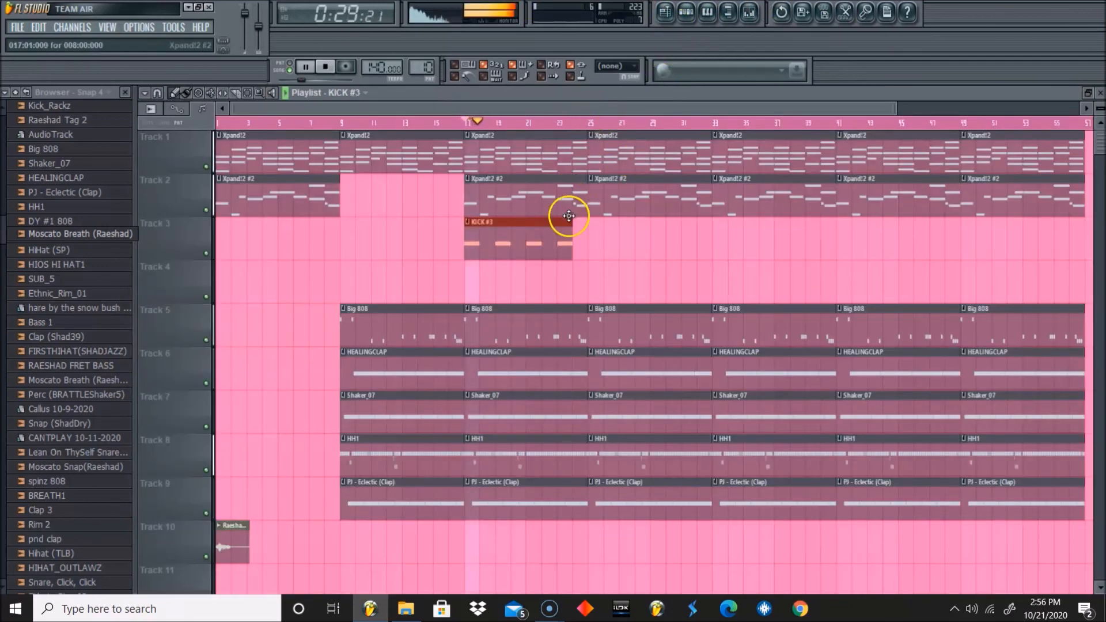
# Delete the Xpand!2 #2 and Big 808 clips in bars 25 to 32 and the Xpand!2 clip in bars 33 to 40
pyautogui.rightClick(617, 200)
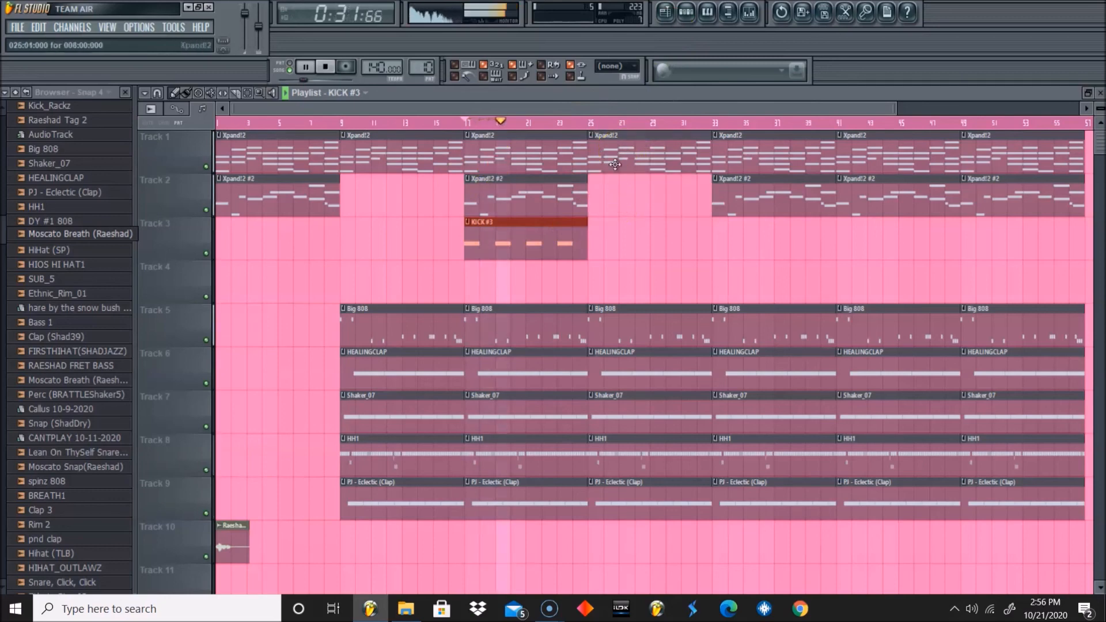
pyautogui.rightClick(625, 336)
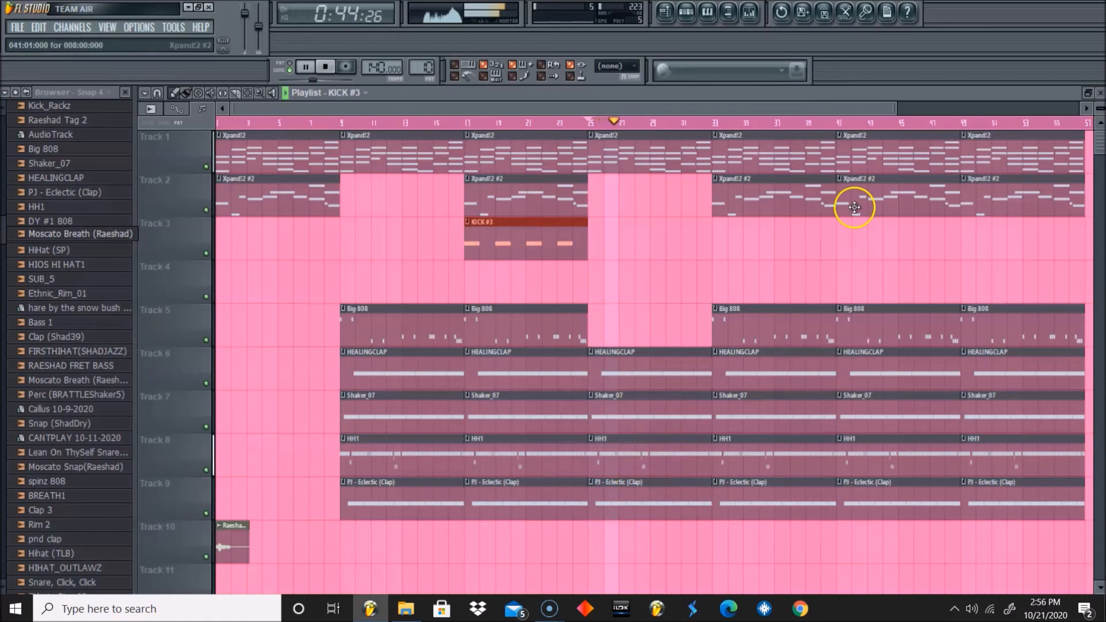
pyautogui.rightClick(748, 160)
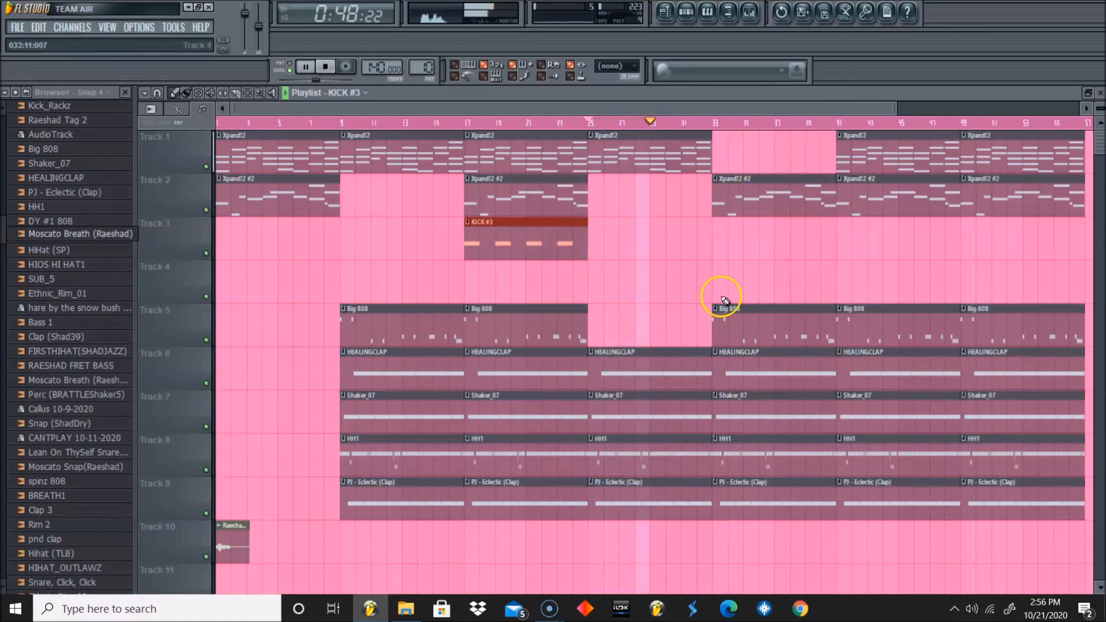